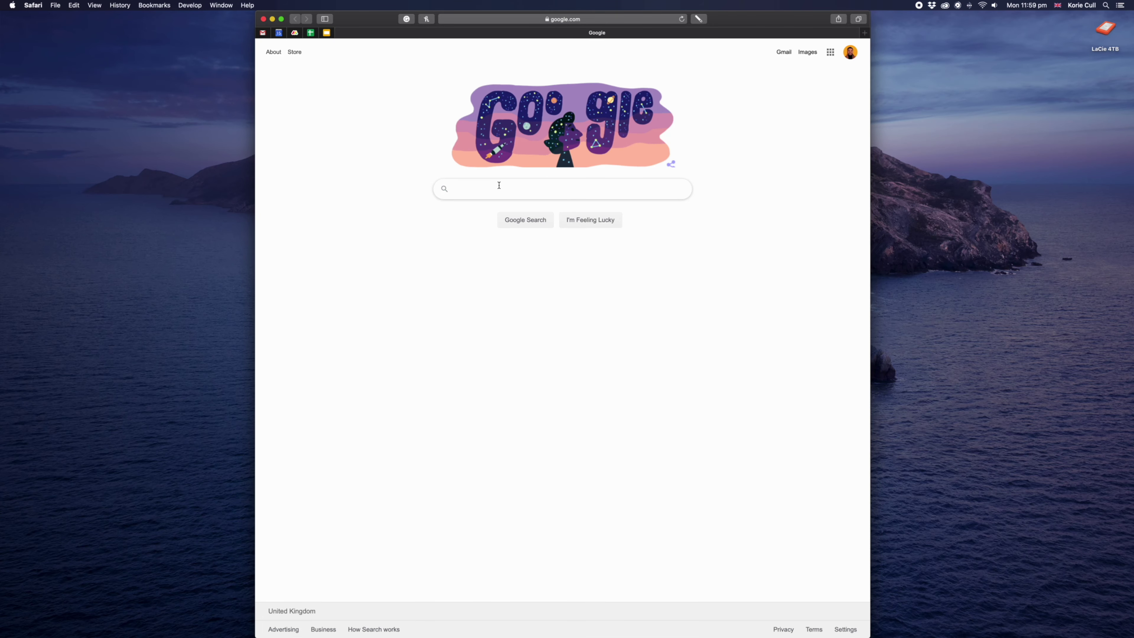
Step: Search Google for 'otoy' and open the OTOY home page
click(498, 184)
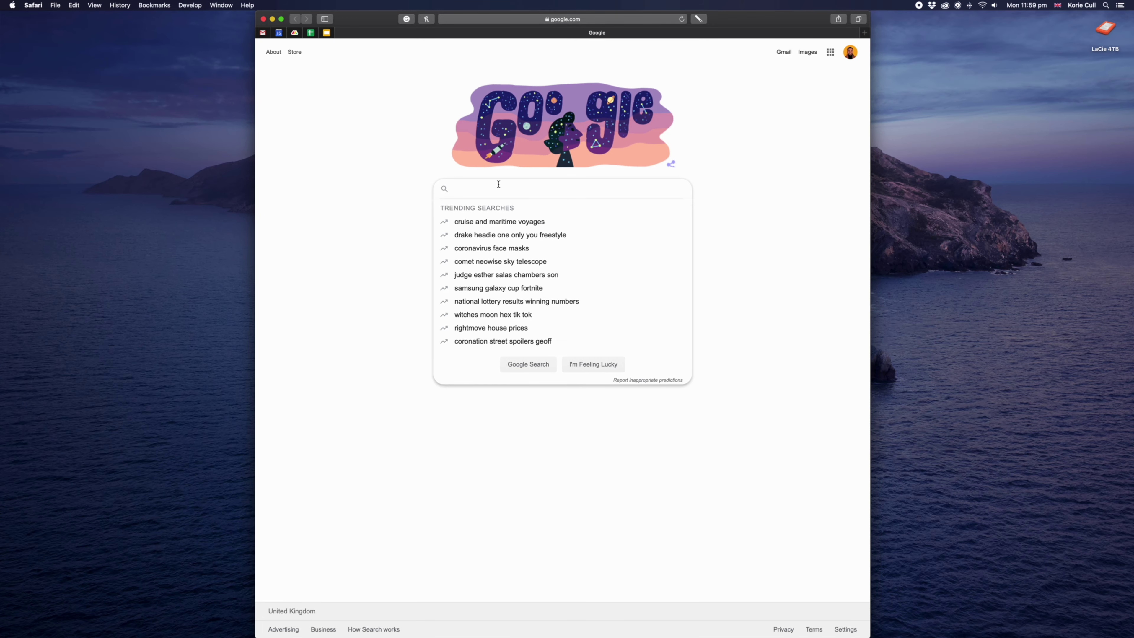
text(otoy)
key(Return)
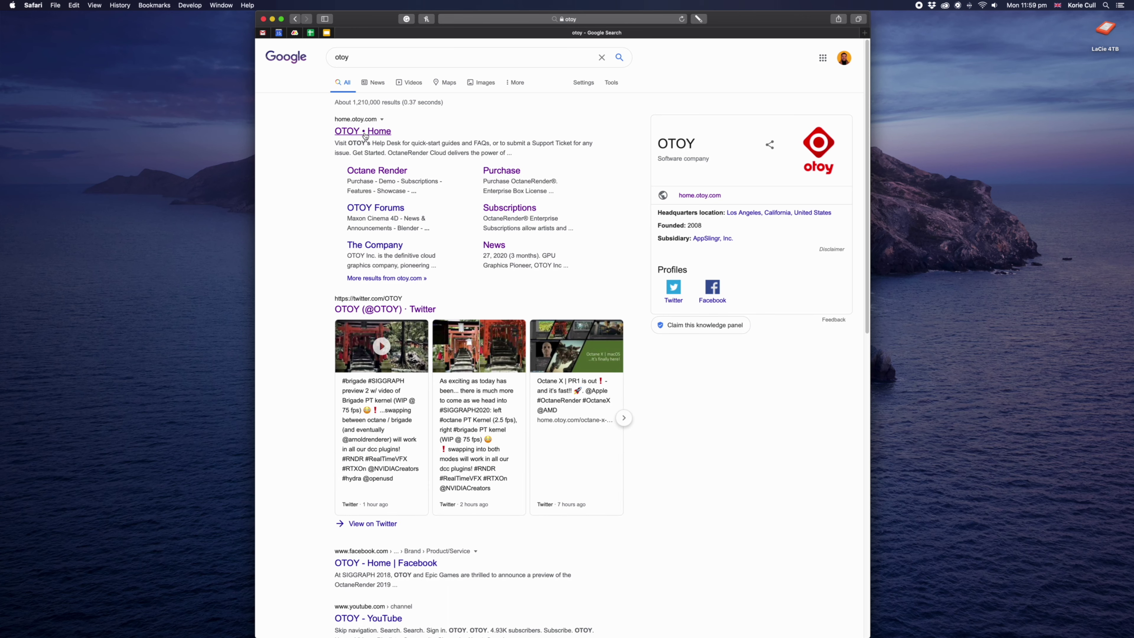
click(365, 131)
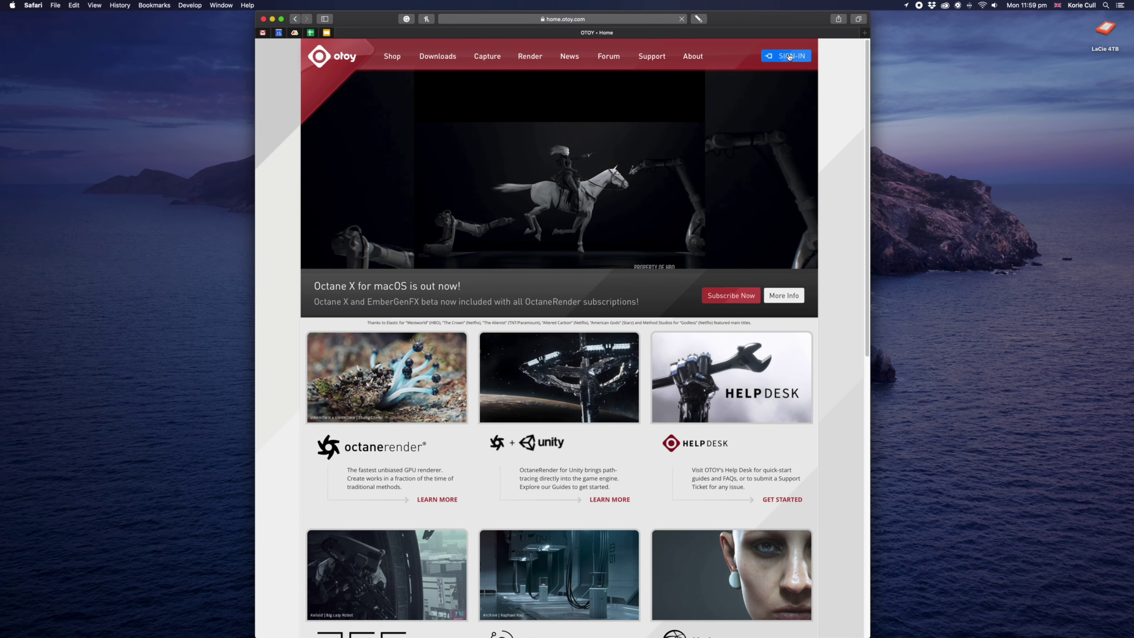
Step: Sign in to OTOY and open downloads for the Studio Maxon Cinema 4D subscription
click(789, 57)
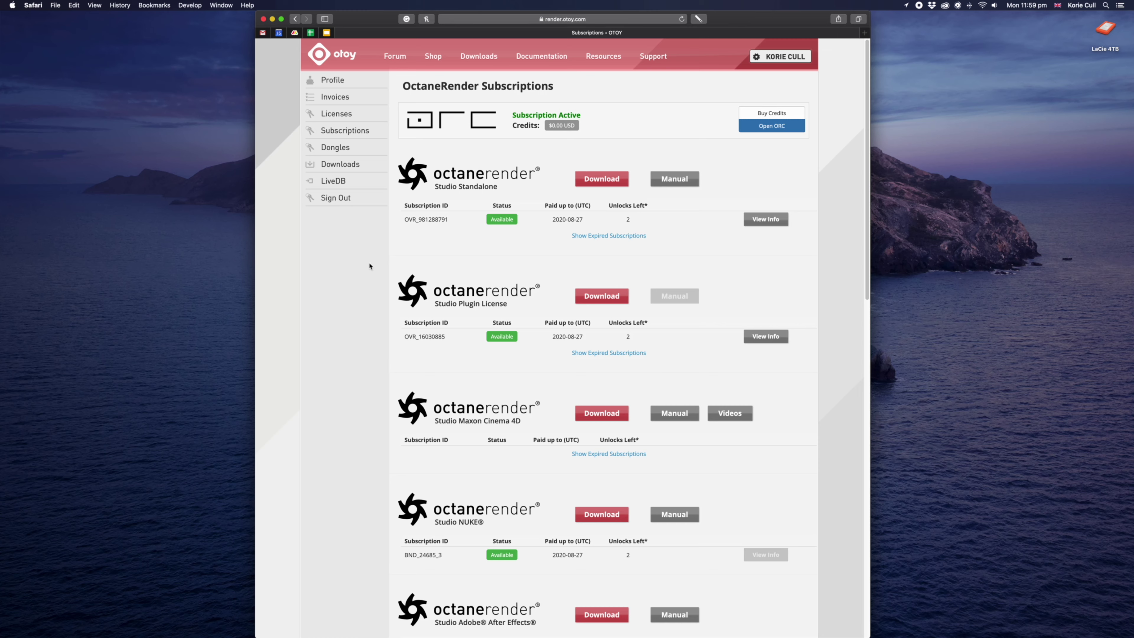
scroll(368, 270, down, 3)
scroll(468, 287, down, 4)
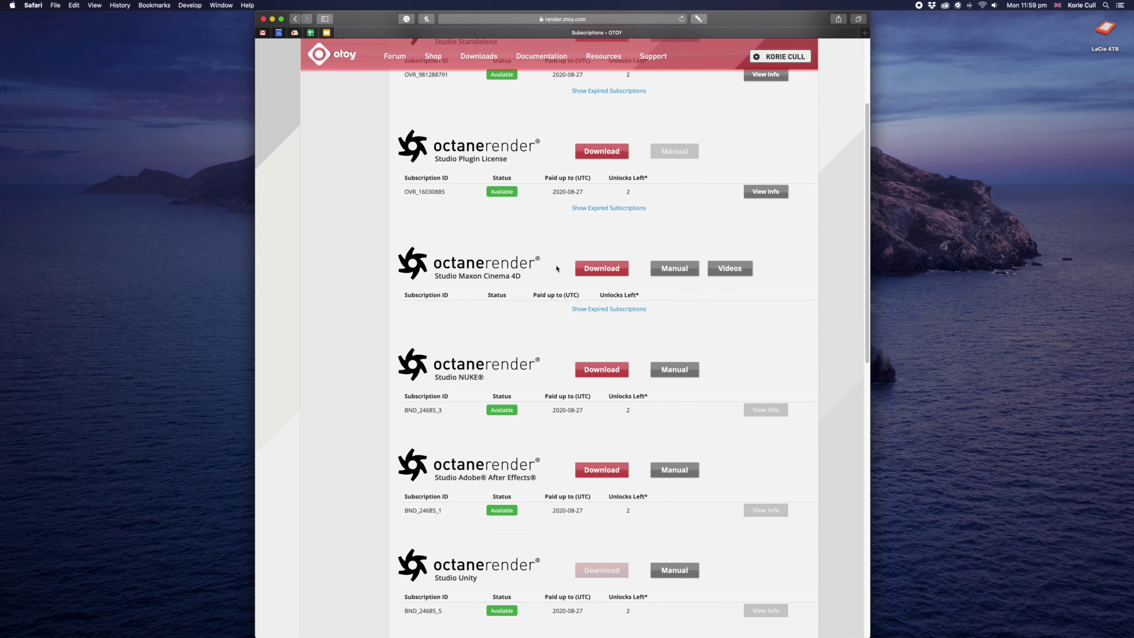
click(600, 269)
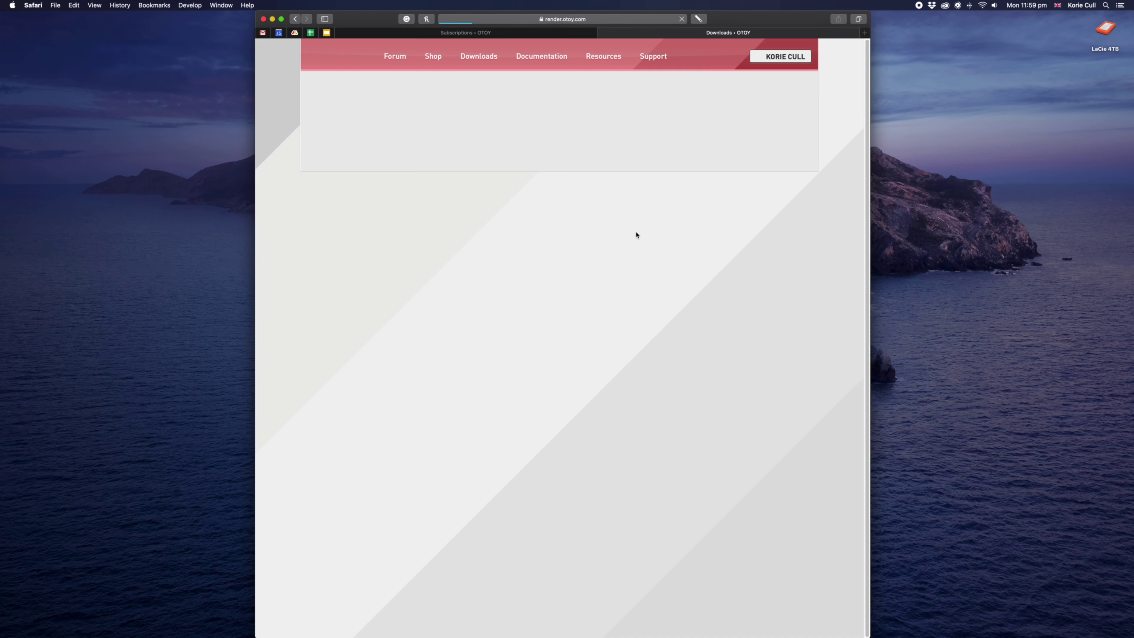
Step: Filter downloads to Studio for Cinema 4D, macOS (Metal), Octane X PR1, then download that build
click(543, 115)
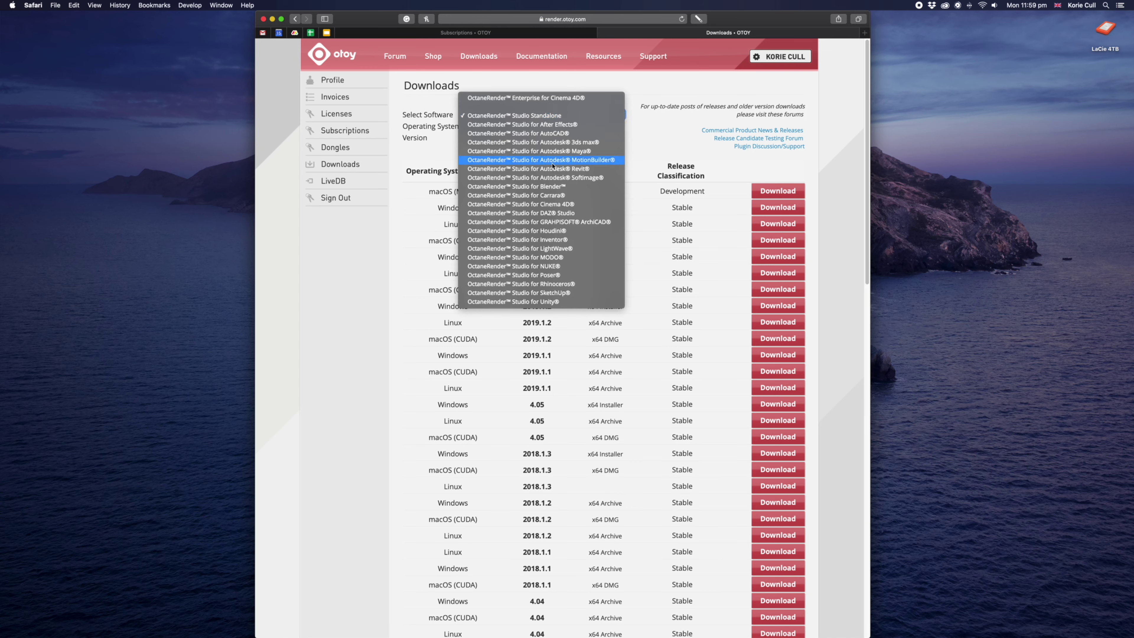
click(545, 204)
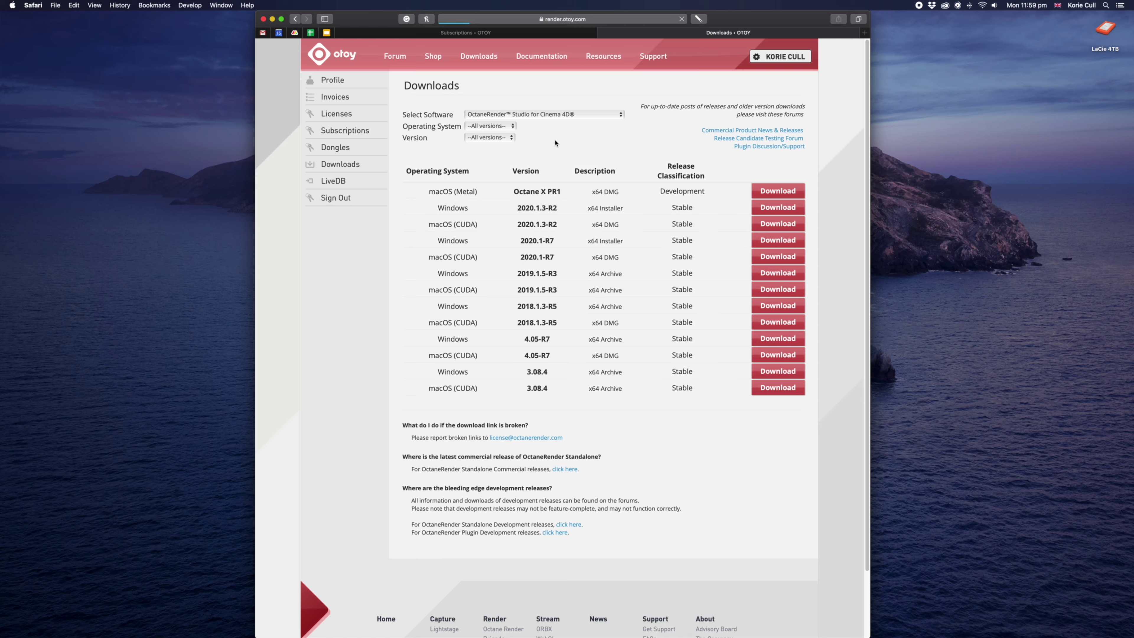
click(490, 126)
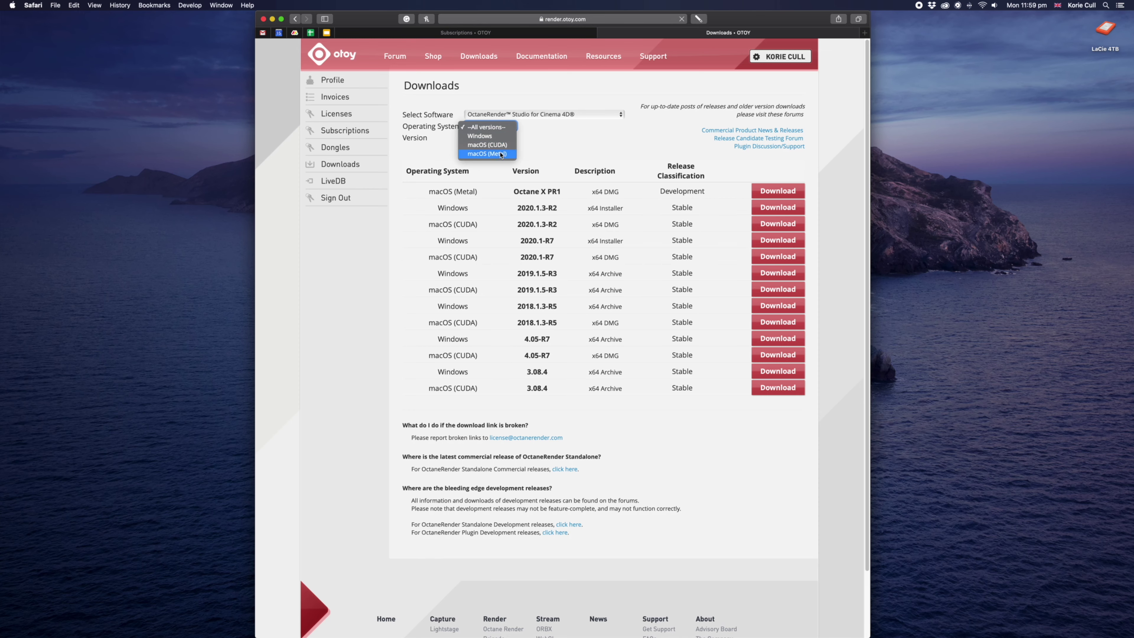
click(491, 154)
click(514, 140)
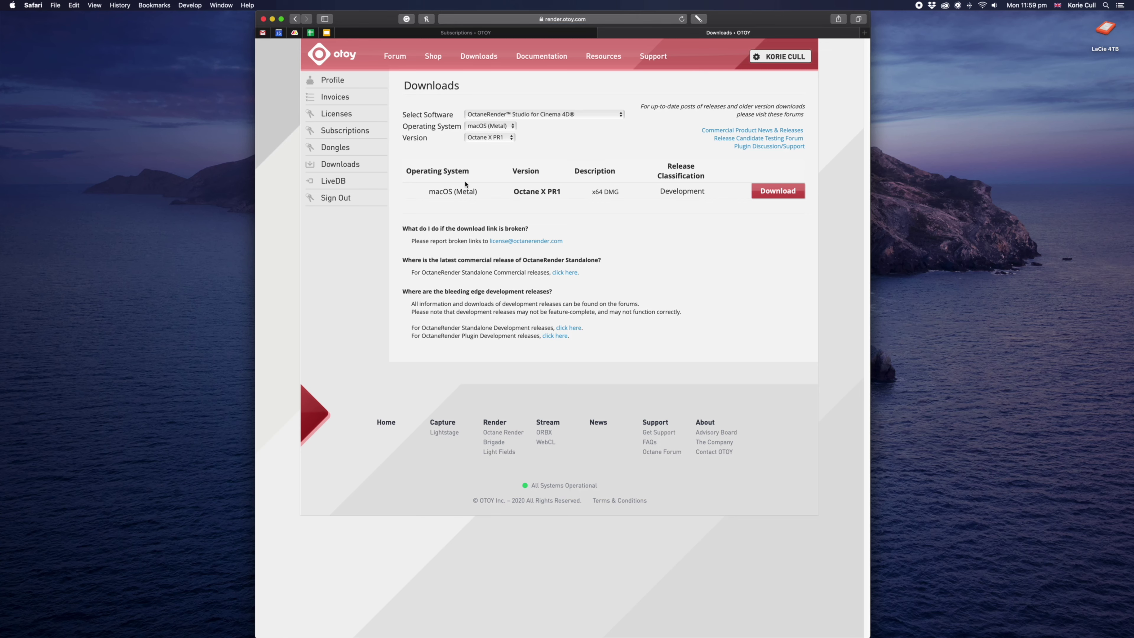
drag(586, 201, 716, 191)
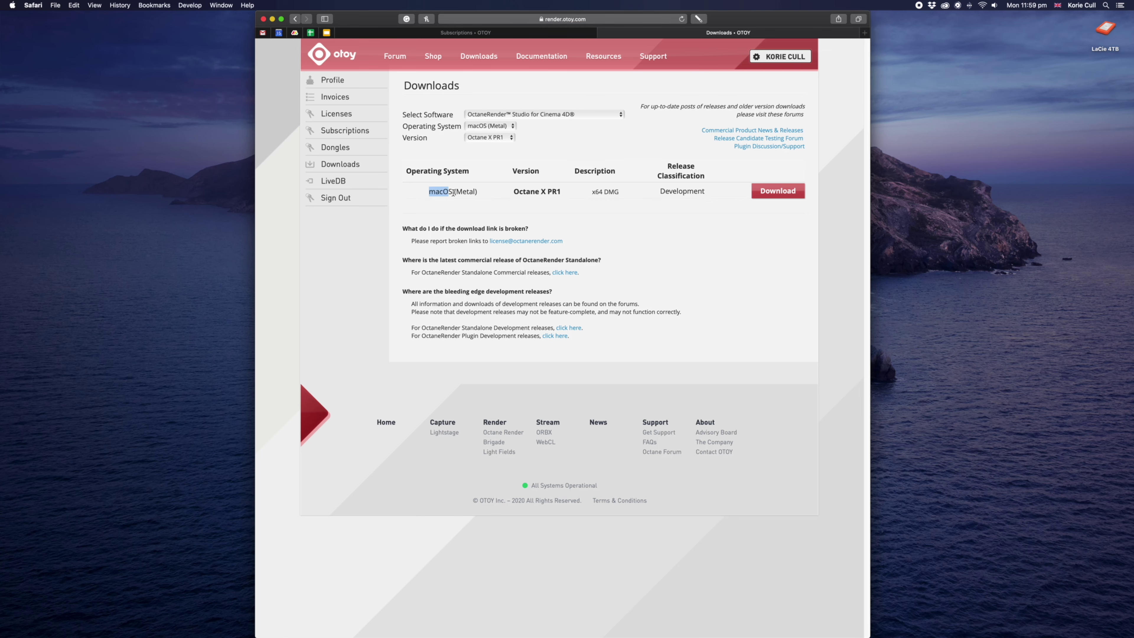
click(718, 193)
click(777, 193)
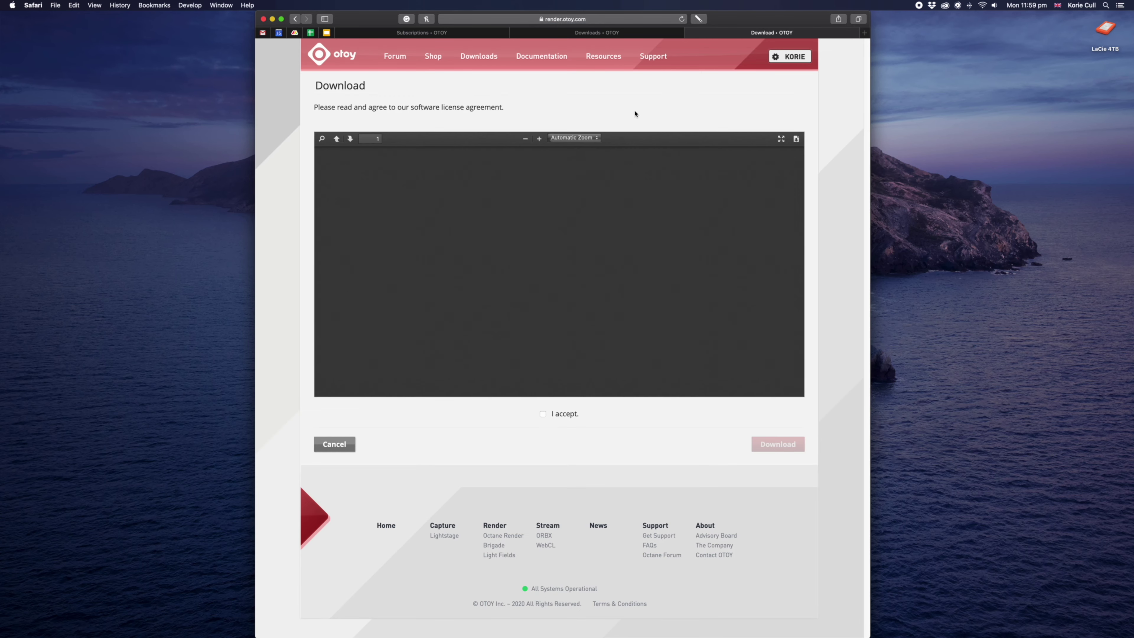
Step: Accept the license agreement and download OctaneX_Studio_PR1_macos.zip
click(542, 413)
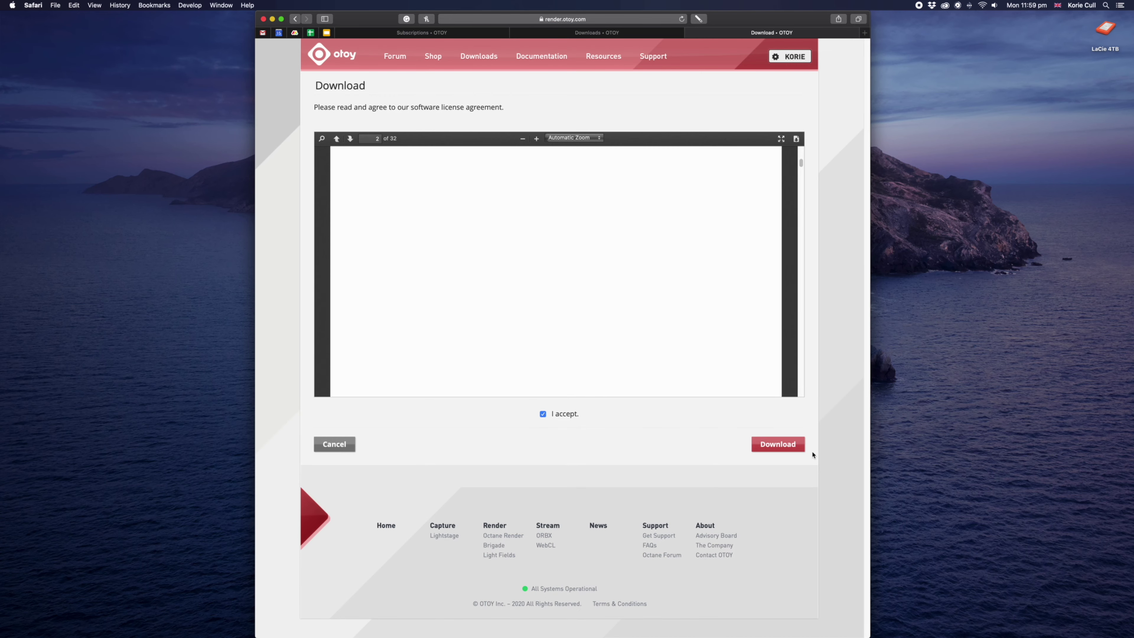
click(780, 450)
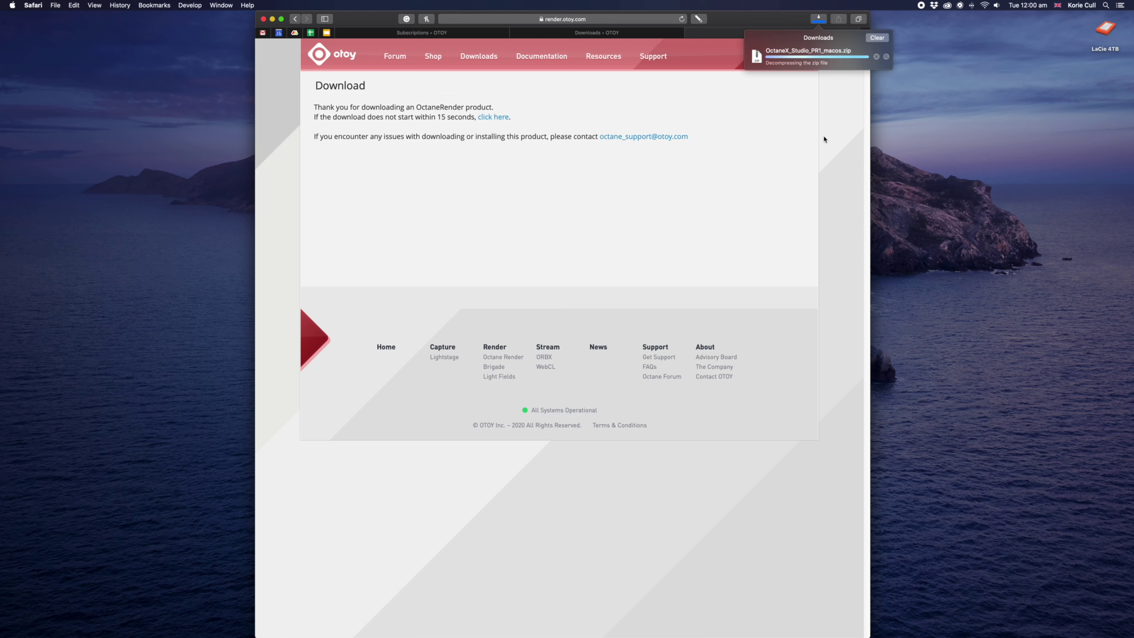
Step: Open the downloaded c4doctane folder and select it in Downloads
click(765, 65)
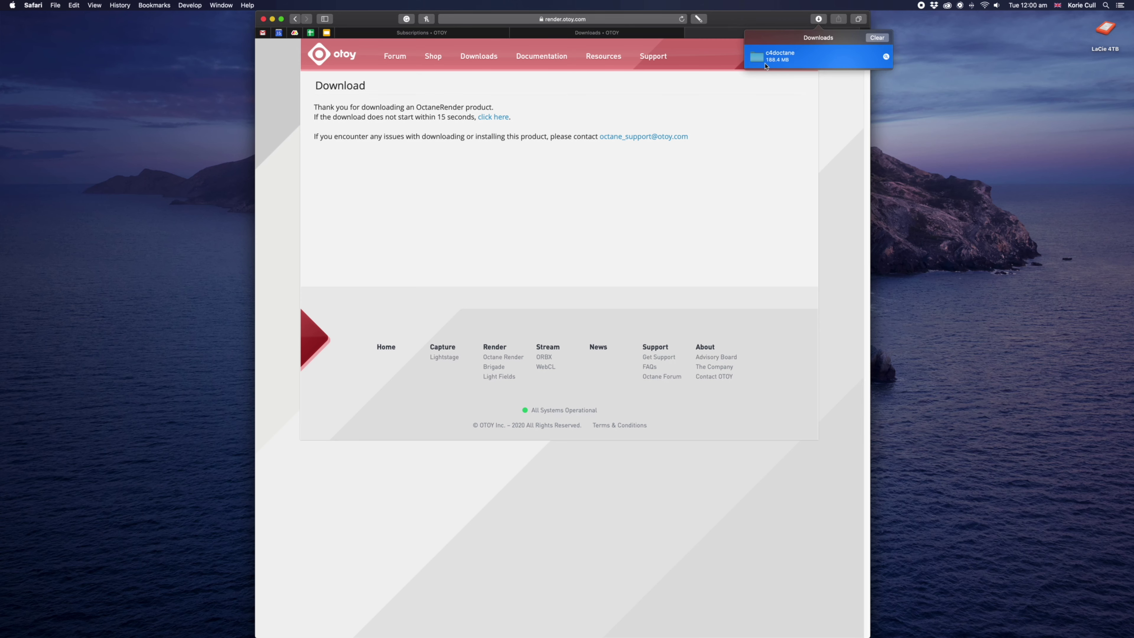
double_click(762, 58)
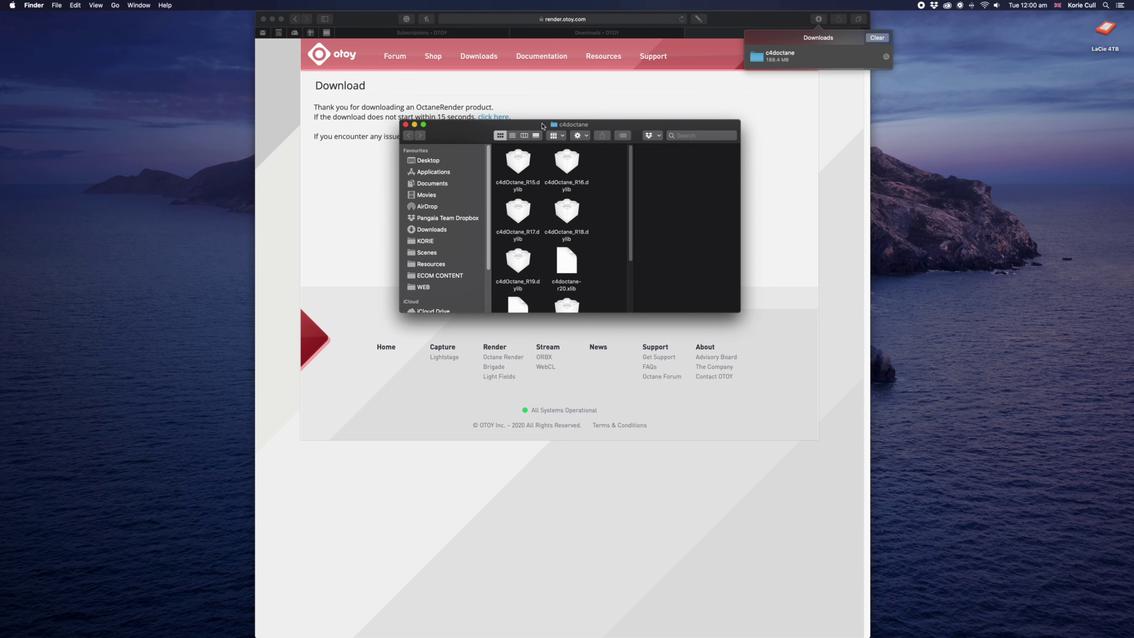
drag(1062, 317, 1105, 474)
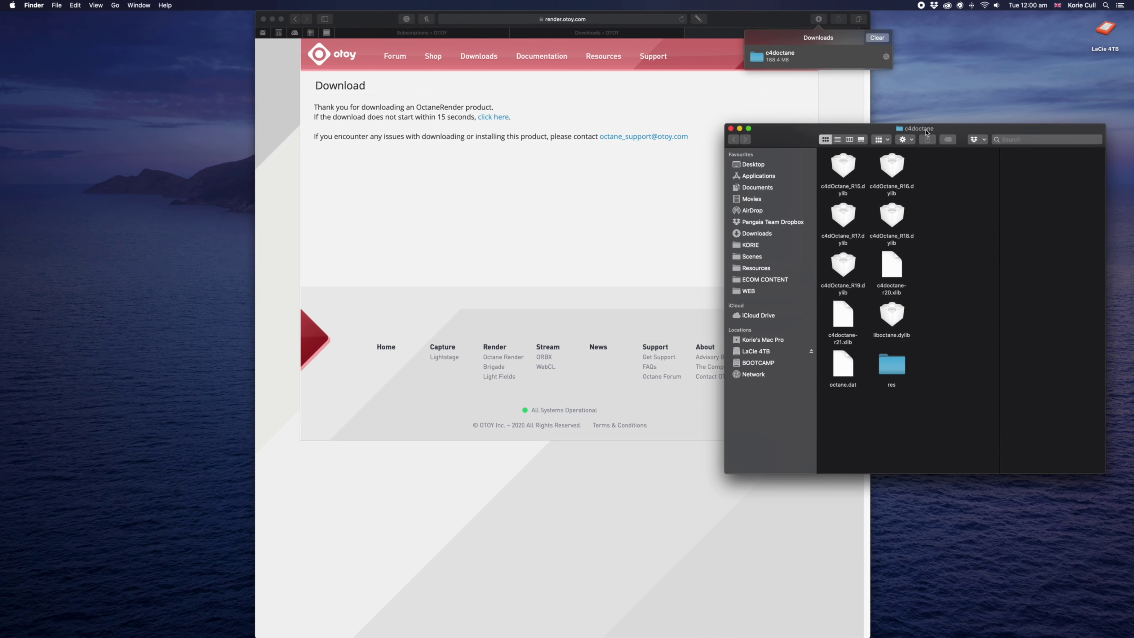
super+click(898, 128)
click(852, 174)
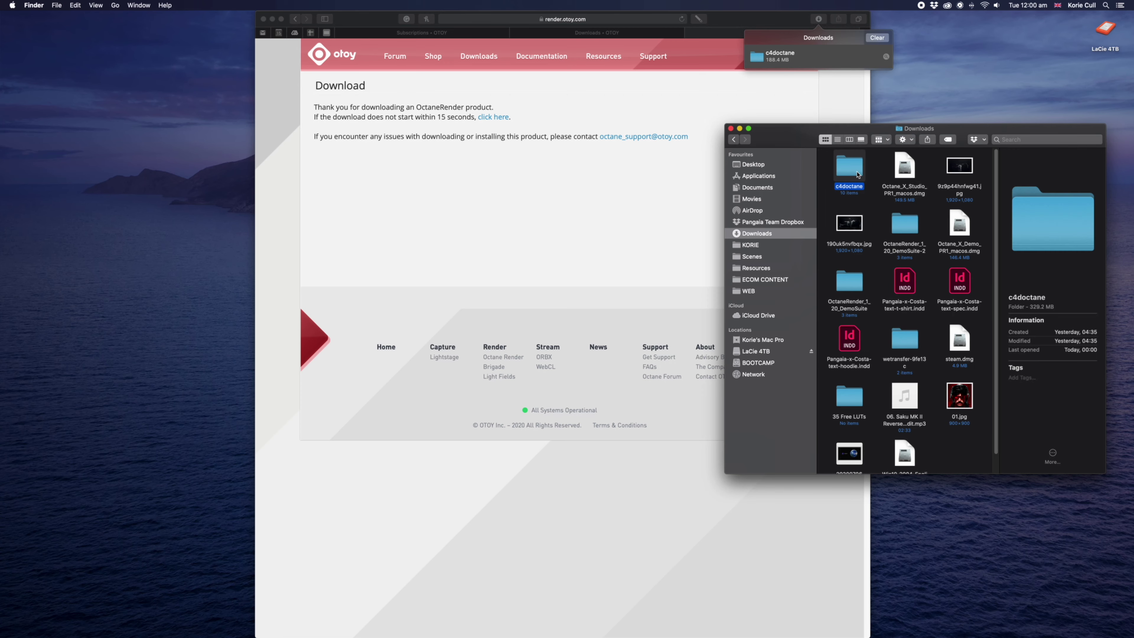
Step: Browse Applications into MAXON and open the Cinema 4D R21 folder
click(758, 175)
drag(767, 129, 105, 172)
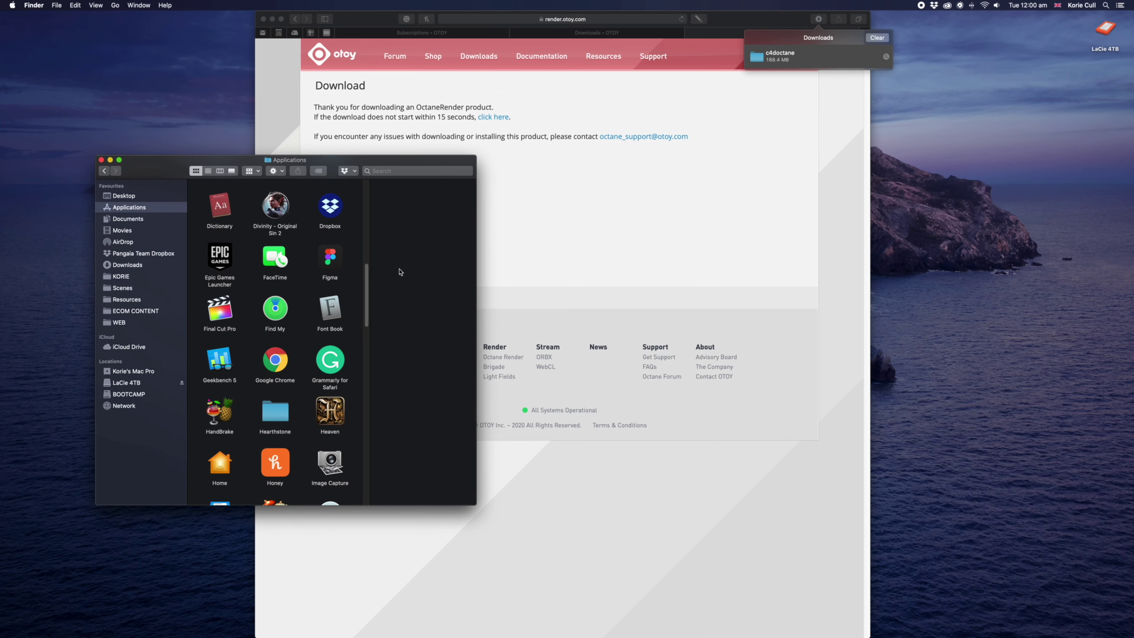
drag(476, 287, 713, 273)
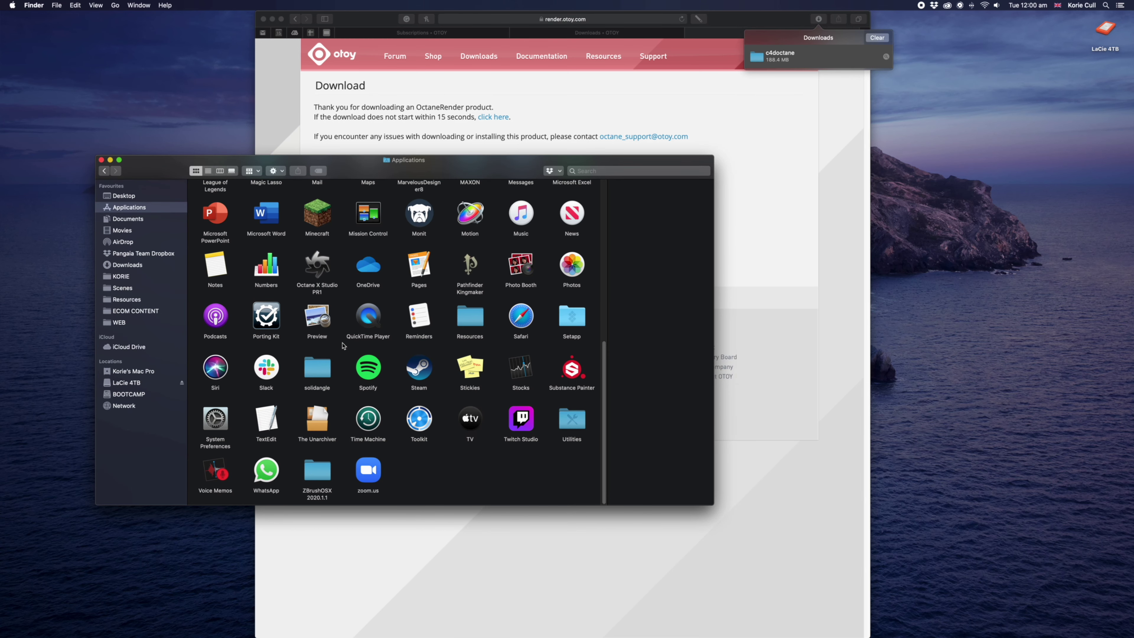
key(m)
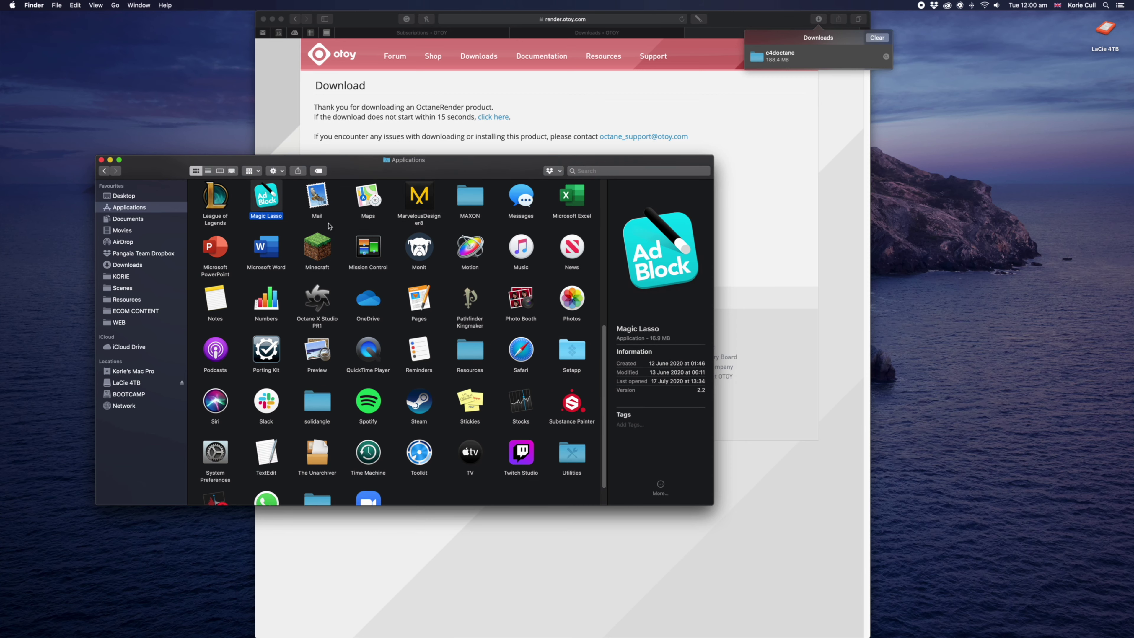
text(max)
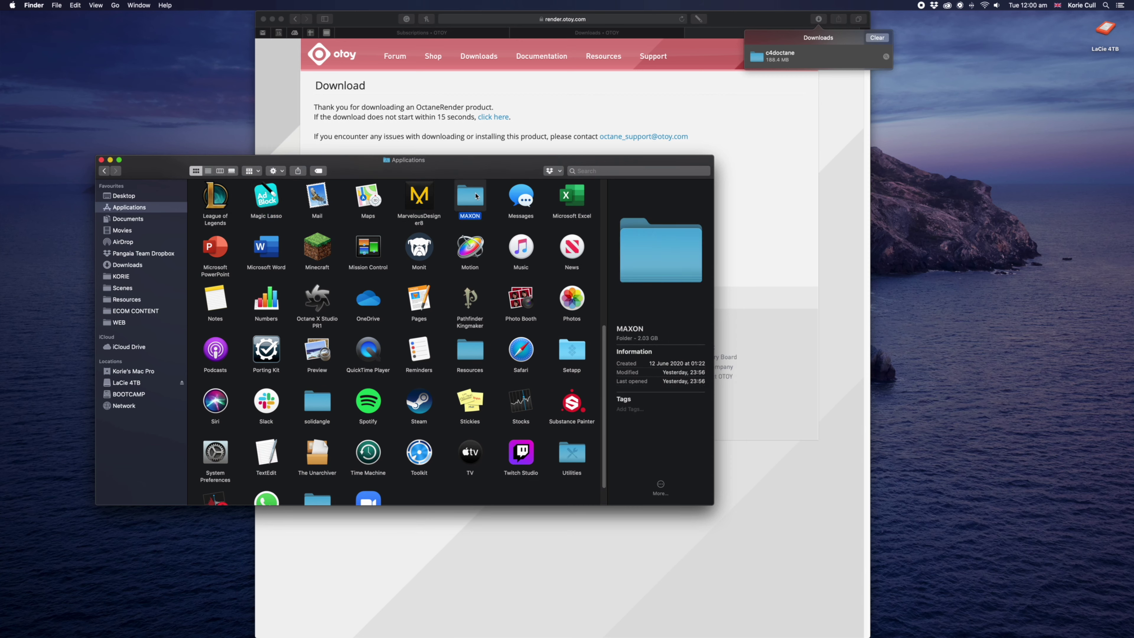
double_click(476, 195)
double_click(260, 202)
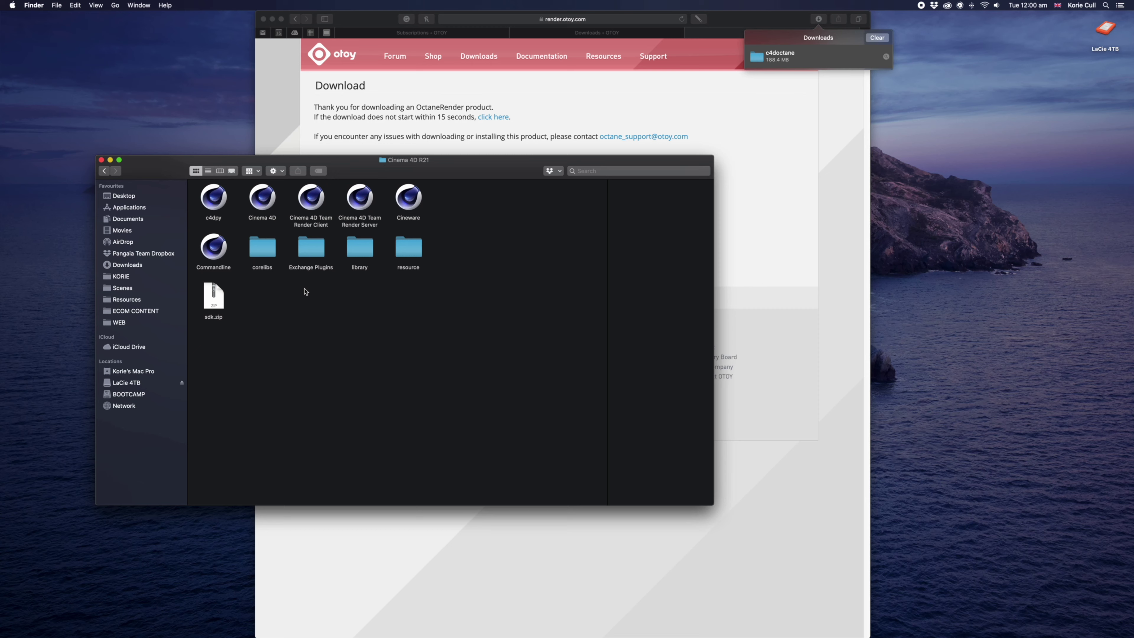
Step: Create a new folder named 'Plugins' in Cinema 4D R21, authorising with the password
right_click(284, 287)
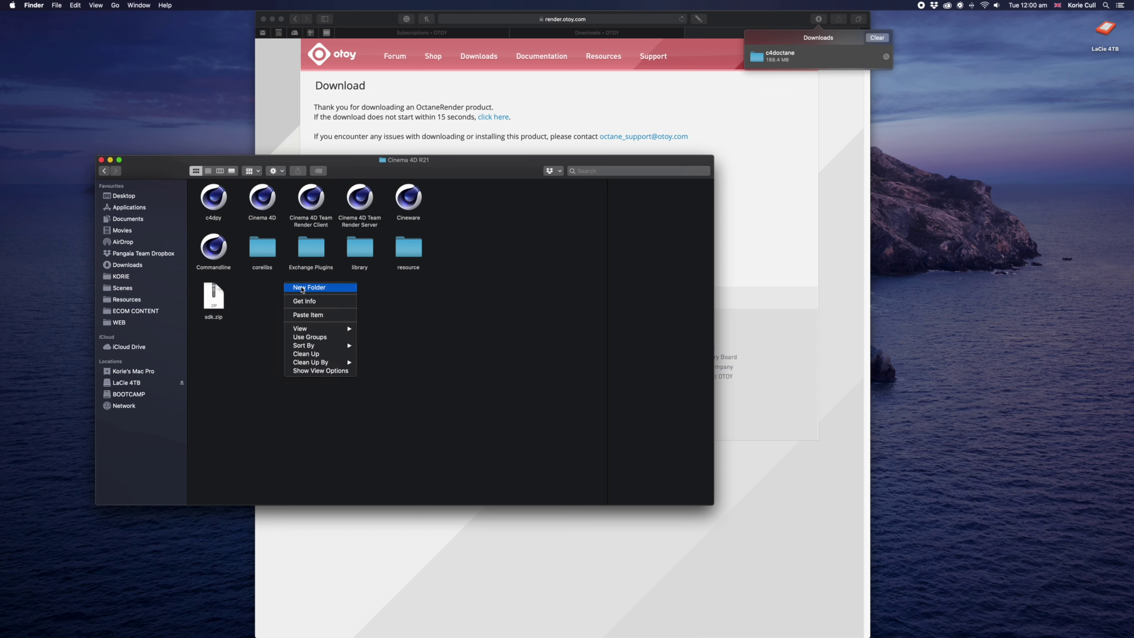
click(350, 287)
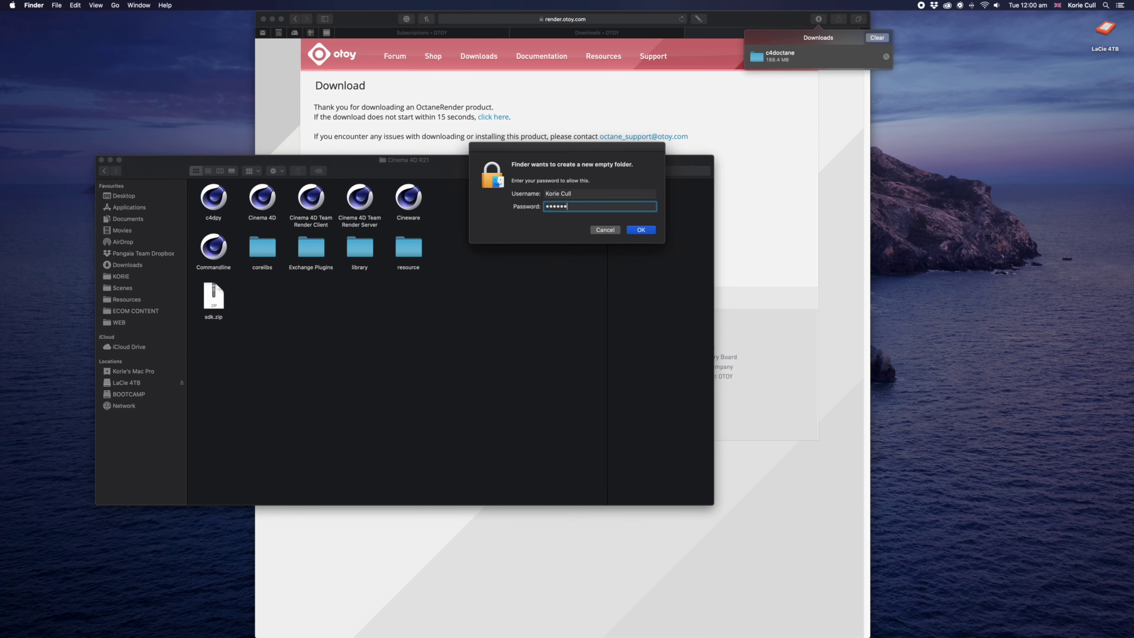
key(Return)
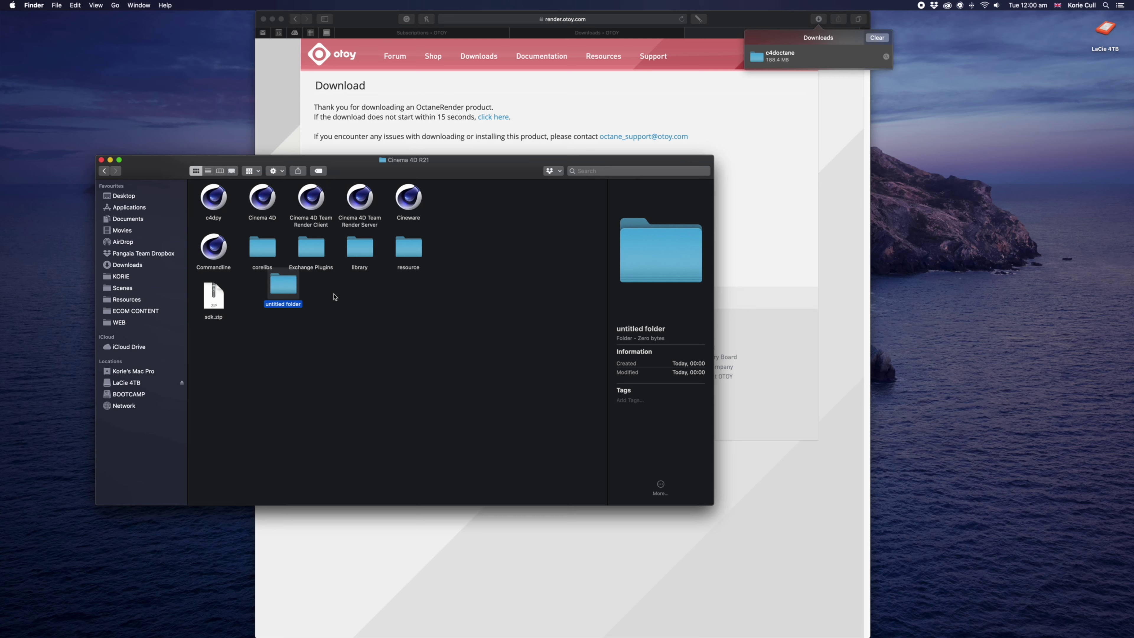
text(Plu)
text(gins)
key(Return)
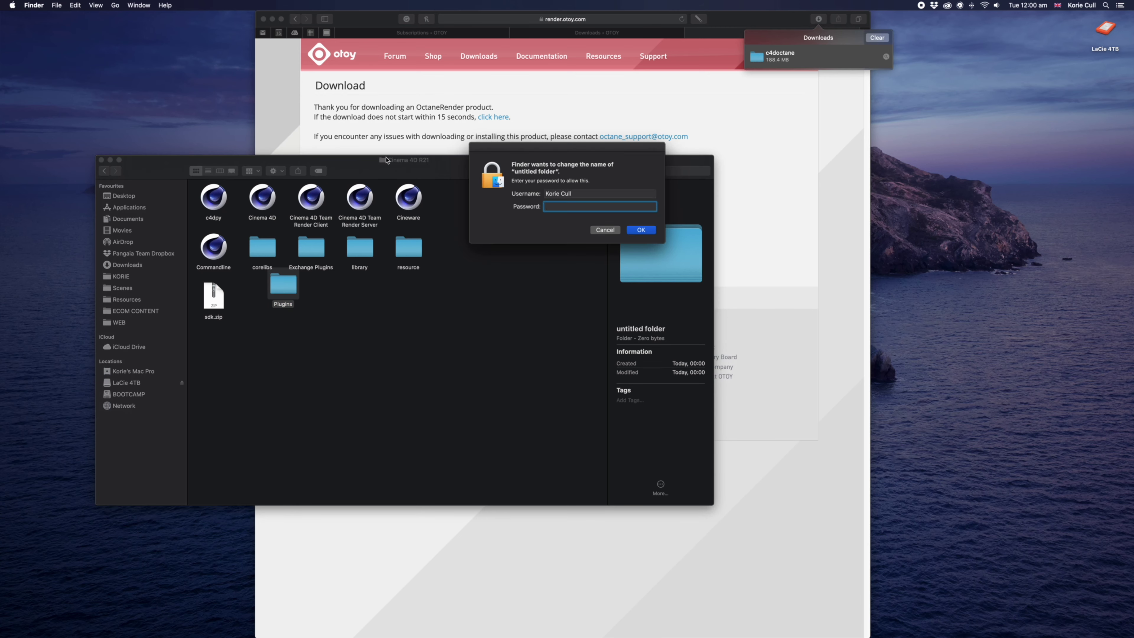
key(Return)
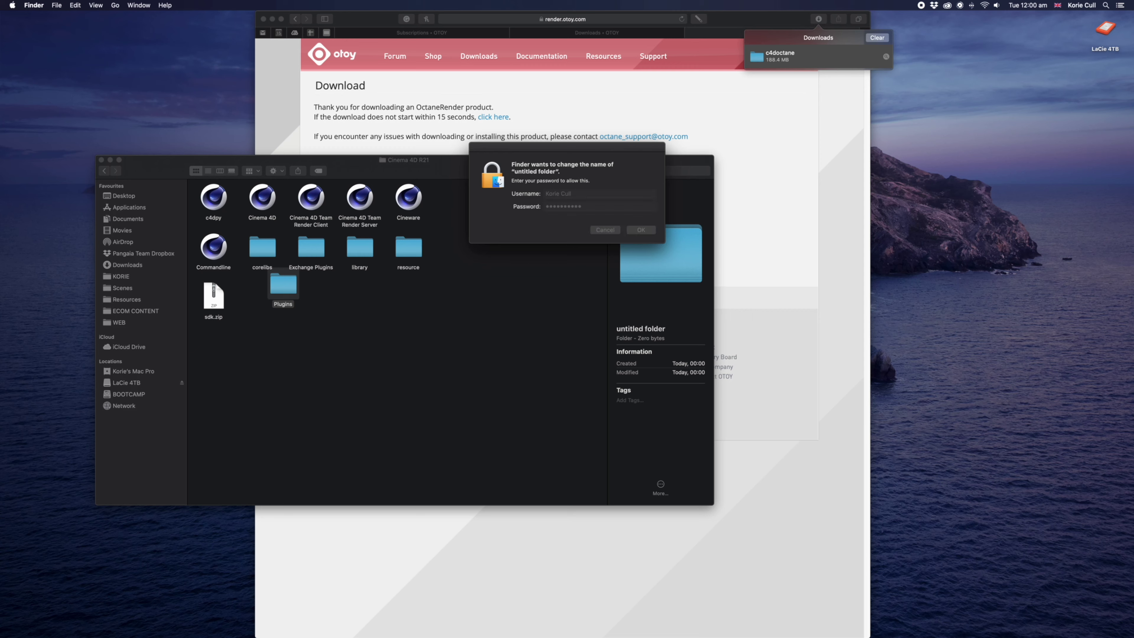
Step: Rename the folder to lowercase 'plugins', entering the account password to approve
click(310, 299)
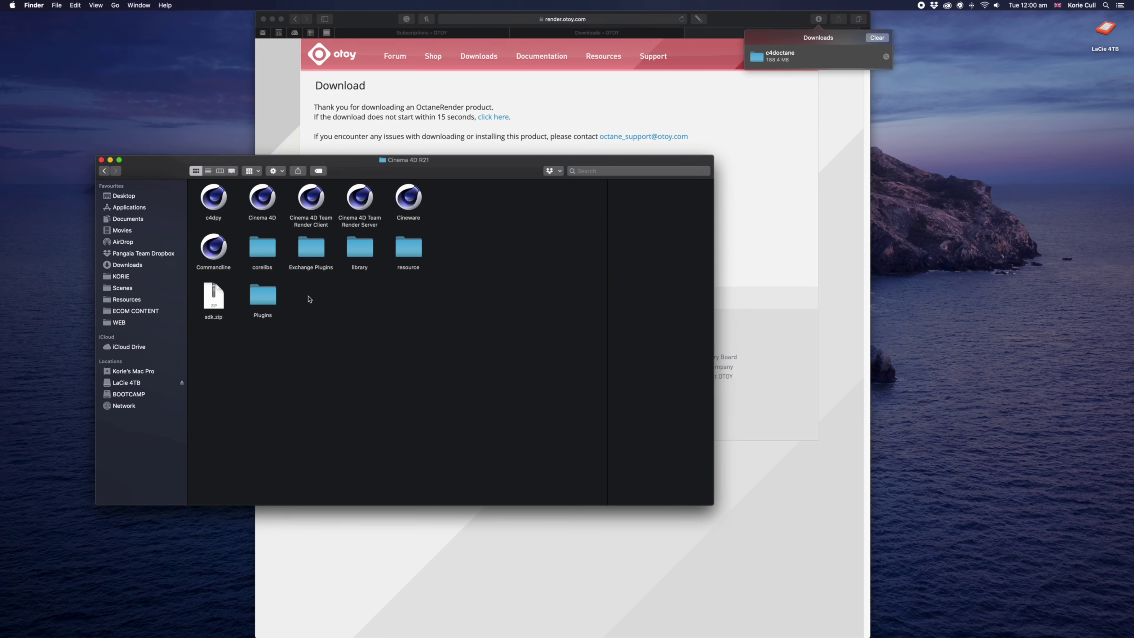
click(270, 302)
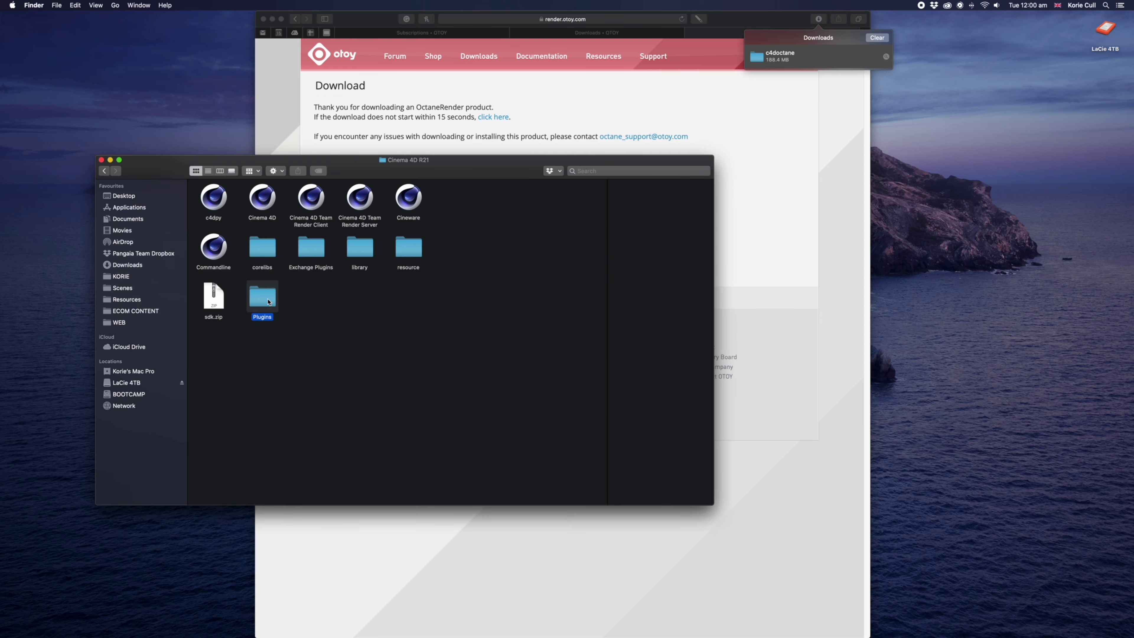
click(257, 318)
text(plugins)
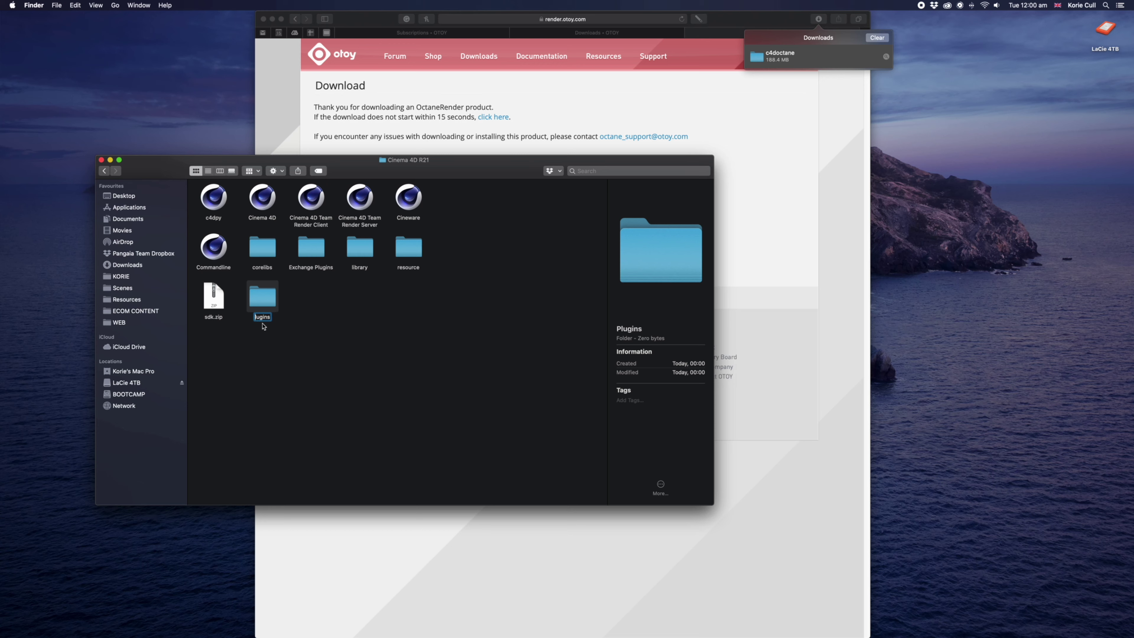
click(375, 308)
click(620, 205)
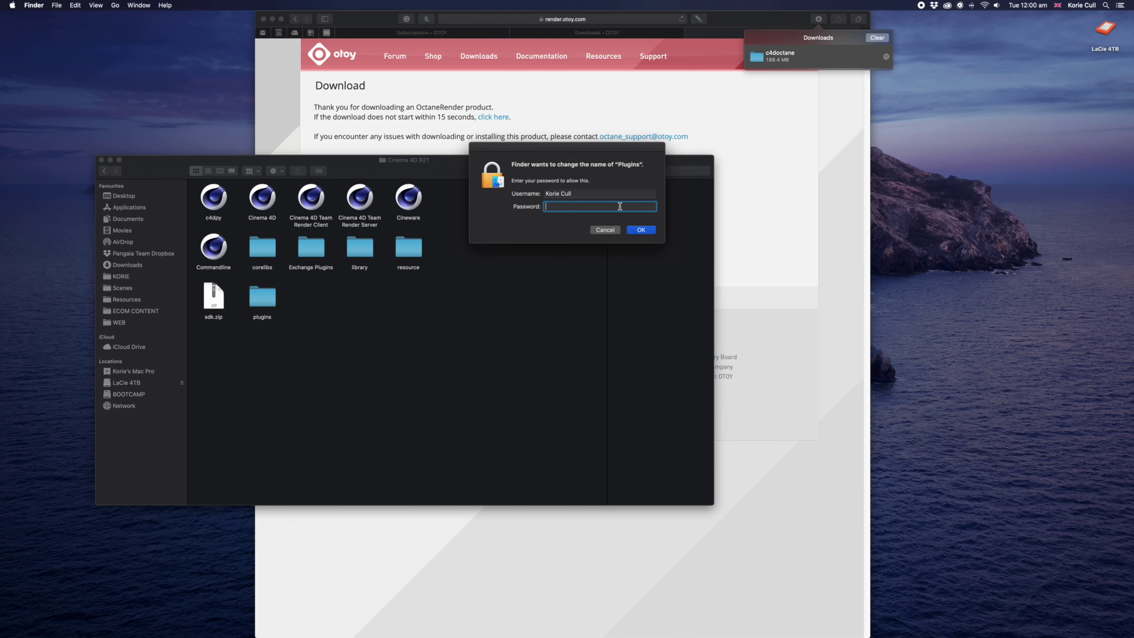
text(****)
key(Return)
Step: Move the downloaded c4doctane folder into plugins and sort icons by name
click(260, 298)
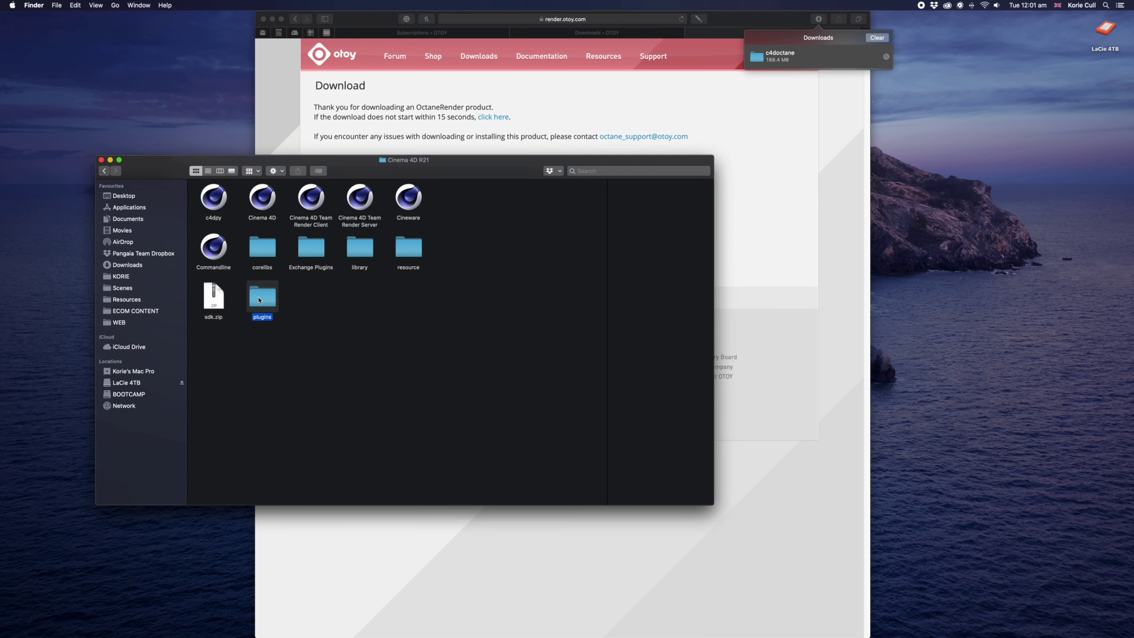
double_click(259, 299)
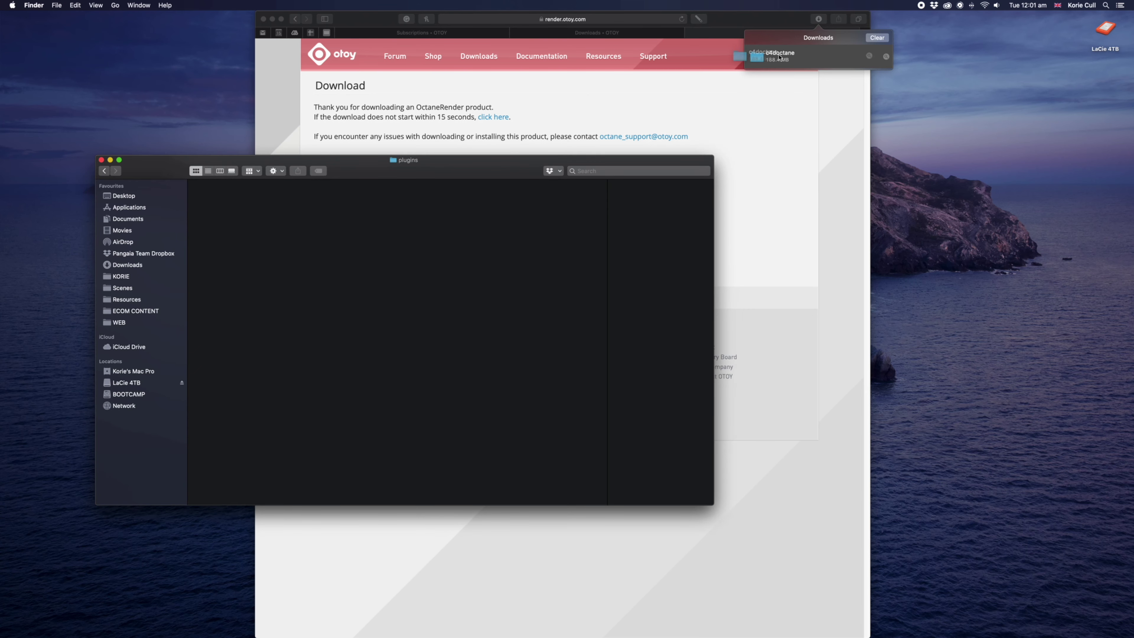
drag(813, 56, 250, 265)
right_click(298, 233)
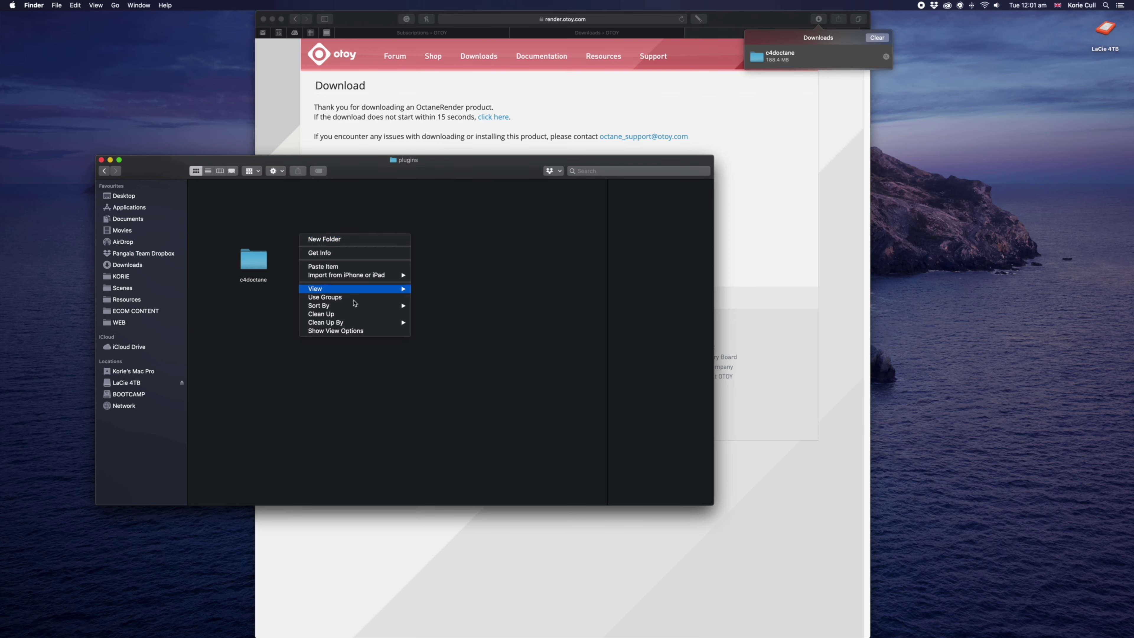
click(447, 325)
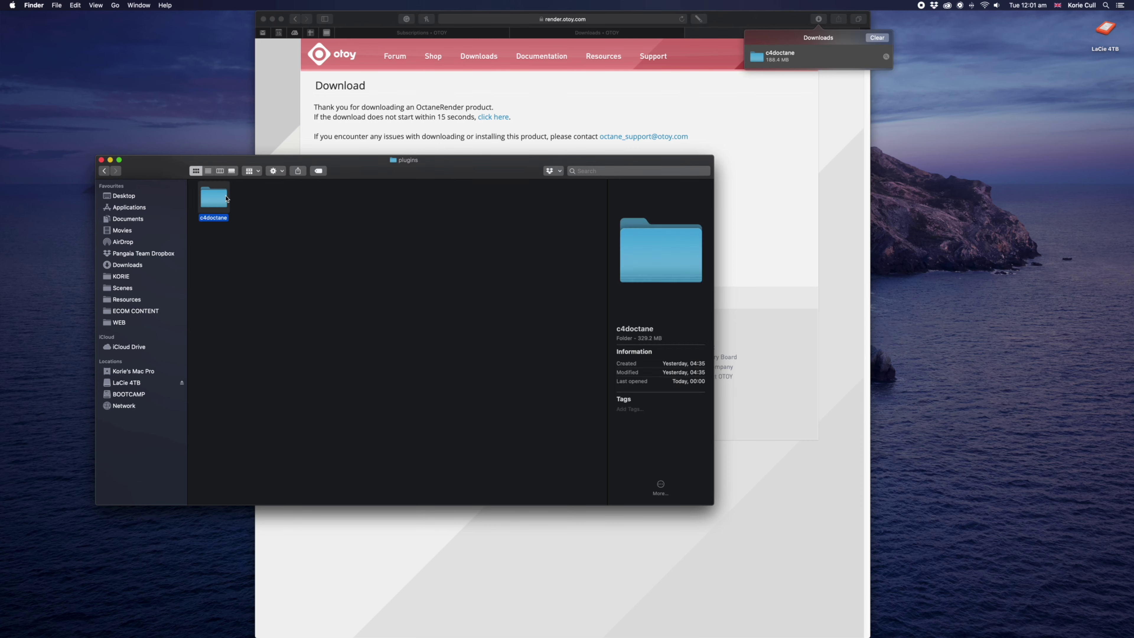
Step: Delete the R15–R20 plugin files from c4doctane, keeping only the R21 files
double_click(214, 199)
drag(192, 191, 296, 261)
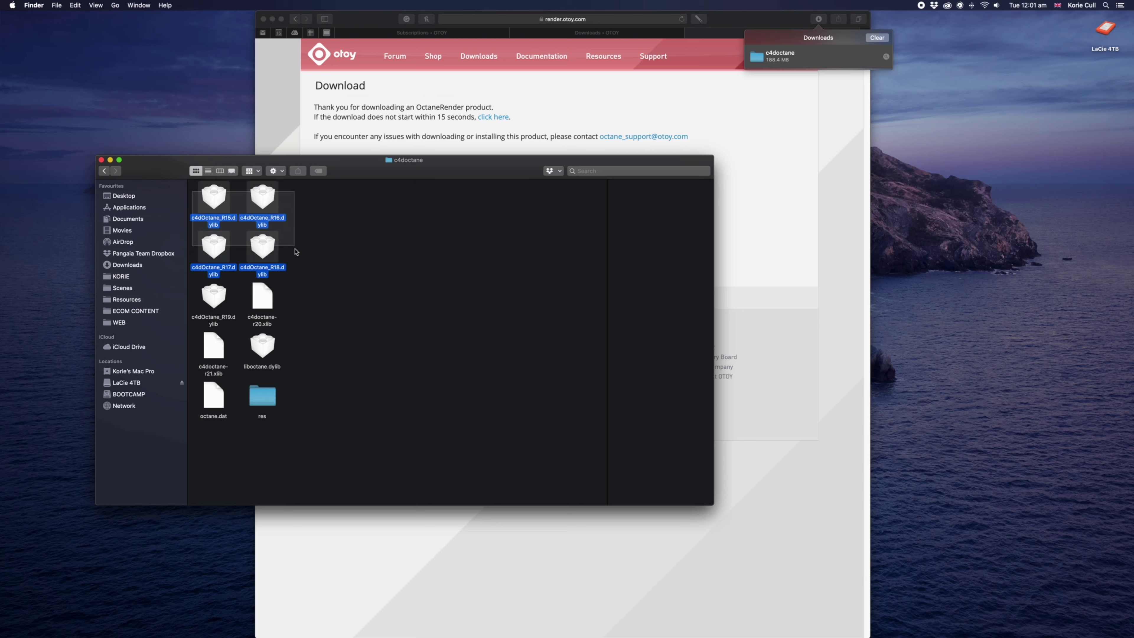
shift+click(220, 305)
shift+click(262, 297)
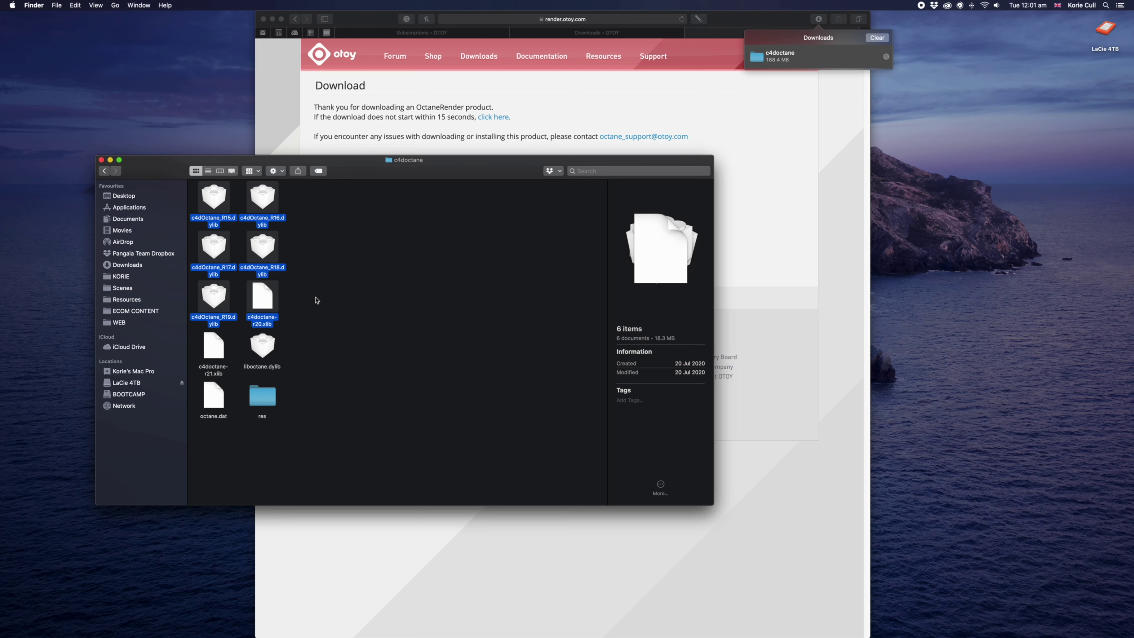
key(super+BackSpace)
right_click(315, 297)
mouse_move(340, 383)
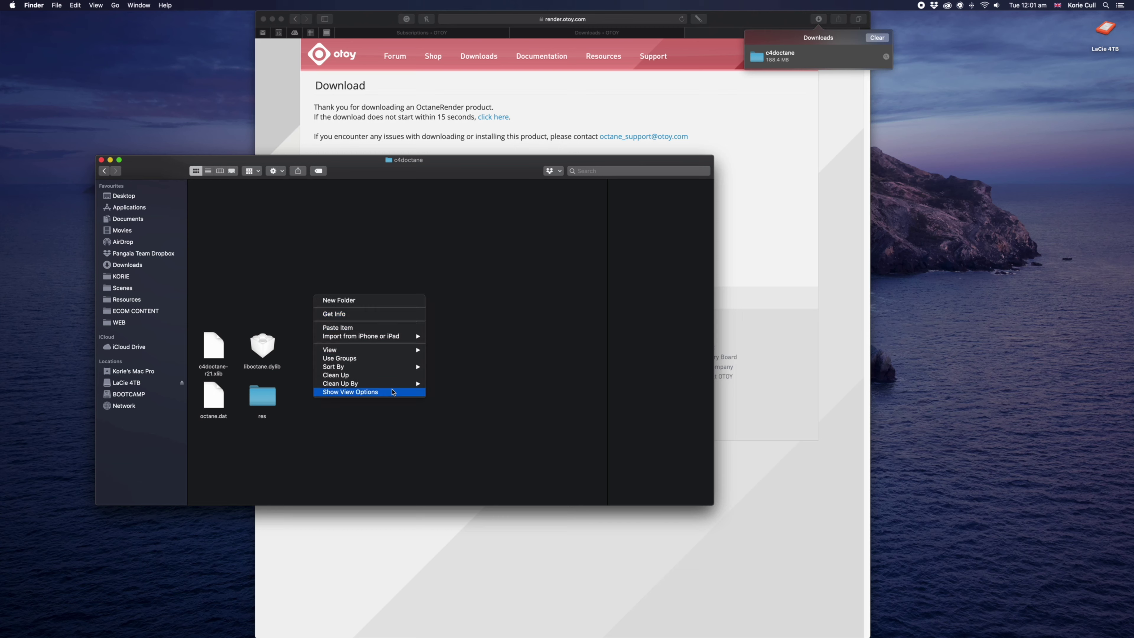
click(453, 383)
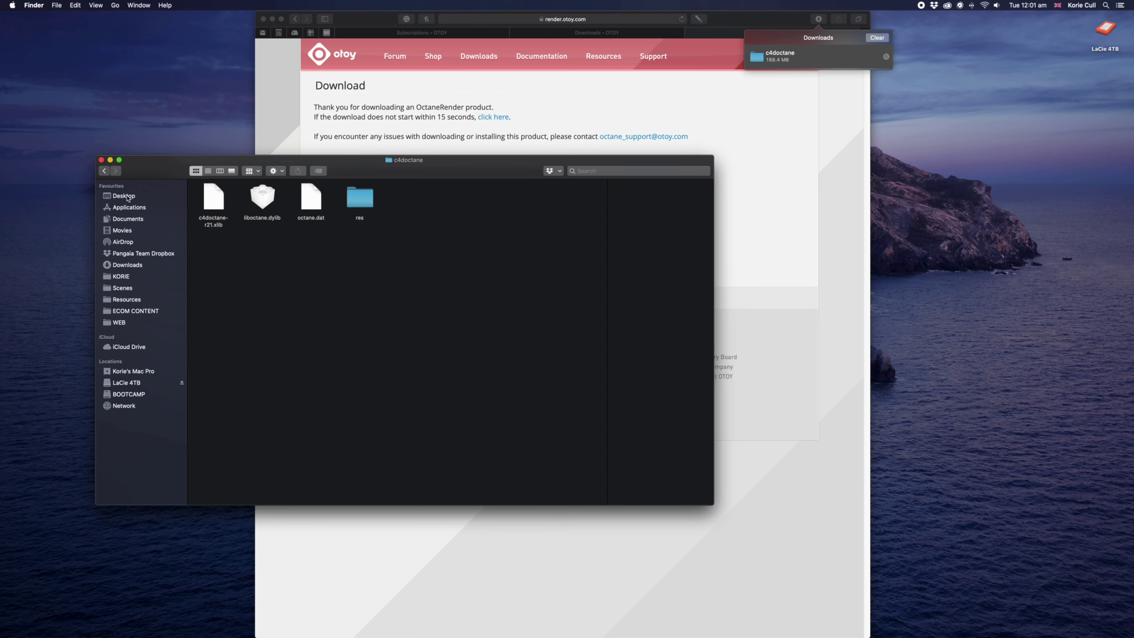
Step: Return to the Cinema 4D R21 folder and permanently empty the Bin
click(104, 171)
click(212, 205)
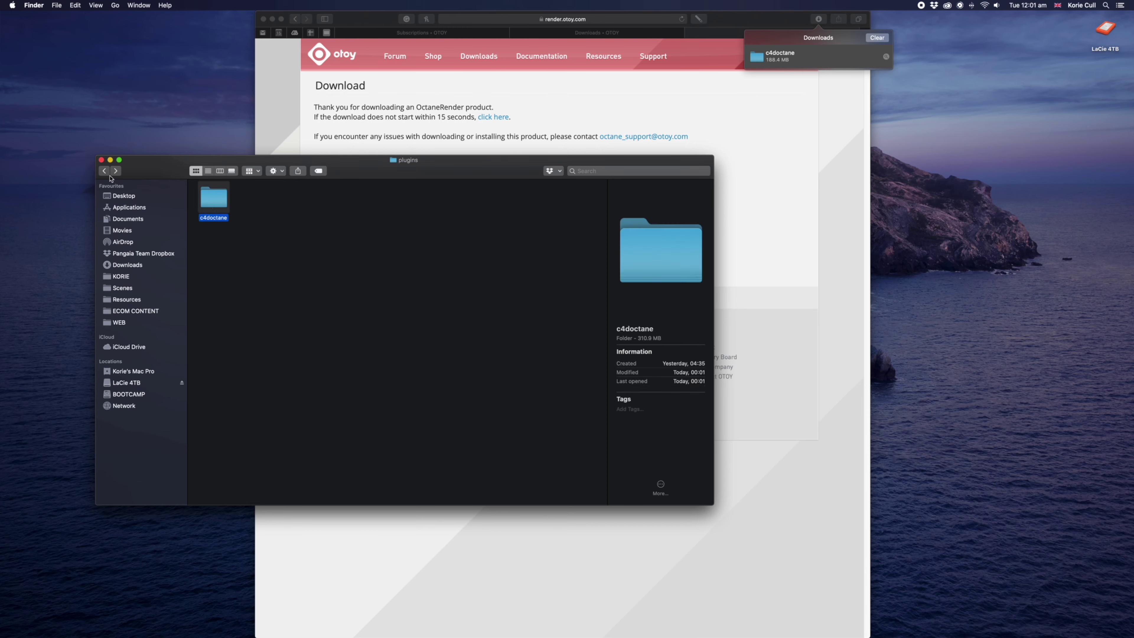
click(104, 170)
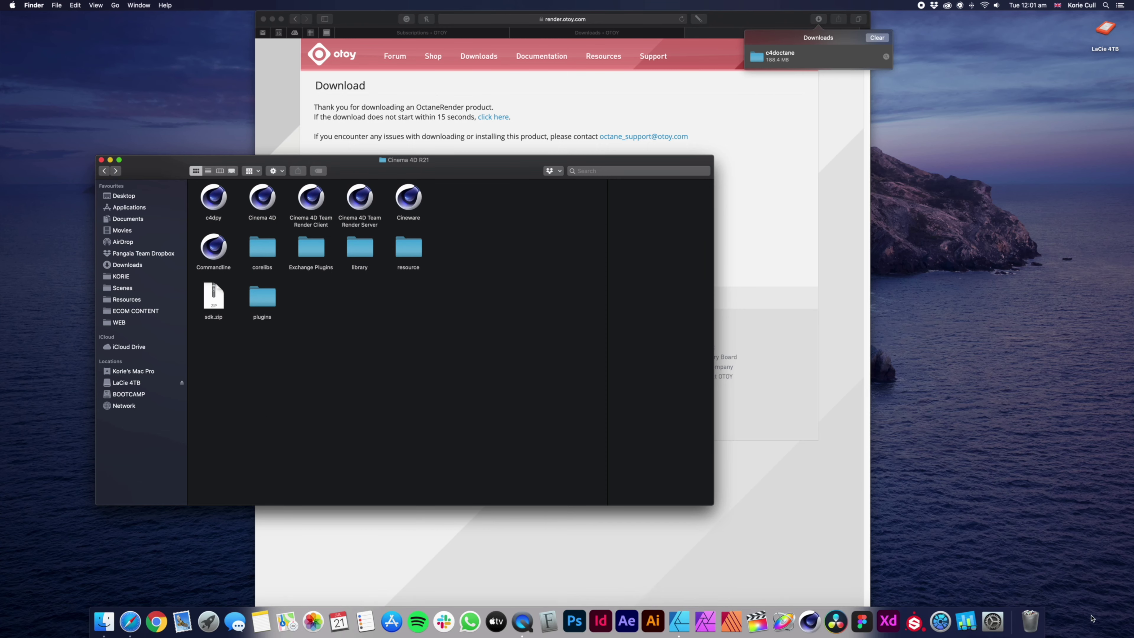
right_click(1029, 621)
click(1040, 592)
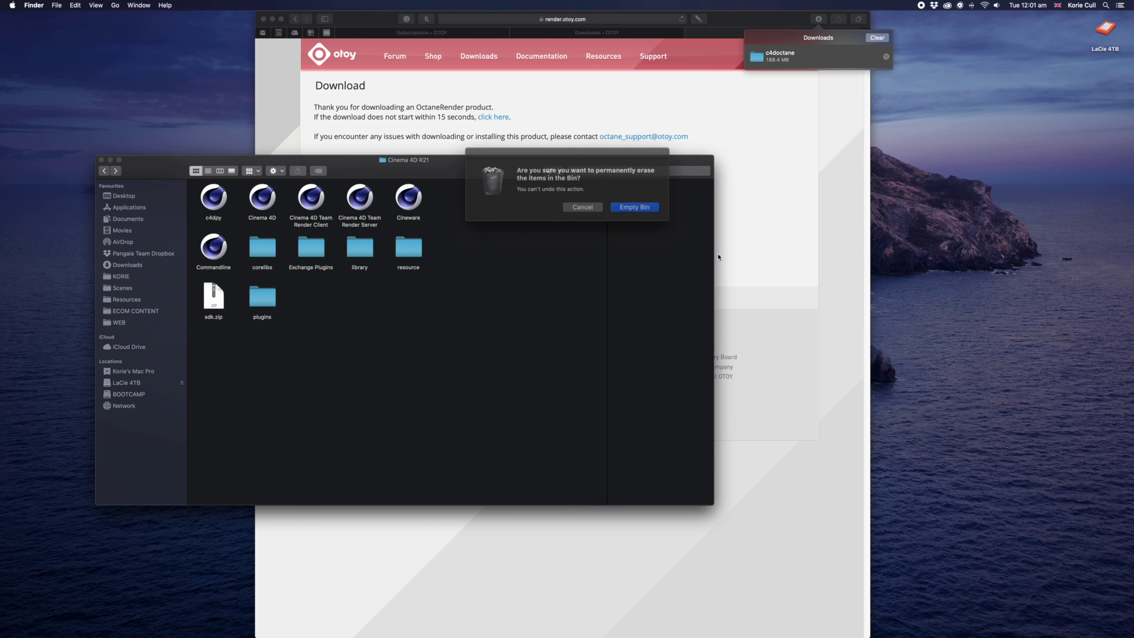
click(636, 207)
click(810, 625)
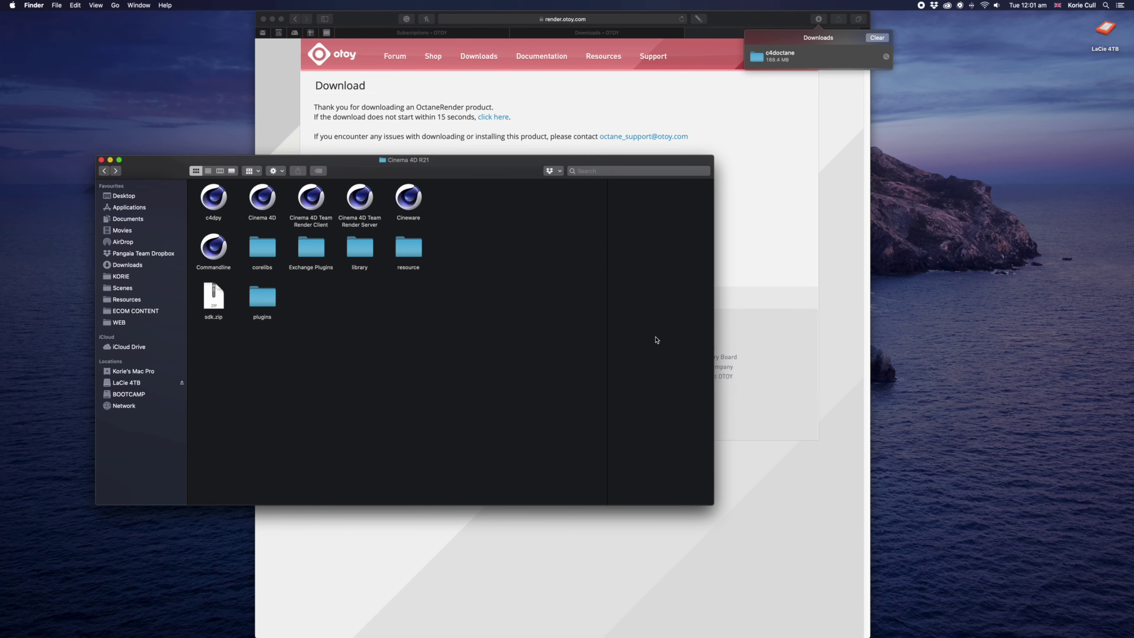
Step: Dismiss the blocked-plugin warning and Quick Start Dialog, and check Extensions for Octane
click(634, 224)
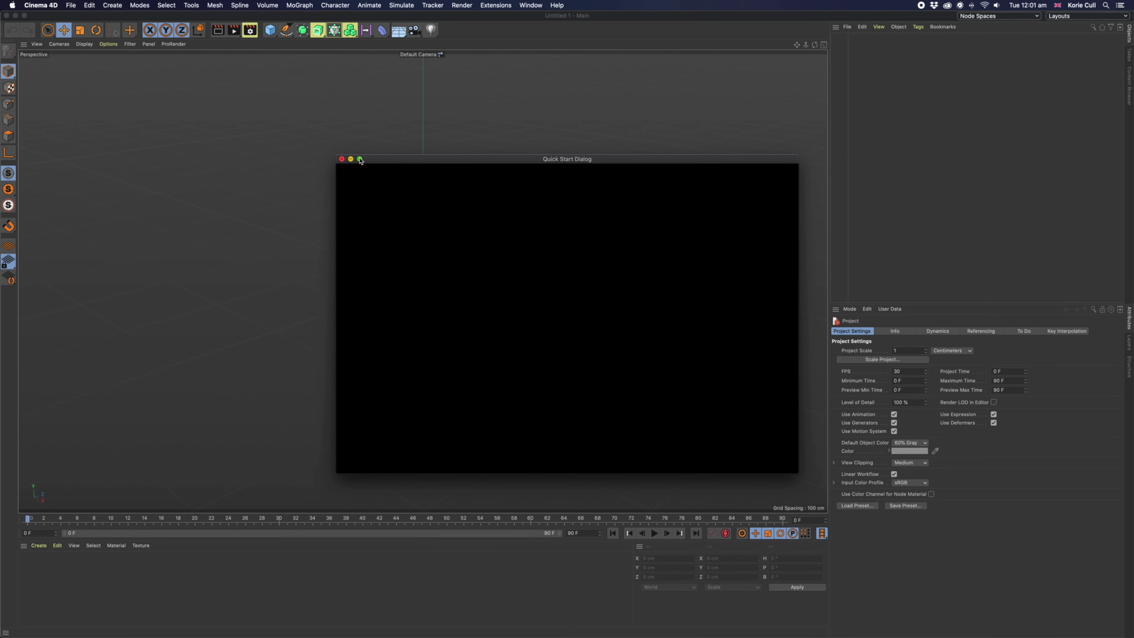
click(342, 160)
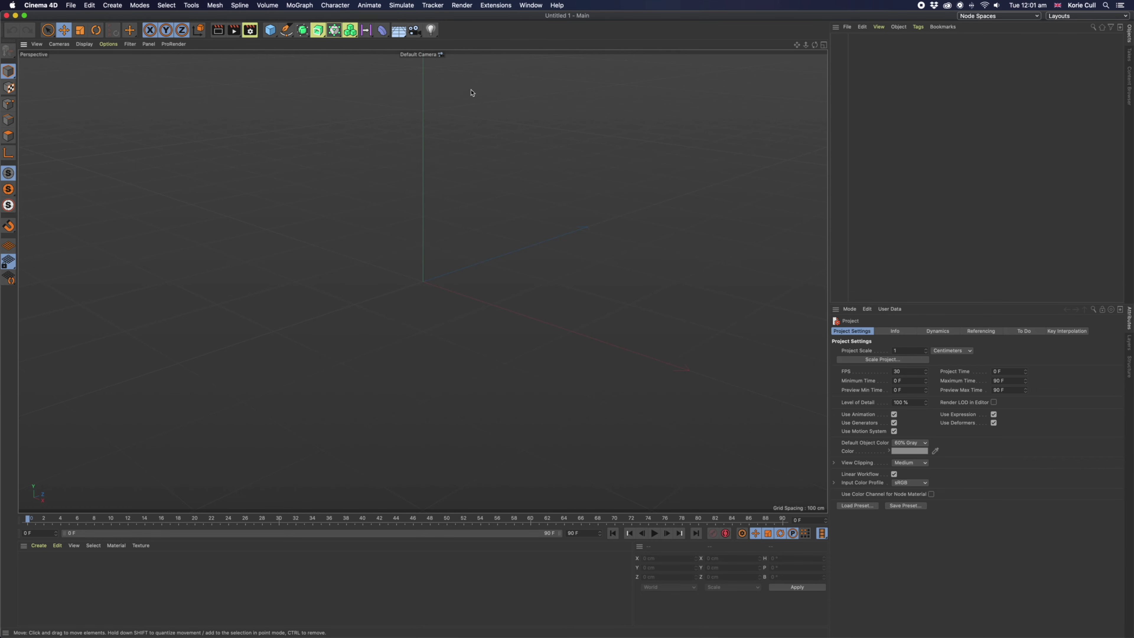
click(498, 7)
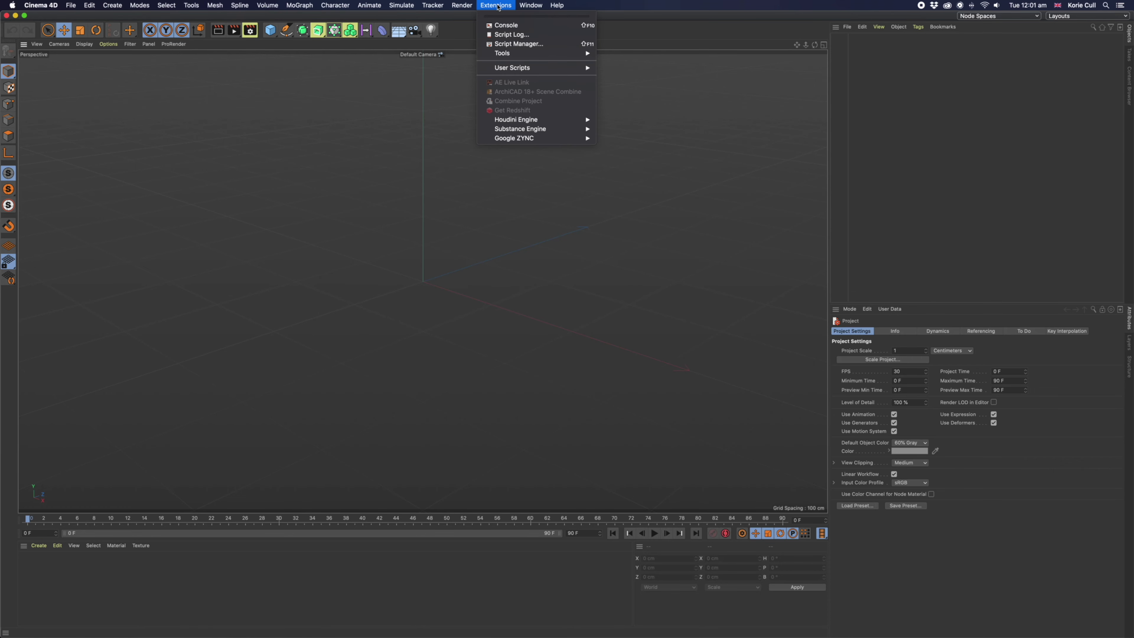
click(413, 159)
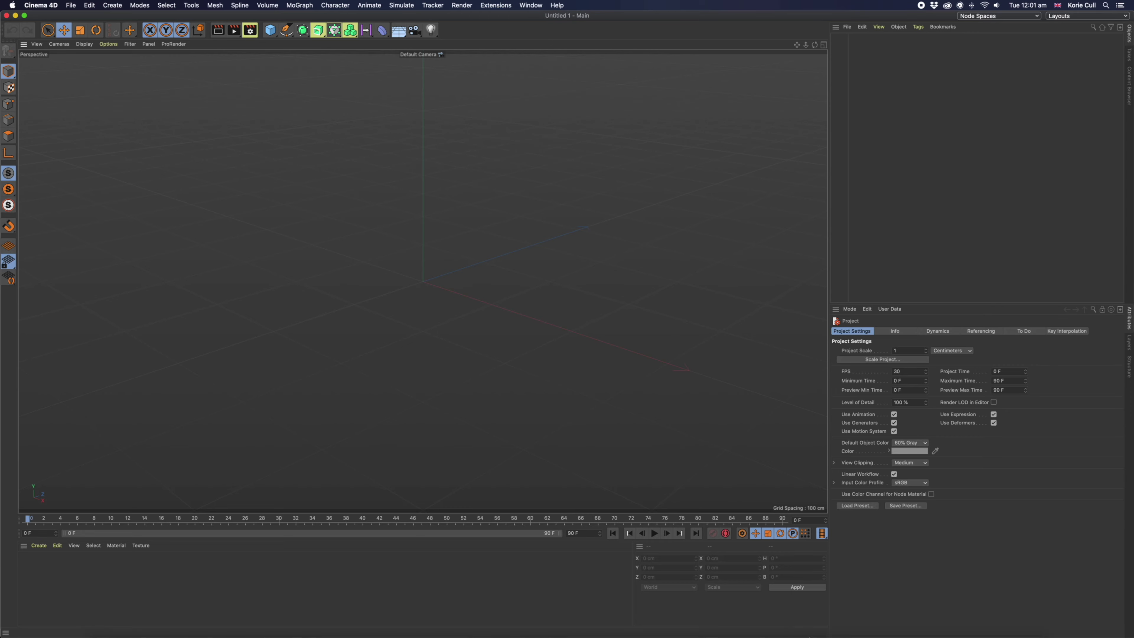
click(994, 619)
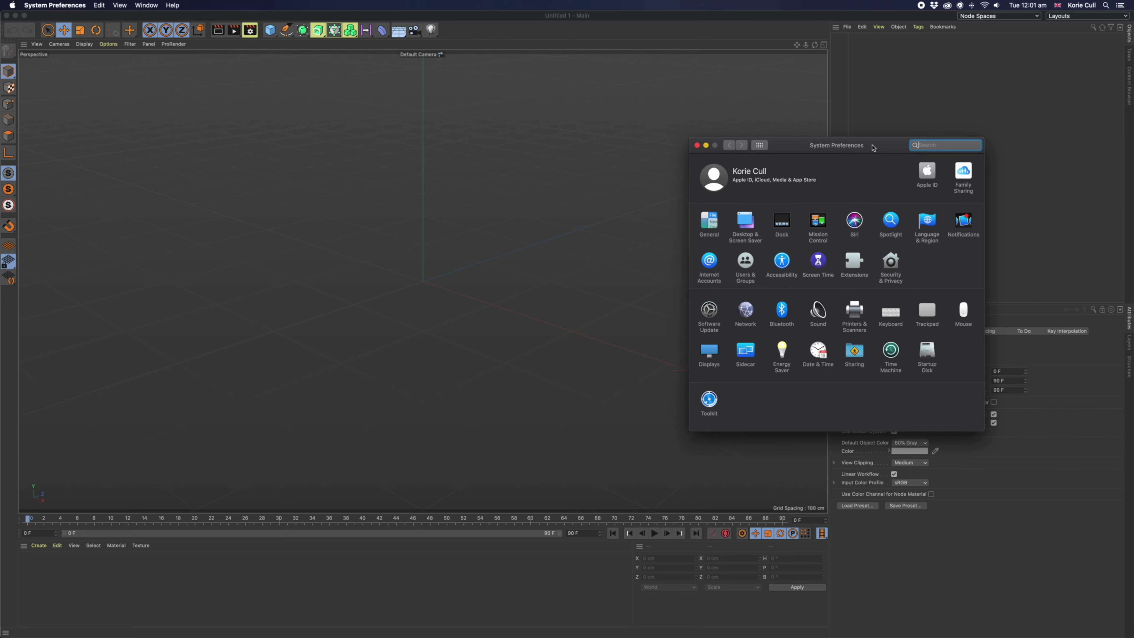
Step: Allow c4doctane in Security & Privacy, restart Cinema 4D, and approve opening c4doctane-r21.xlib
click(958, 248)
click(1010, 301)
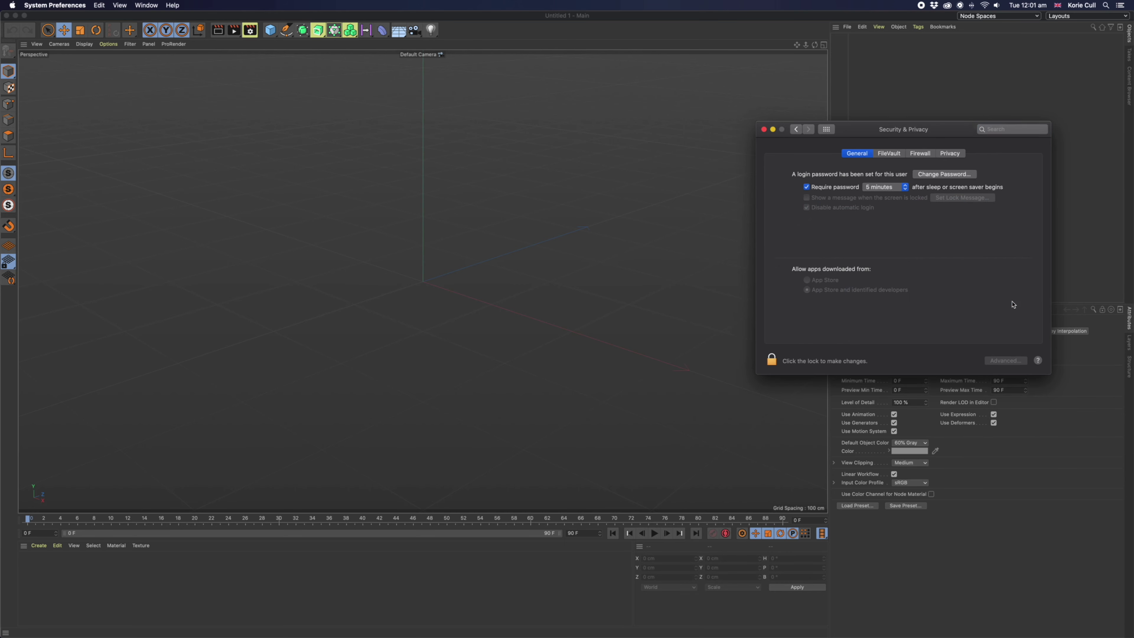
click(6, 16)
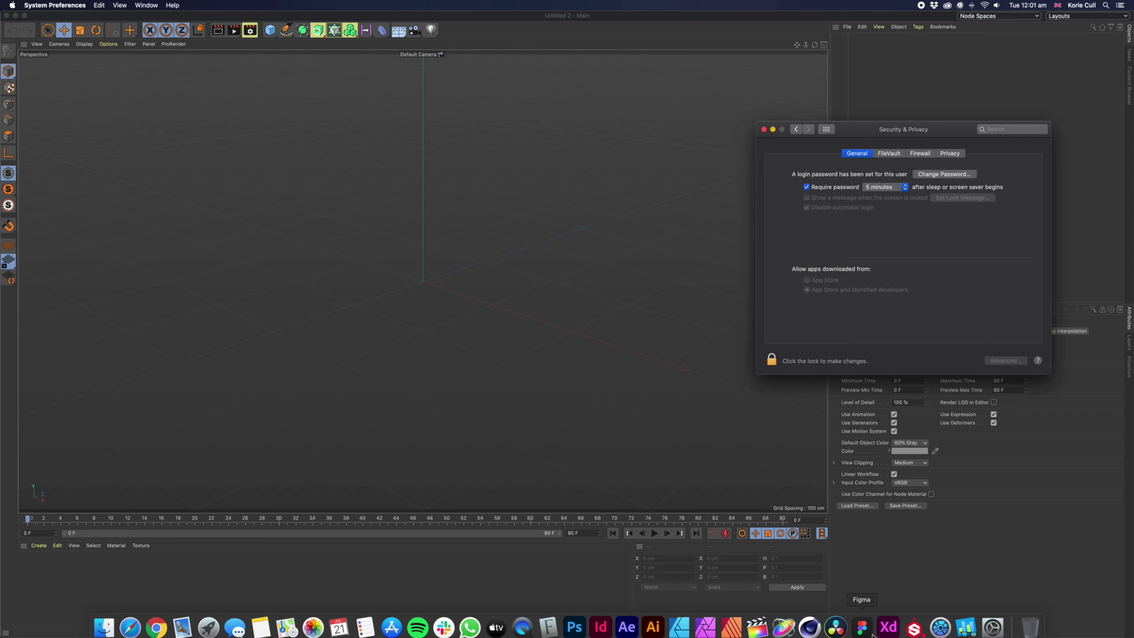
right_click(815, 608)
click(811, 631)
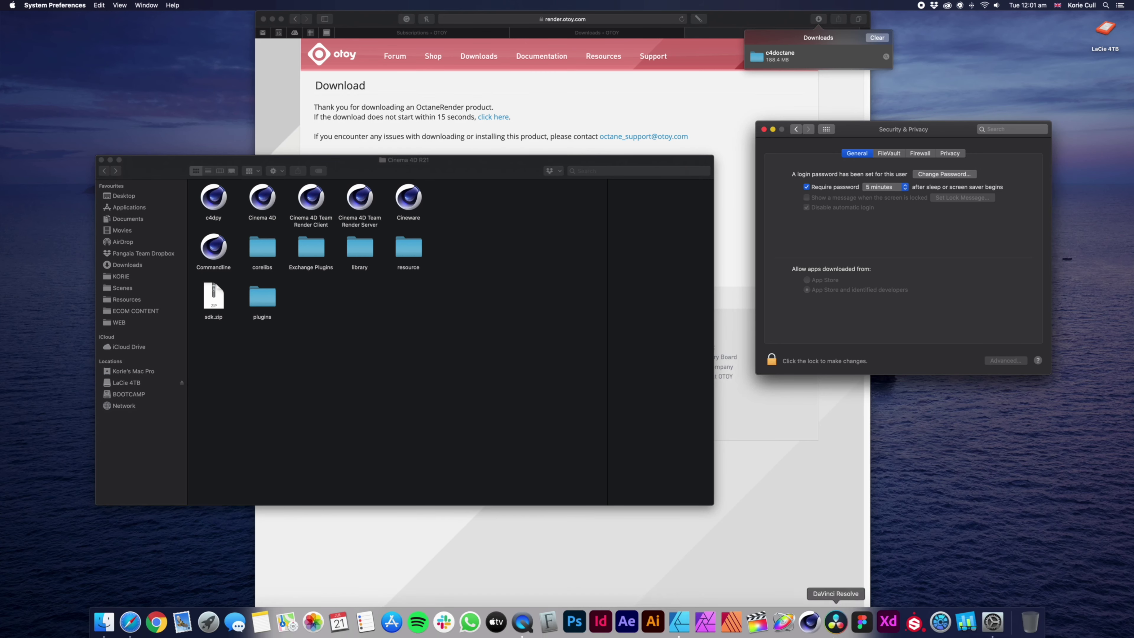
click(811, 625)
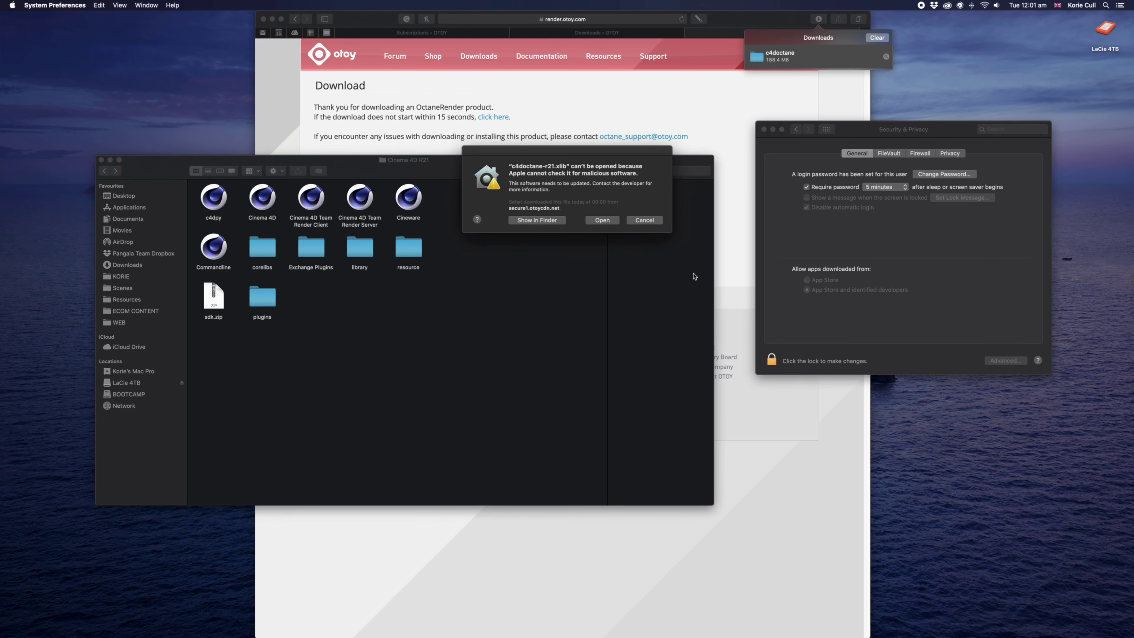
click(608, 222)
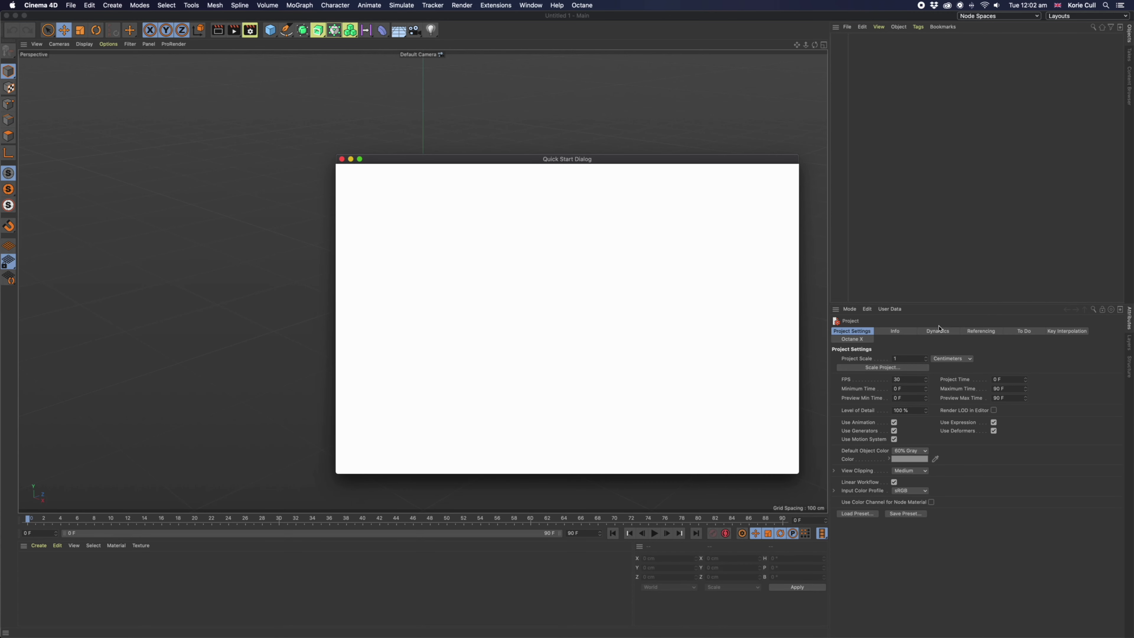
Step: Close the Quick Start Dialog and open the Octane Live Viewer Window
click(342, 159)
click(530, 5)
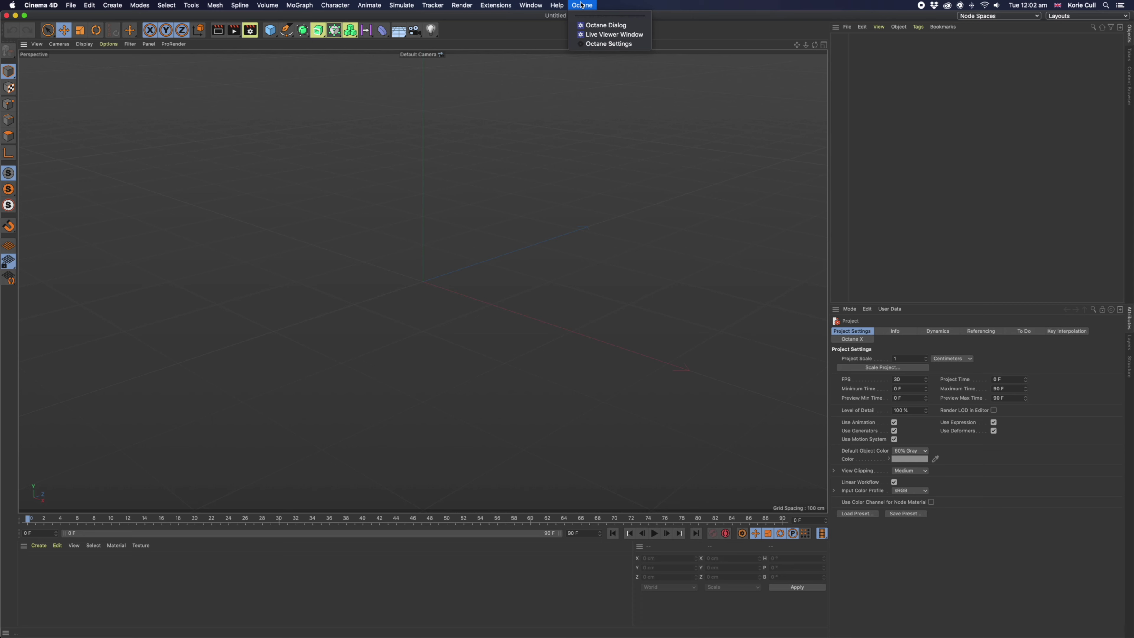
click(602, 35)
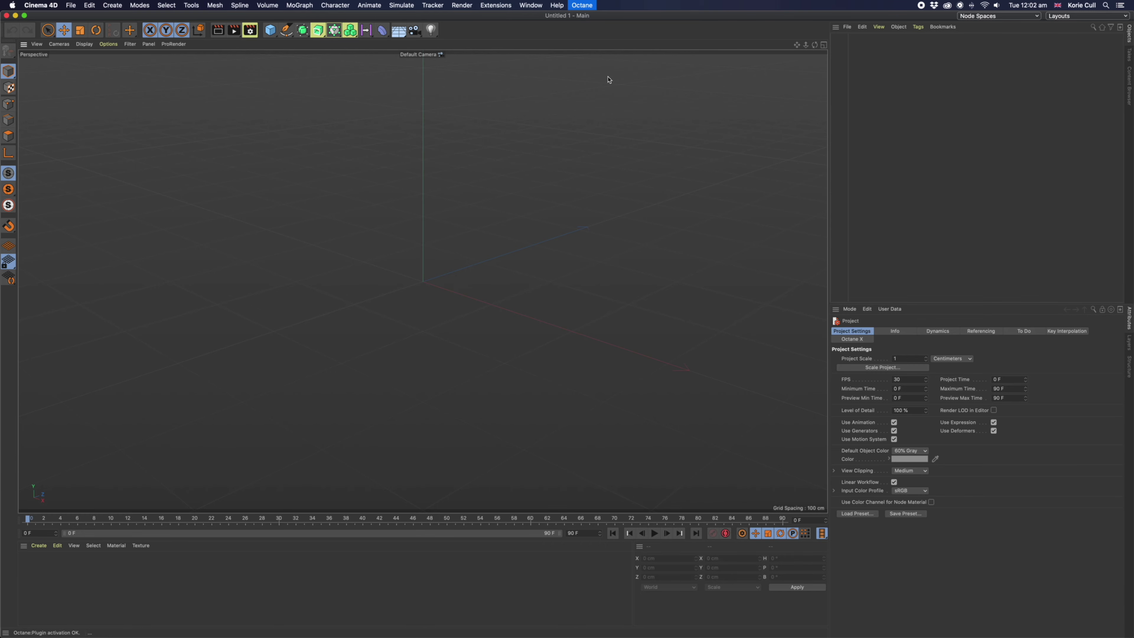
Step: Add a Cube under a Subdivision Surface and give it 20 segments on X, Y and Z
drag(537, 179, 599, 78)
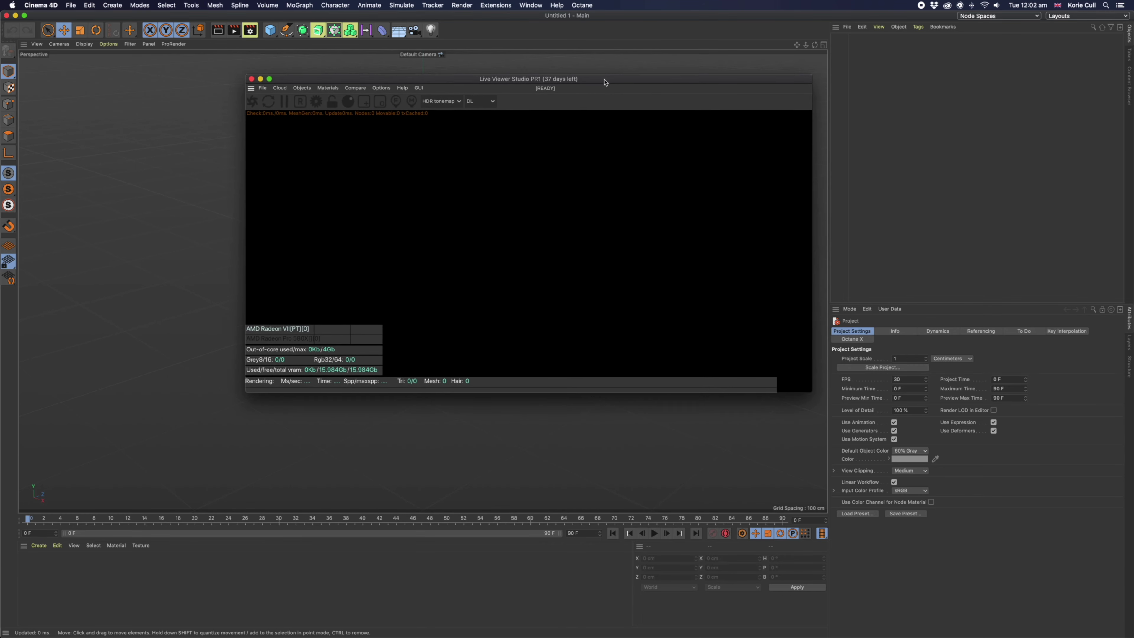
drag(270, 30, 290, 42)
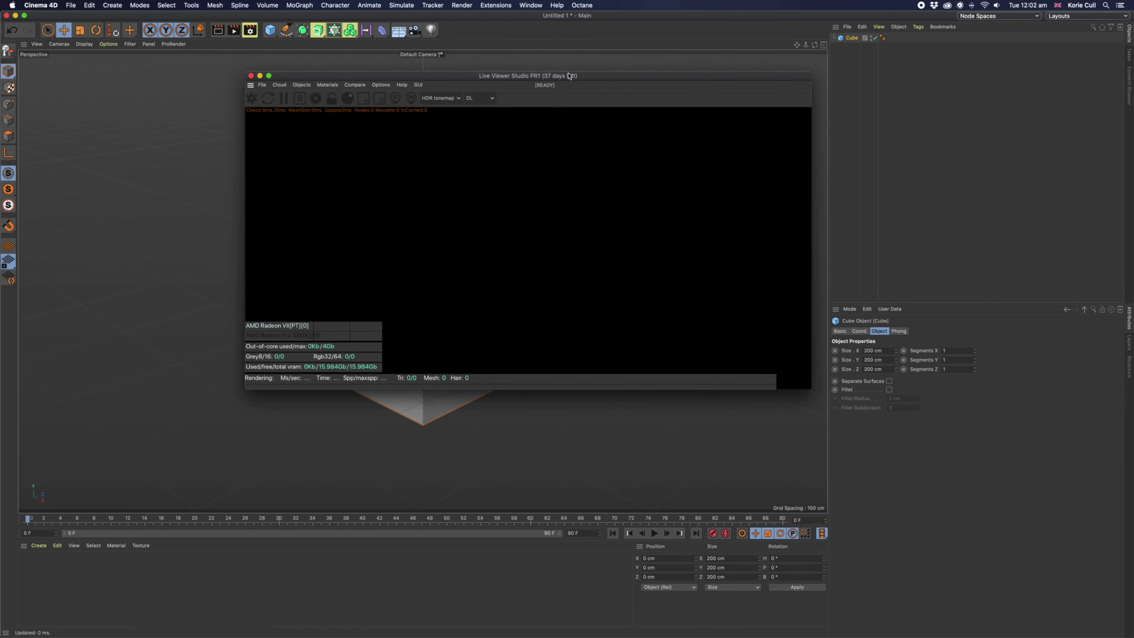
drag(566, 80, 731, 164)
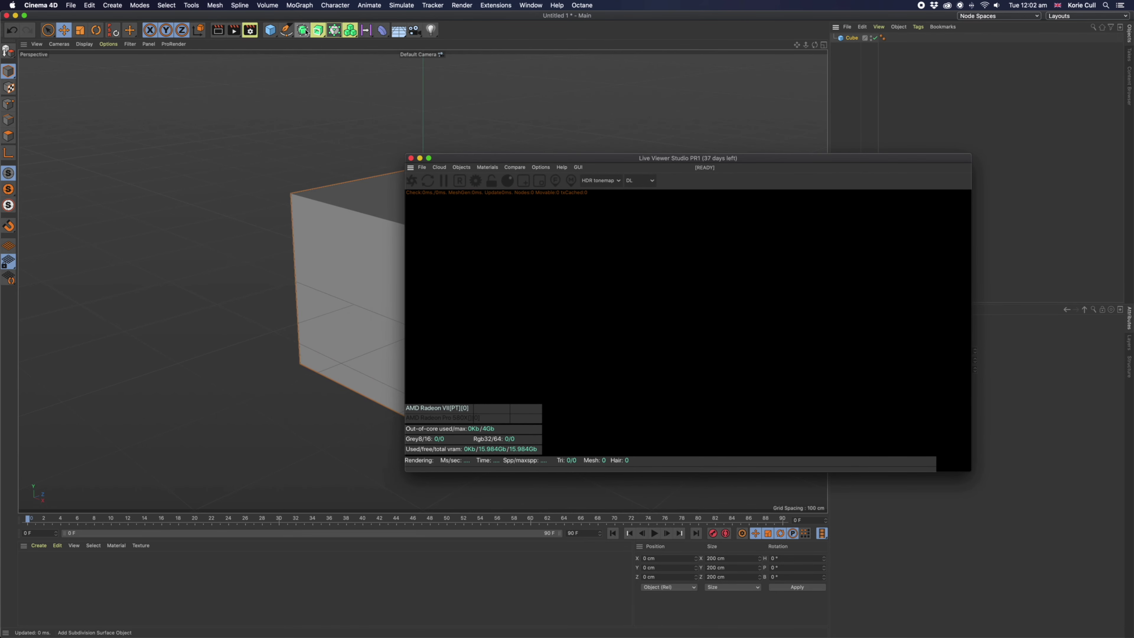
drag(318, 30, 357, 45)
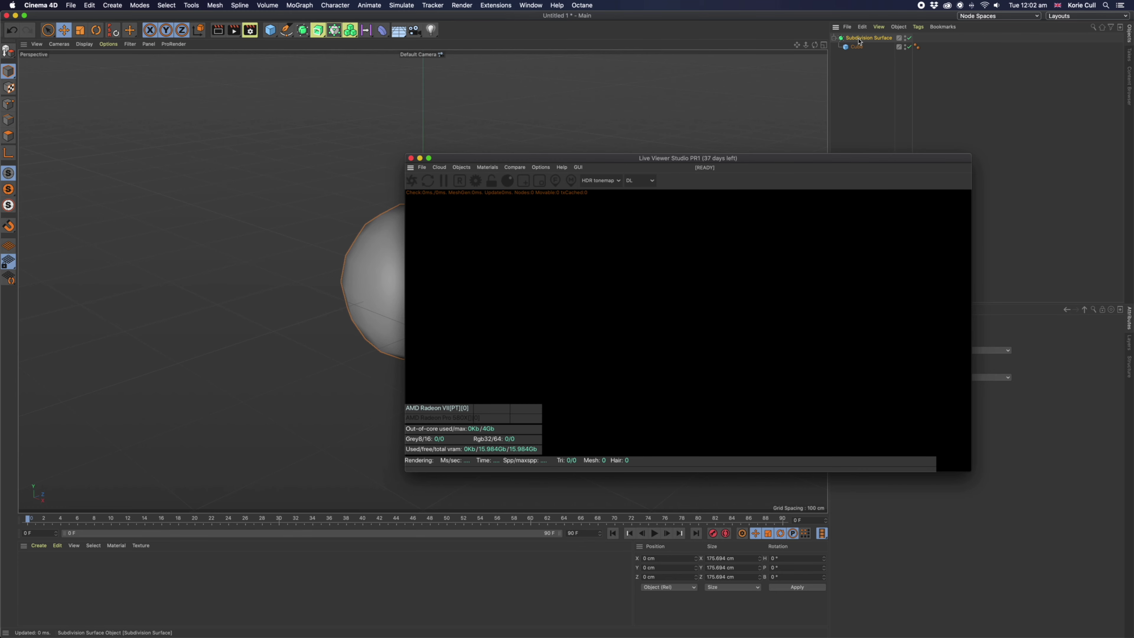
drag(834, 156, 594, 146)
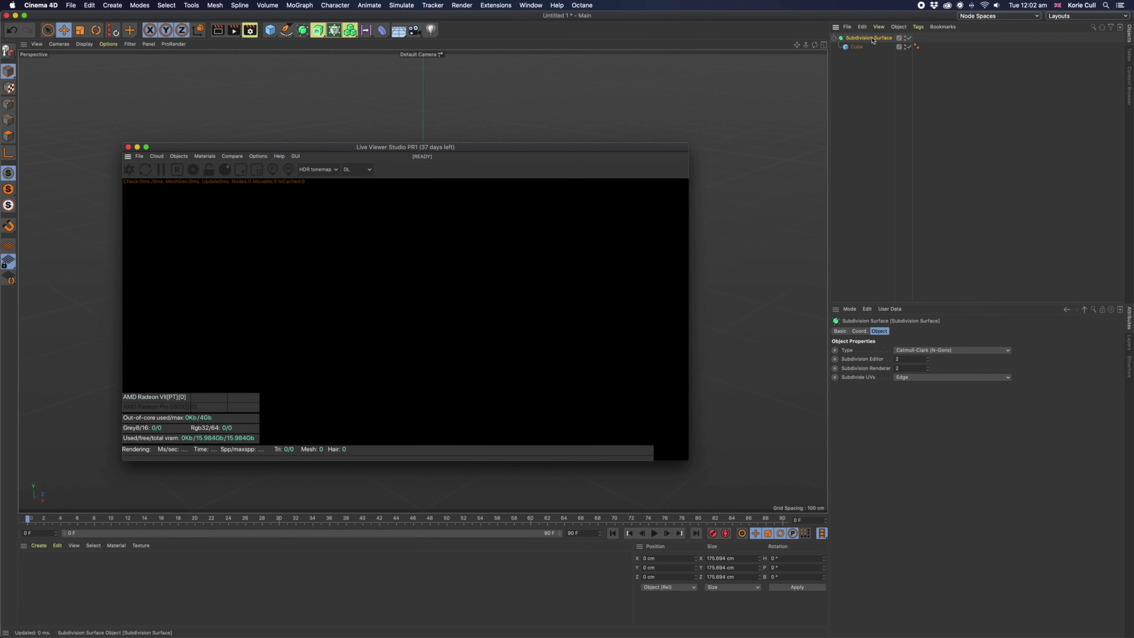
click(857, 46)
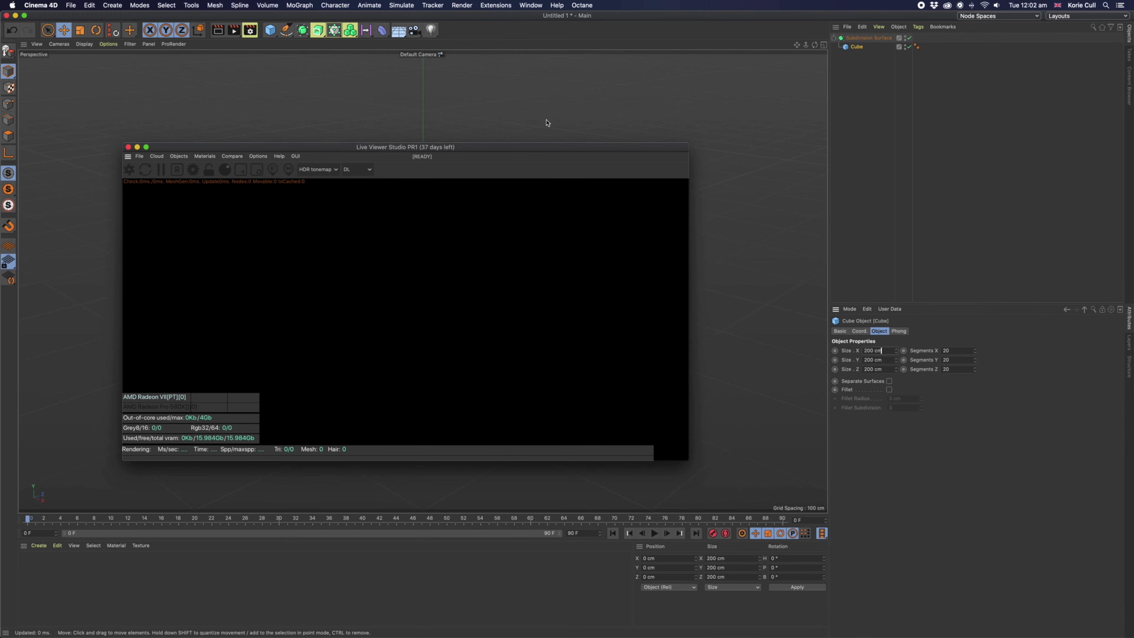
drag(544, 152, 905, 199)
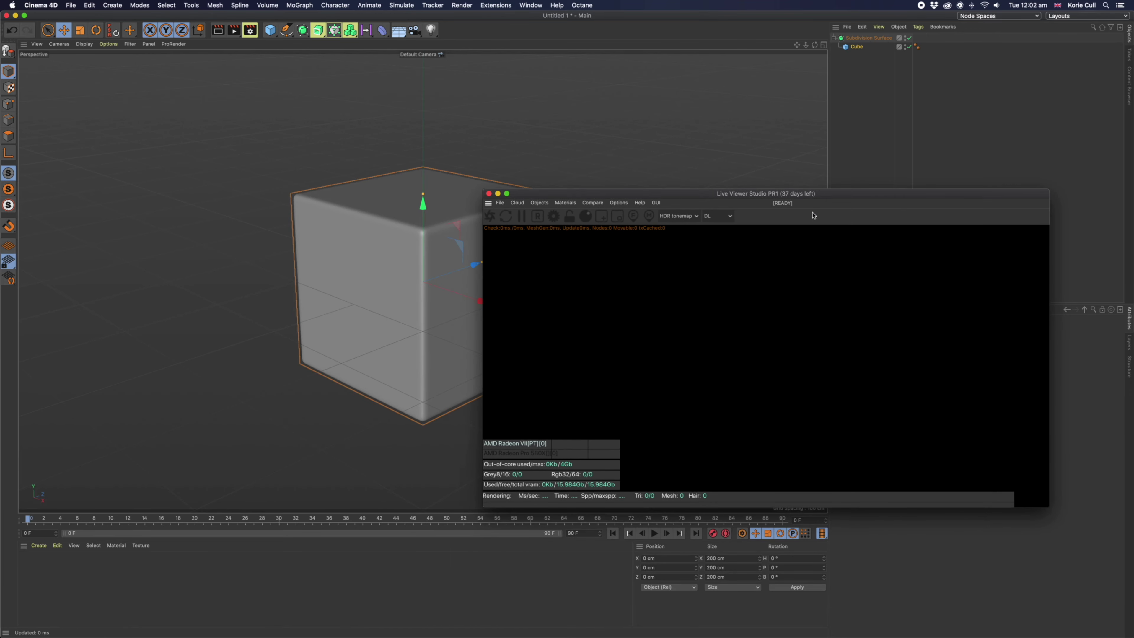
Step: Add an OctaneSky HDRI environment with an Environment Tag to the scene
click(556, 204)
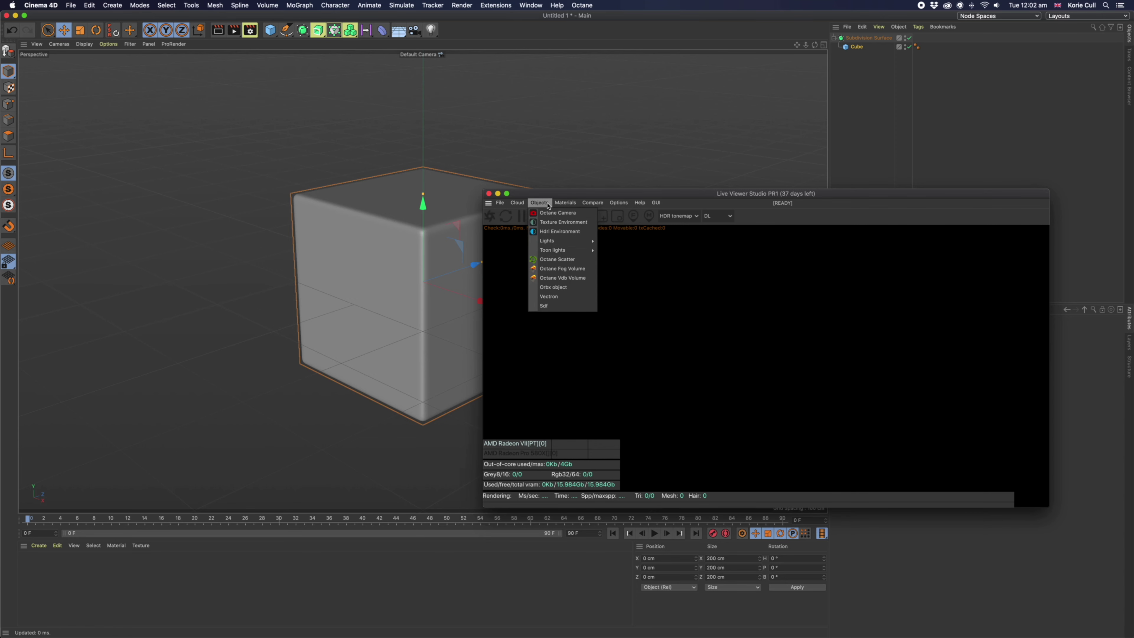
click(558, 231)
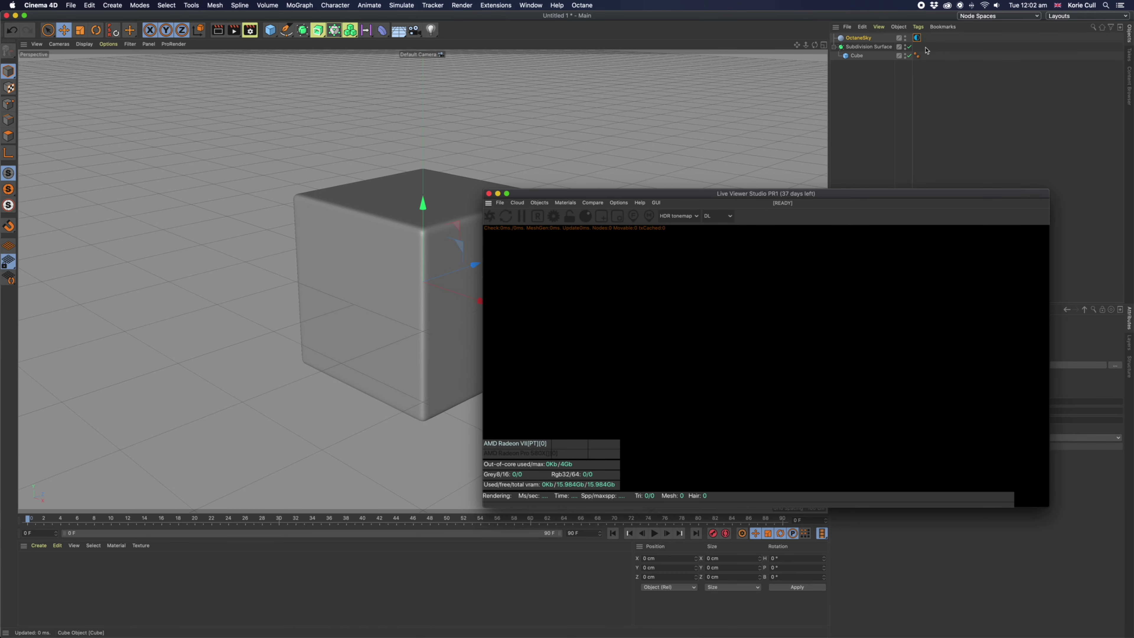
drag(920, 191, 641, 170)
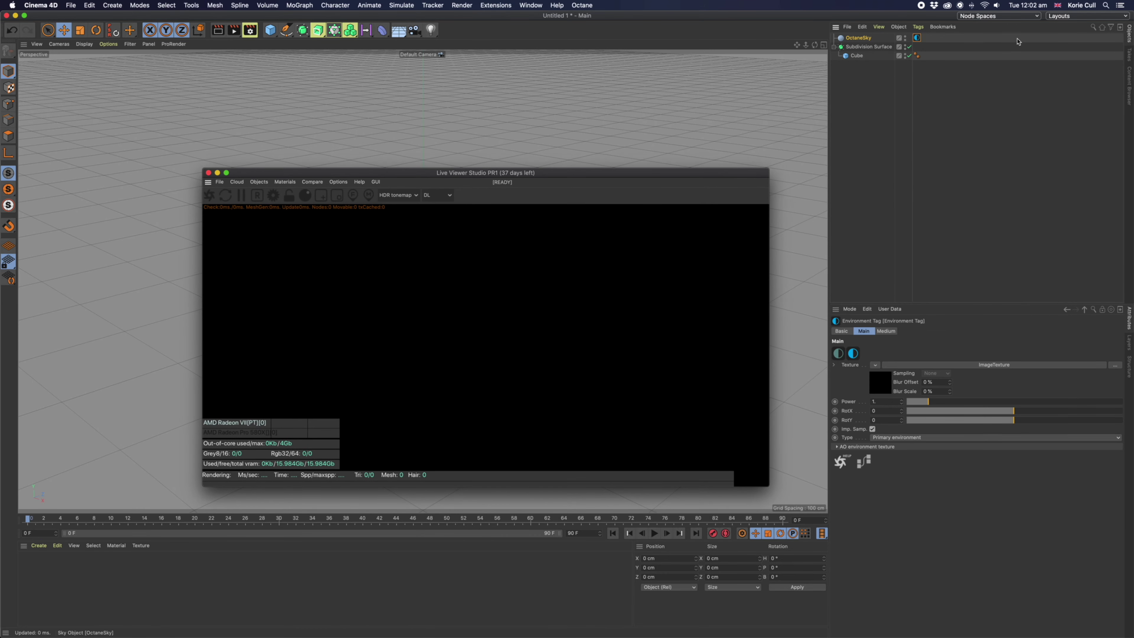
click(919, 38)
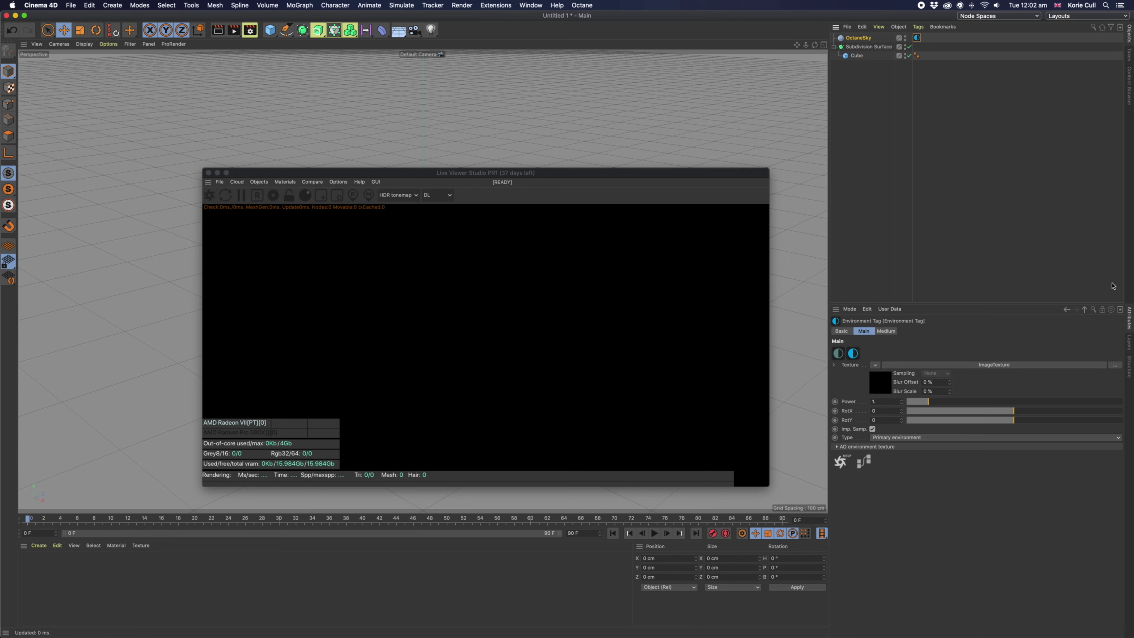
Step: Load tomoco_studio.exr from Resources/HDRI as the environment texture
click(875, 365)
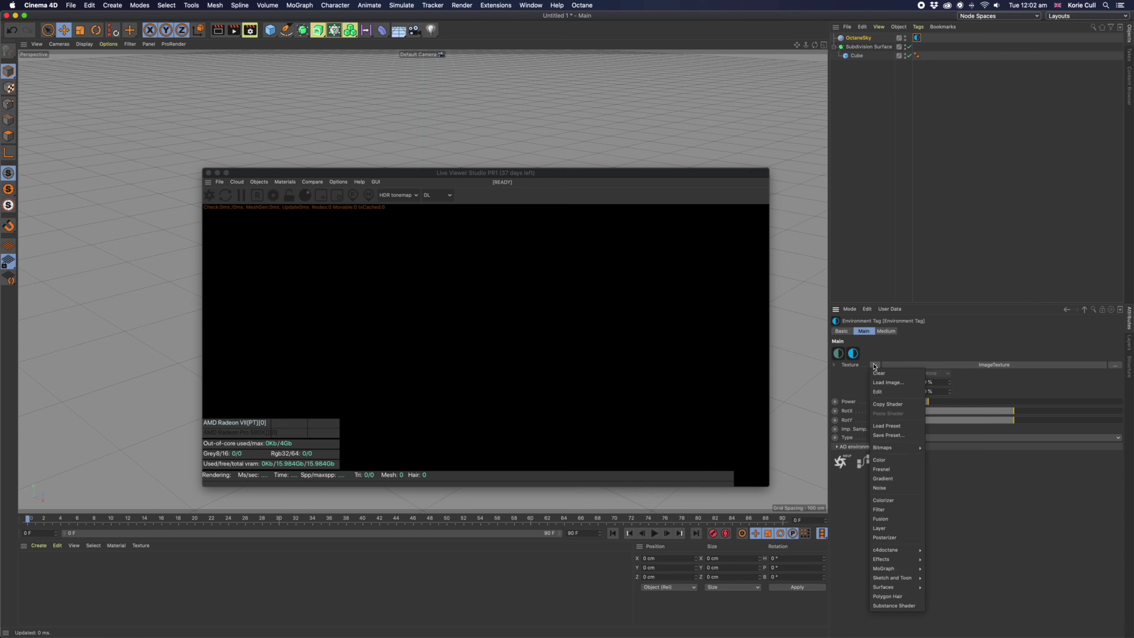
click(898, 383)
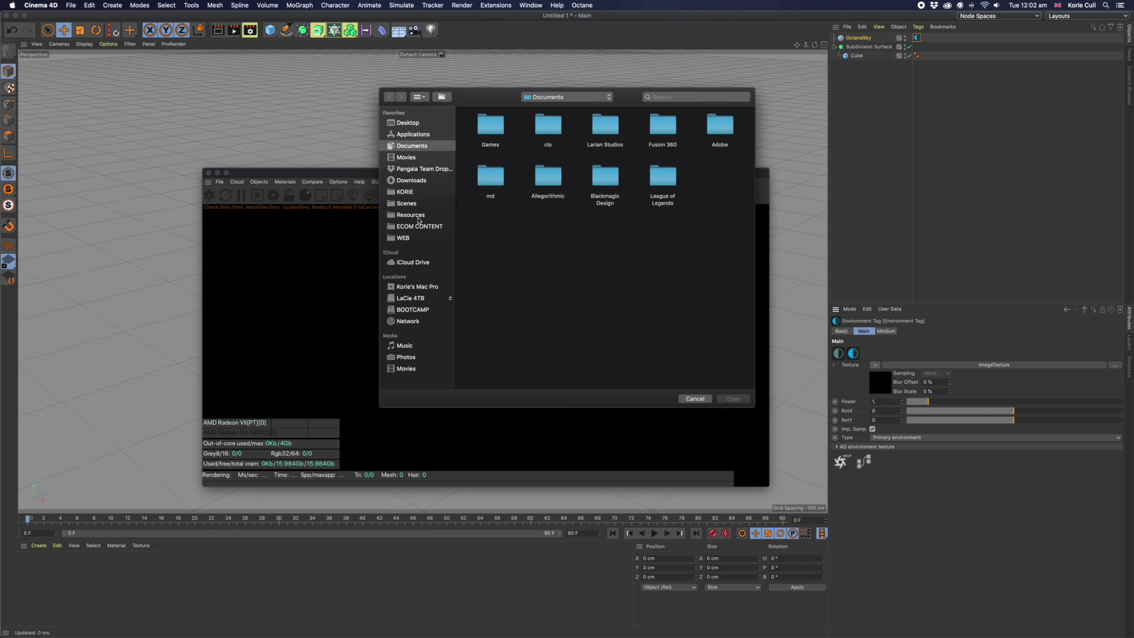
click(419, 218)
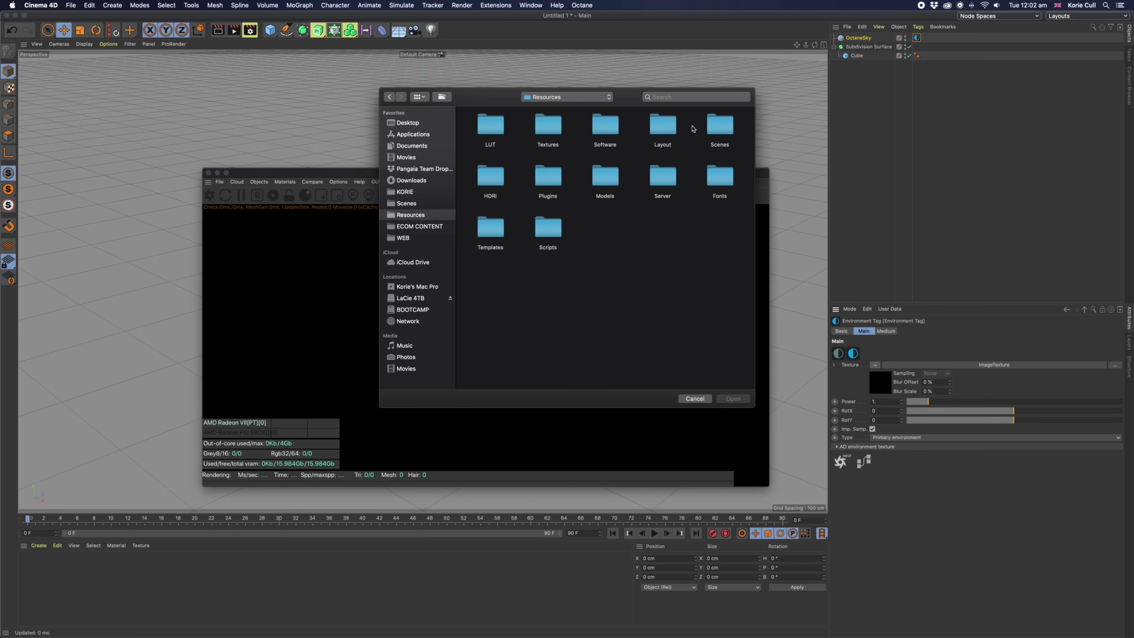
double_click(495, 180)
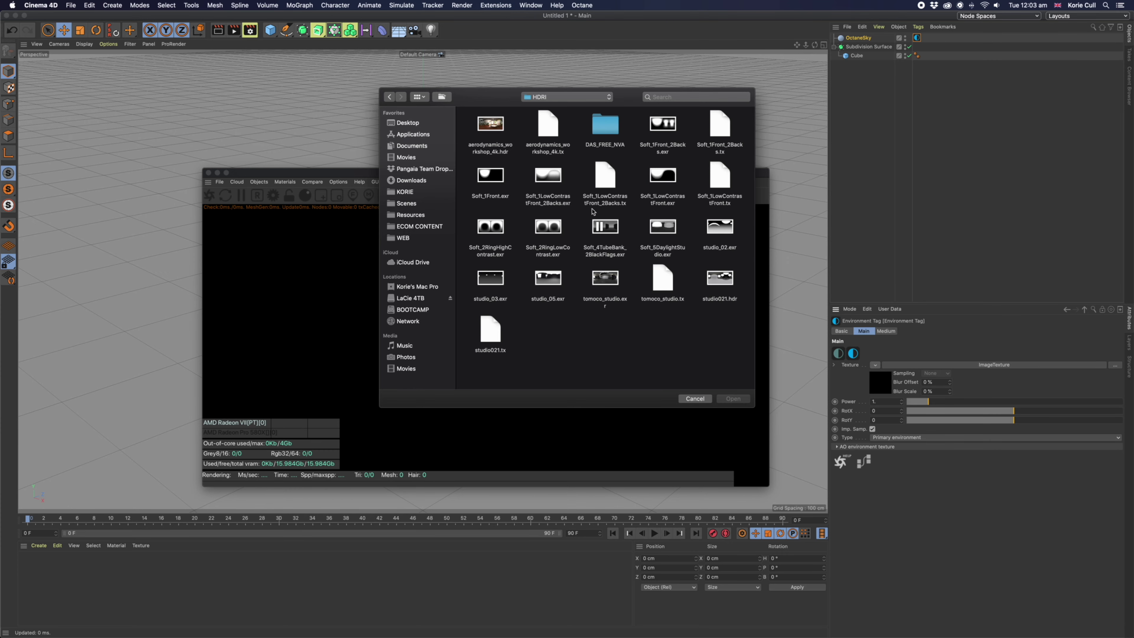
click(613, 282)
click(723, 398)
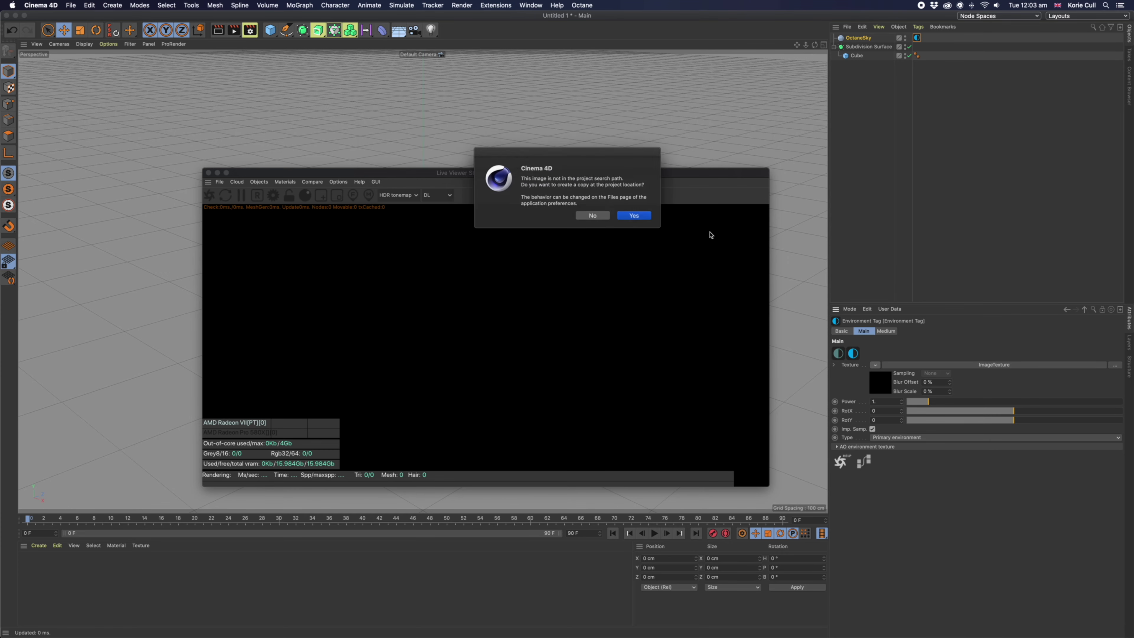
click(591, 216)
drag(626, 174, 934, 197)
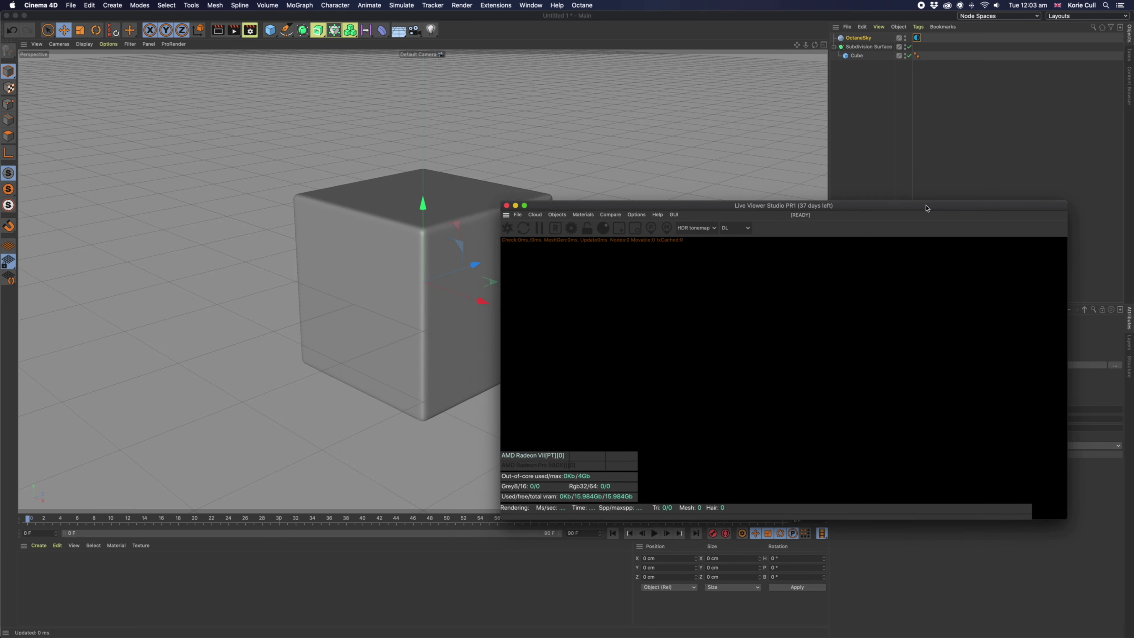
Step: Start the Octane live render, orbit around the cube, and toggle Subdivision Surface off and on
click(518, 219)
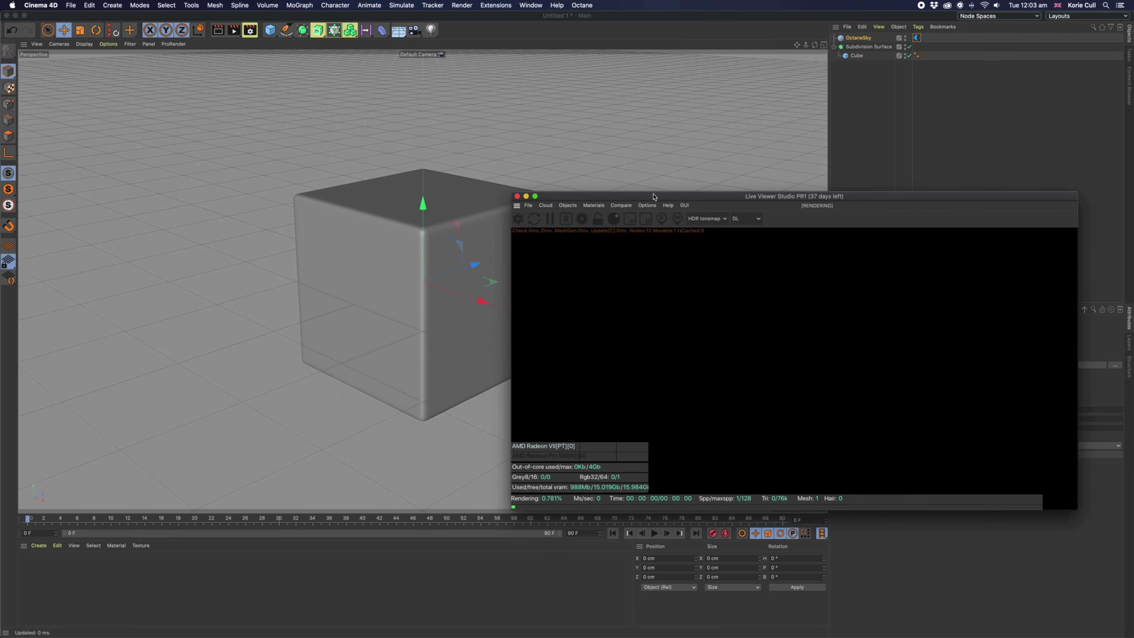
drag(654, 197, 631, 161)
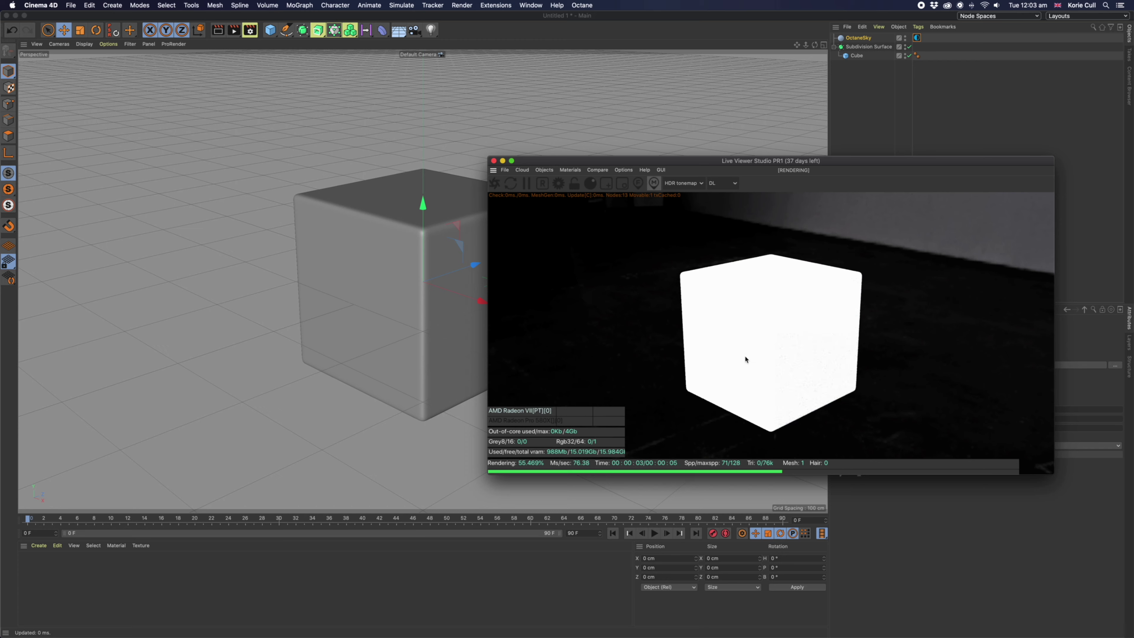
right_click(729, 354)
click(797, 357)
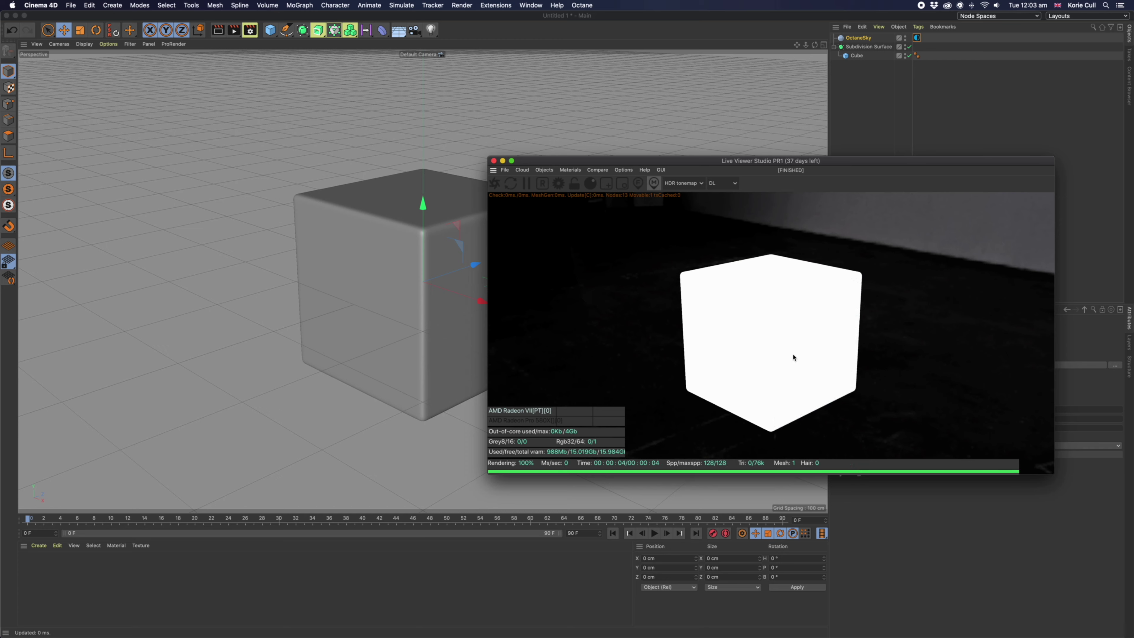
mouse_move(796, 345)
mouse_down()
mouse_move(835, 342)
mouse_move(777, 321)
mouse_move(716, 321)
mouse_move(740, 358)
mouse_move(761, 364)
mouse_move(759, 354)
mouse_move(759, 375)
mouse_move(814, 357)
mouse_move(786, 340)
mouse_up()
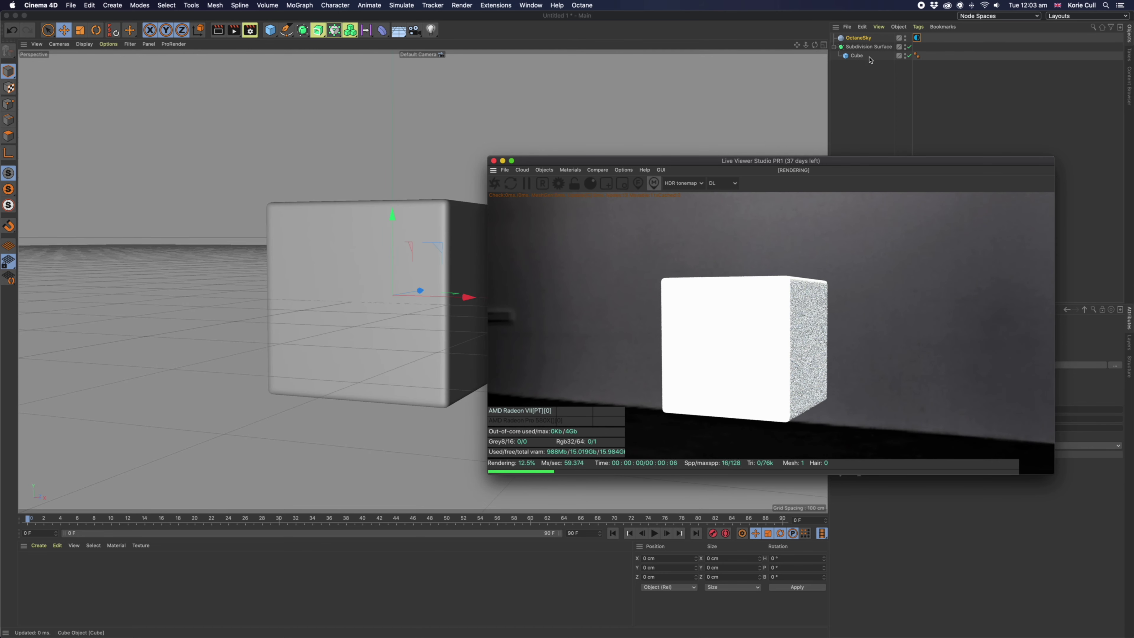
click(909, 47)
click(753, 381)
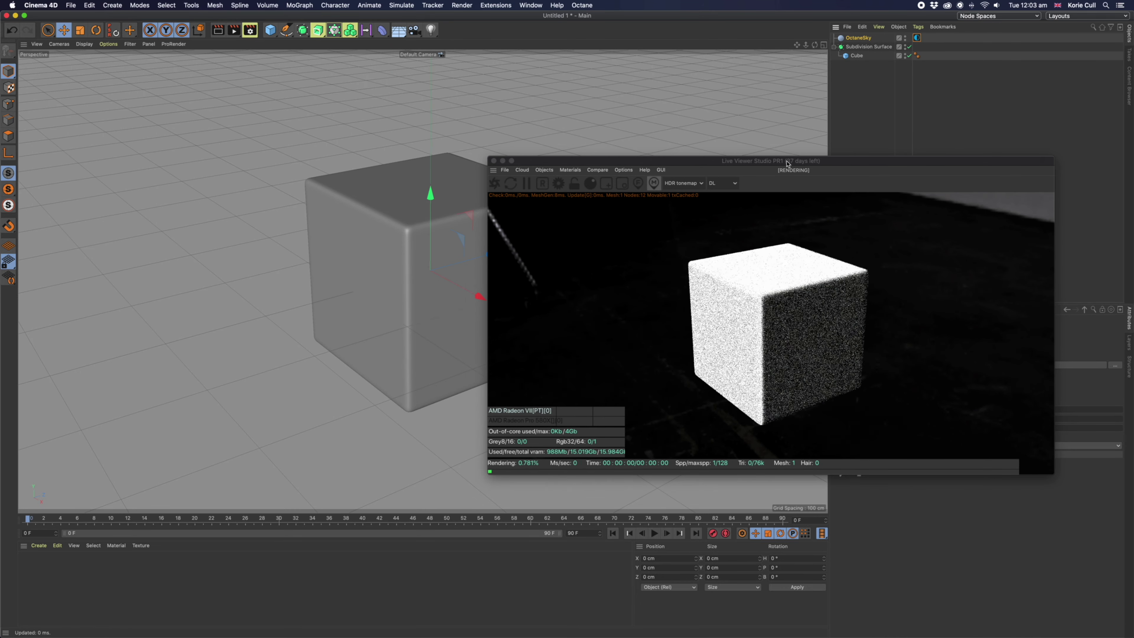
Step: Switch the Live Viewer kernel from DL to PT path tracing, keeping the HDR tonemap
drag(789, 161, 768, 143)
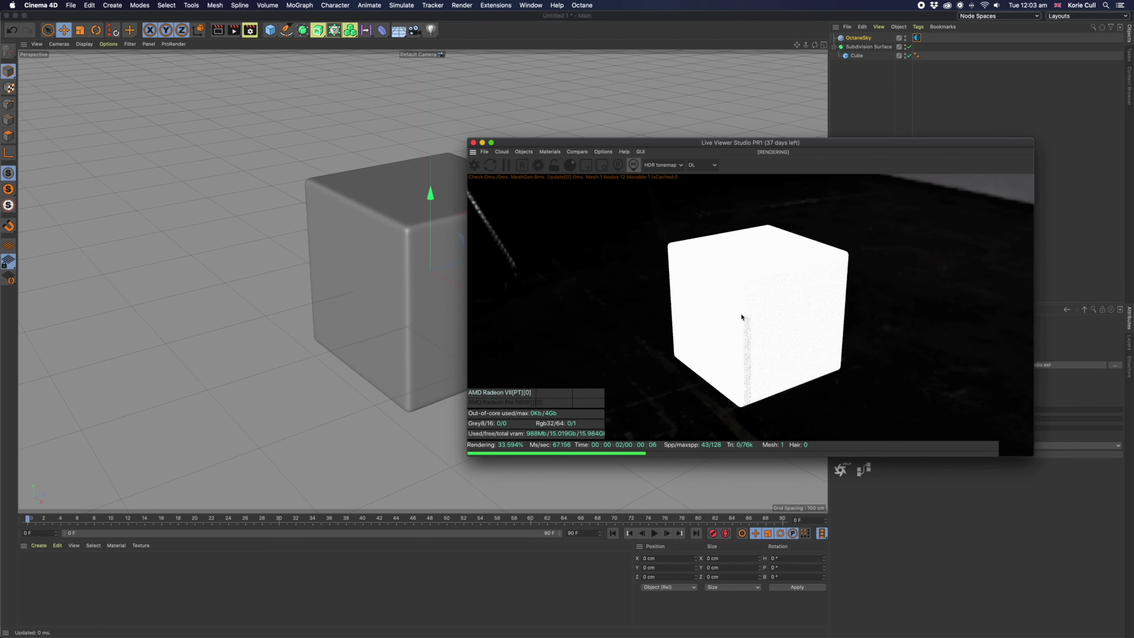
click(712, 166)
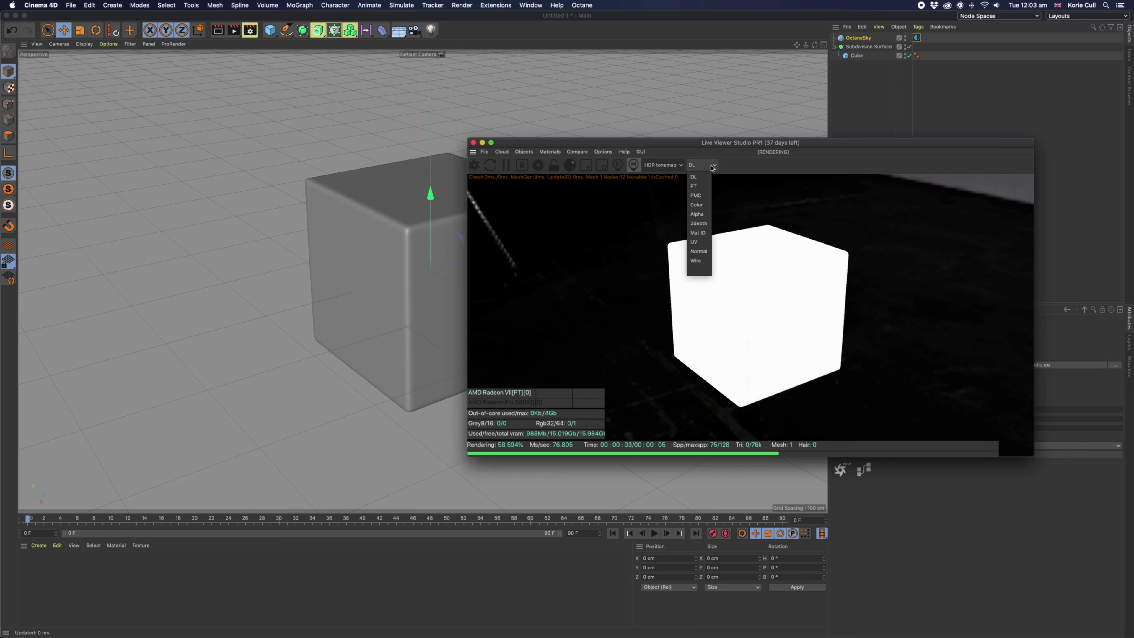
click(698, 187)
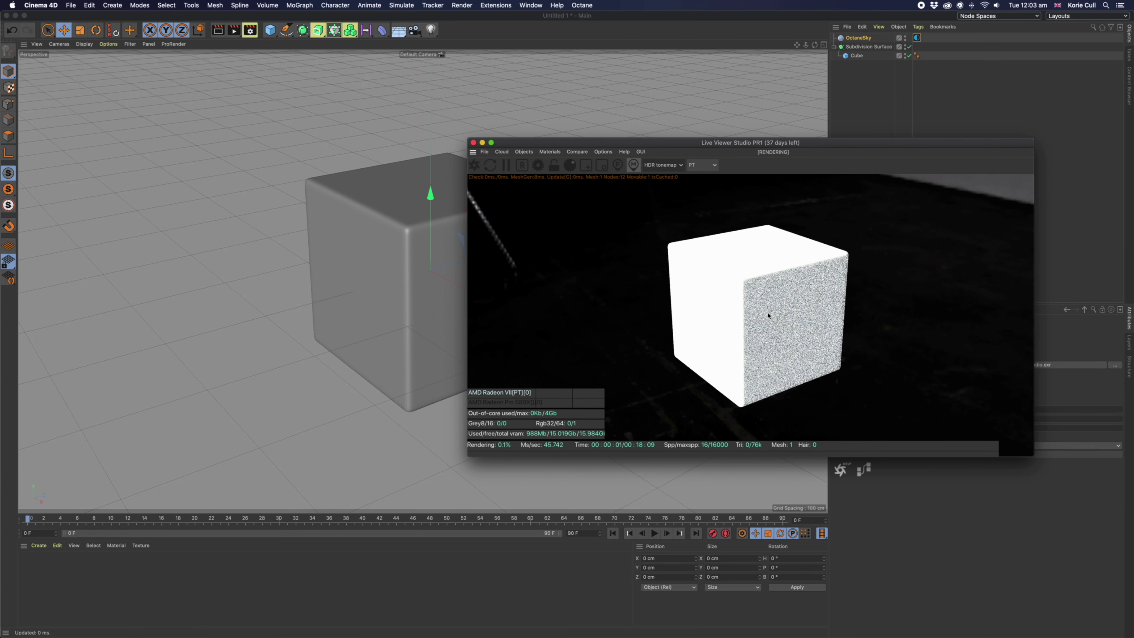
mouse_move(729, 345)
mouse_down()
mouse_move(695, 314)
mouse_move(764, 345)
mouse_up()
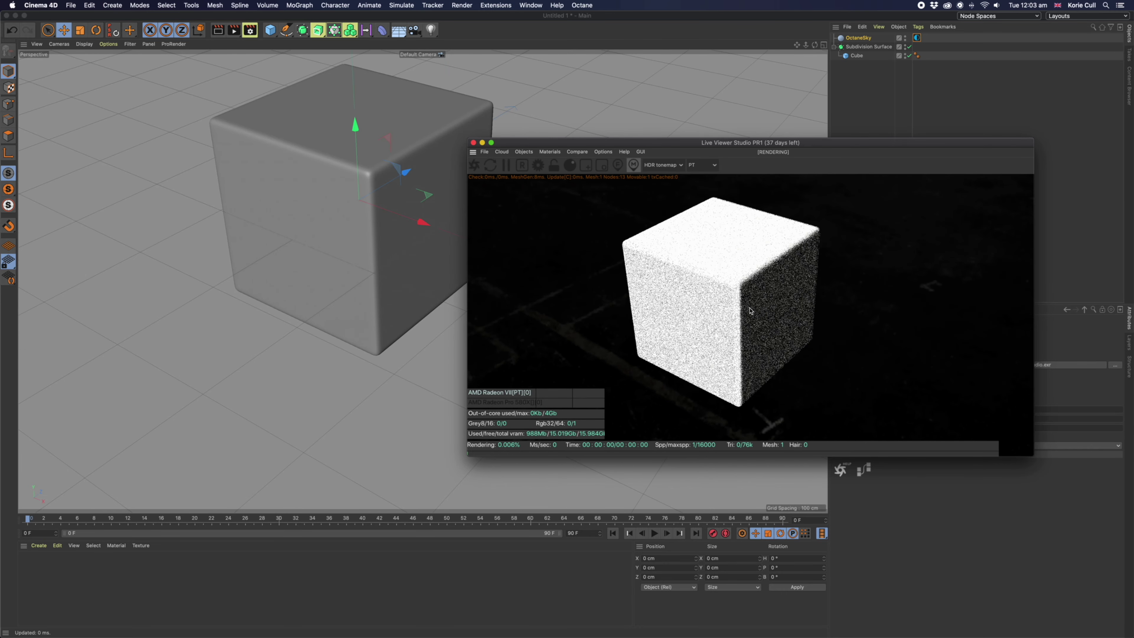
click(679, 165)
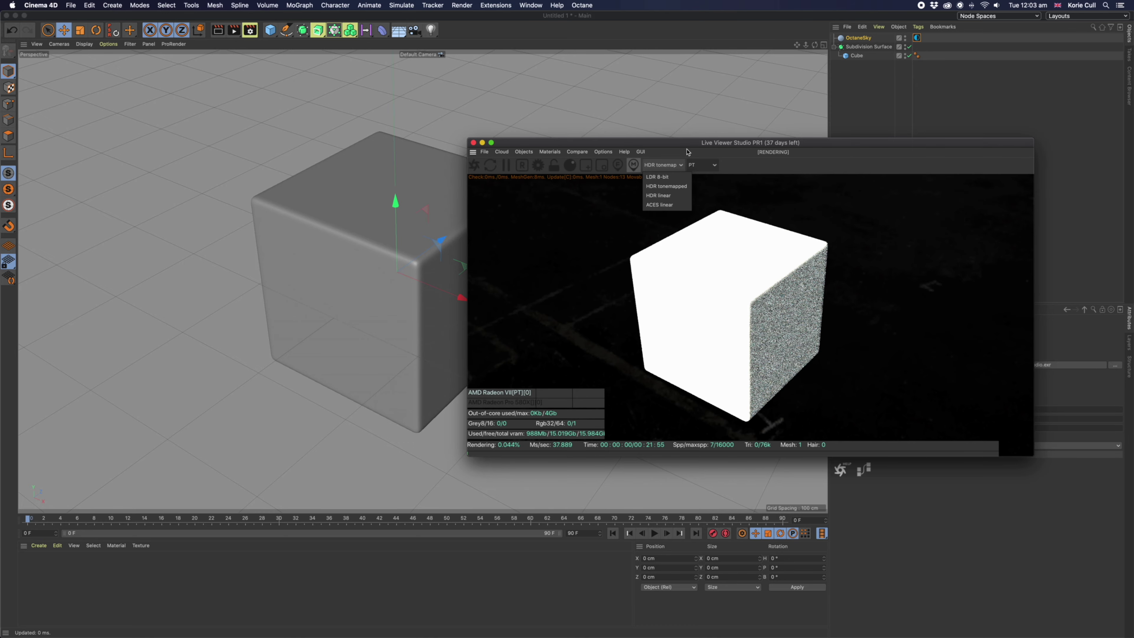
click(687, 152)
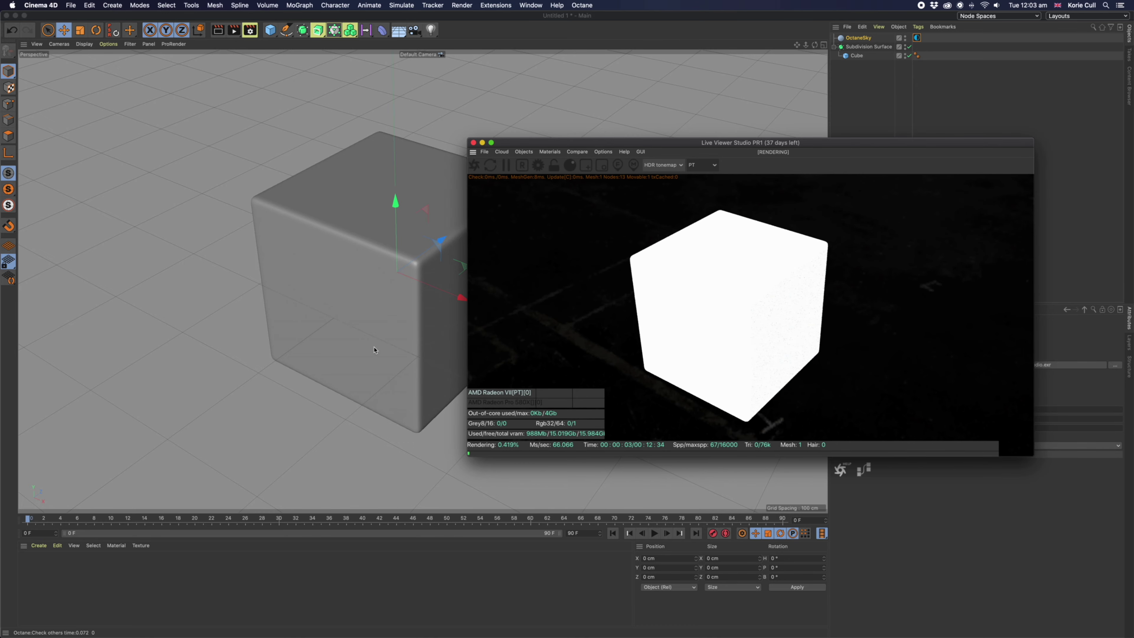
Step: Orbit around the cube and dock the Live Viewer into the main layout
mouse_move(456, 308)
alt+mouse_down()
mouse_move(442, 269)
mouse_move(422, 319)
mouse_move(478, 304)
mouse_move(451, 313)
alt+mouse_up()
drag(651, 133, 396, 108)
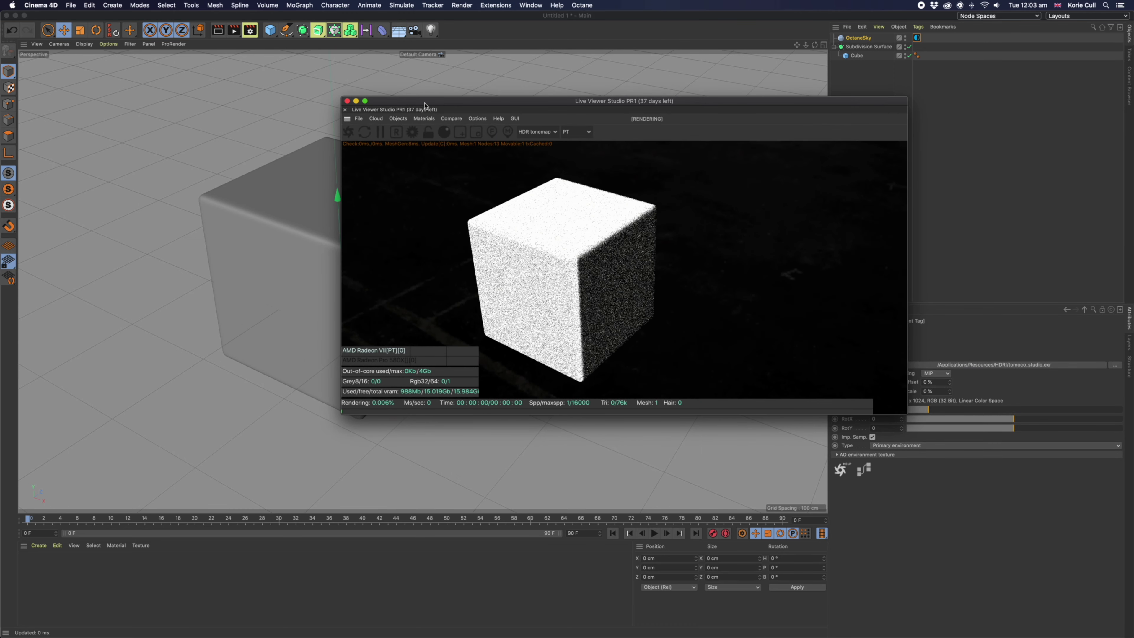
mouse_move(346, 110)
mouse_down()
mouse_move(757, 233)
mouse_move(837, 313)
mouse_move(628, 340)
mouse_up()
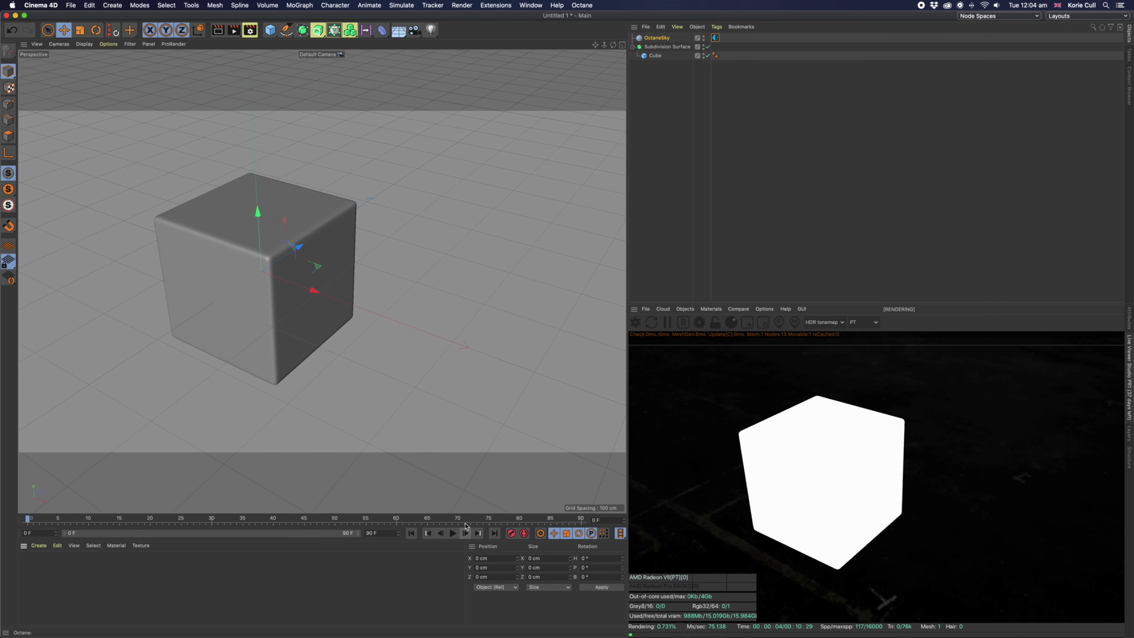
Step: Shrink the viewport, dock Attributes beside Coordinates, and enlarge the Live Viewer
drag(465, 526, 464, 457)
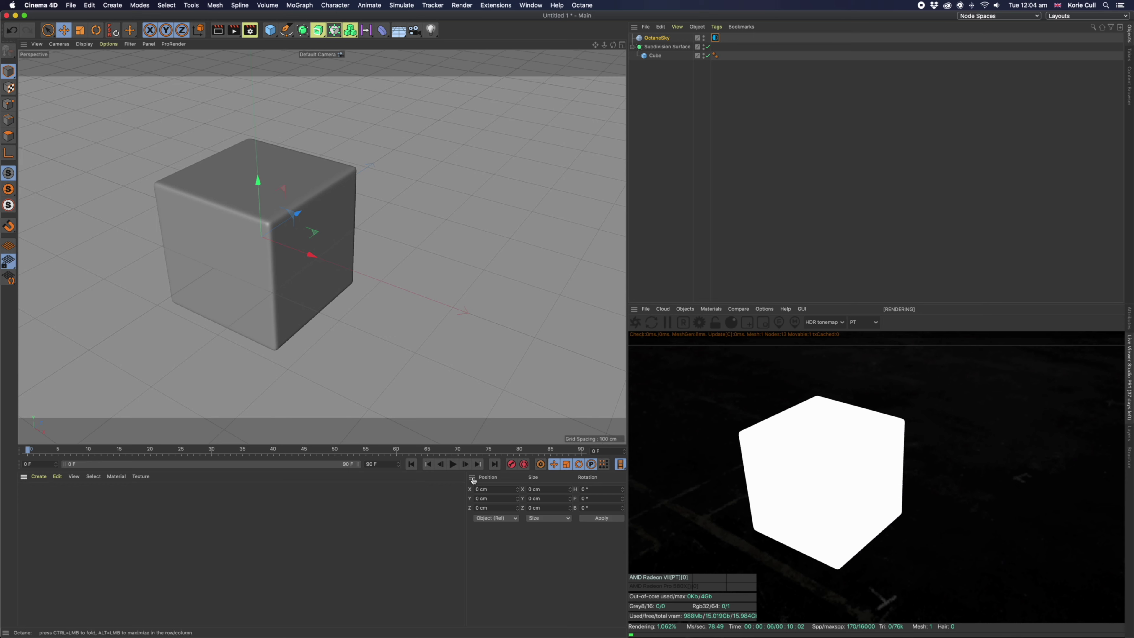
drag(473, 480, 931, 229)
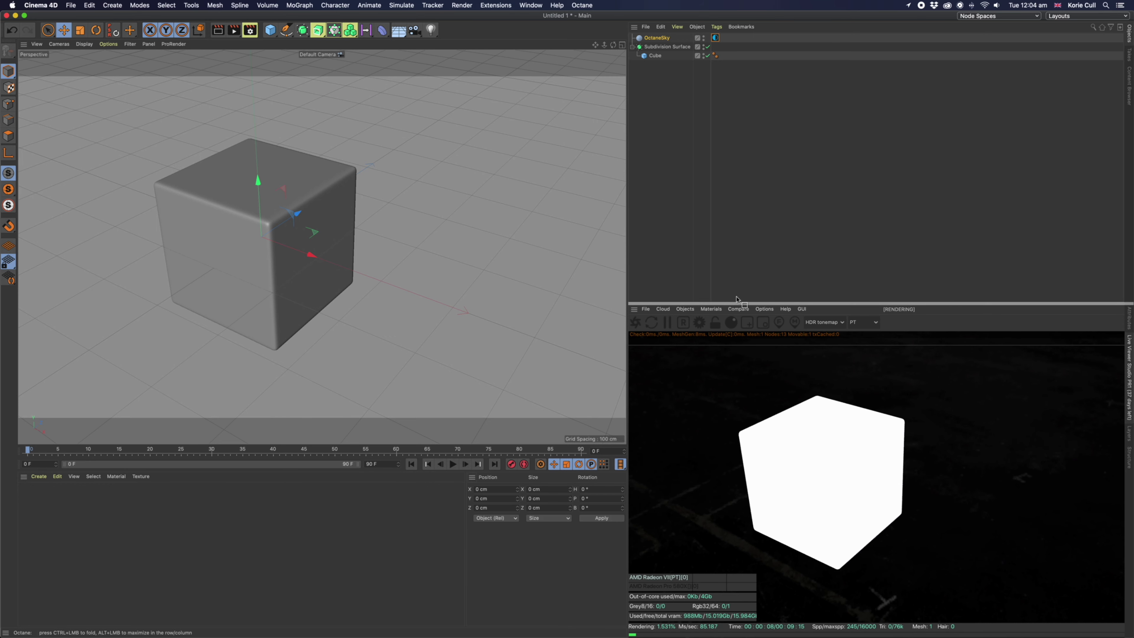
drag(754, 233, 1112, 240)
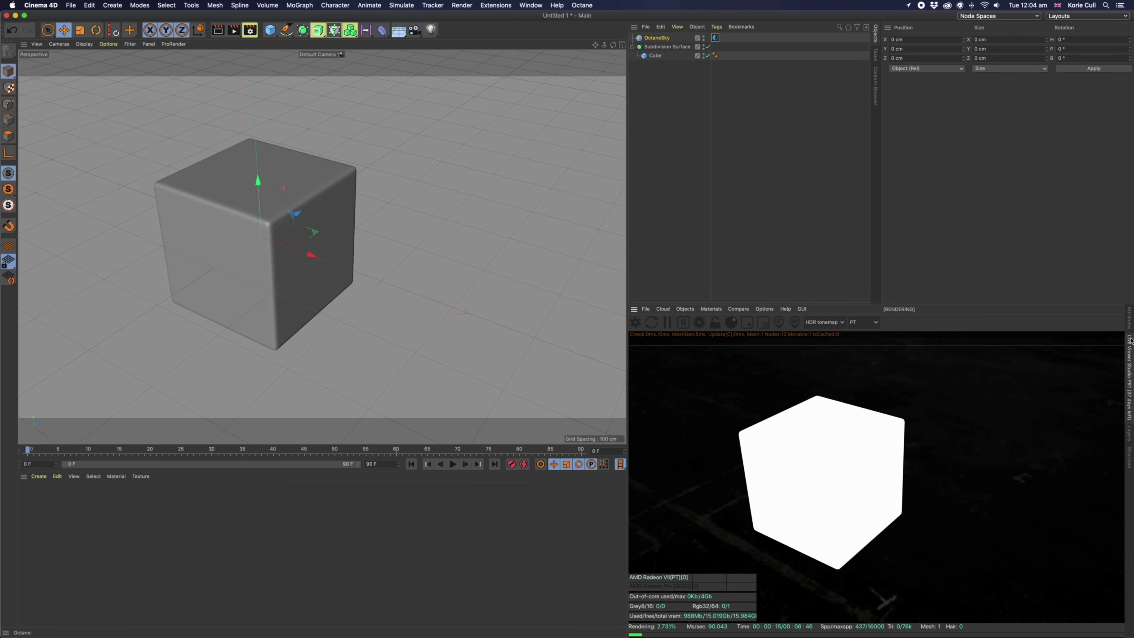
click(1129, 319)
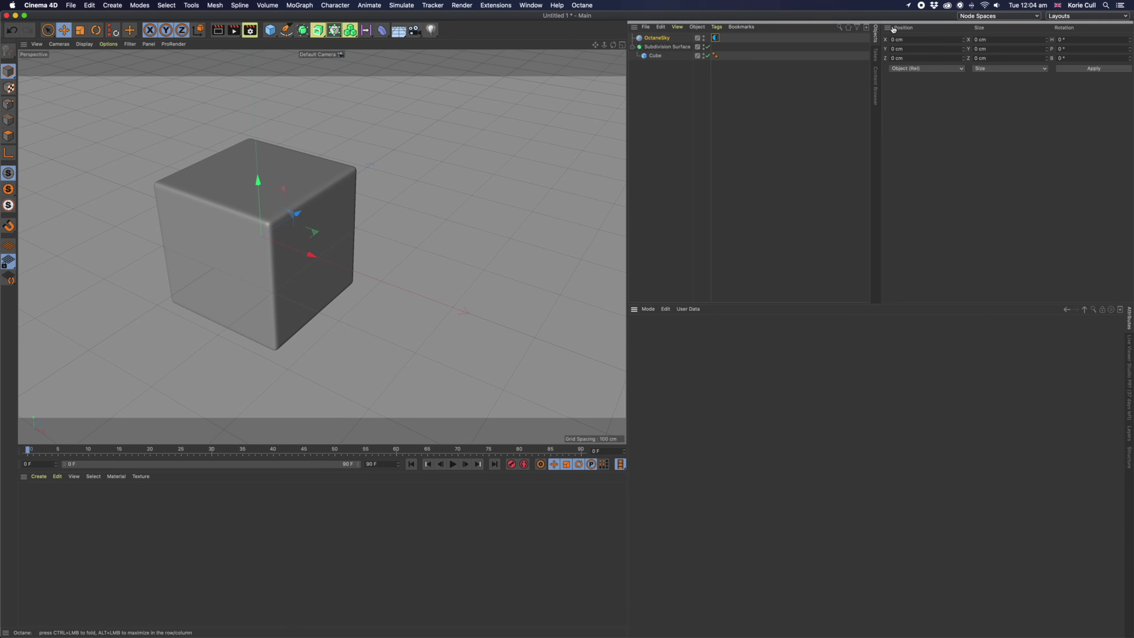
drag(632, 310, 925, 42)
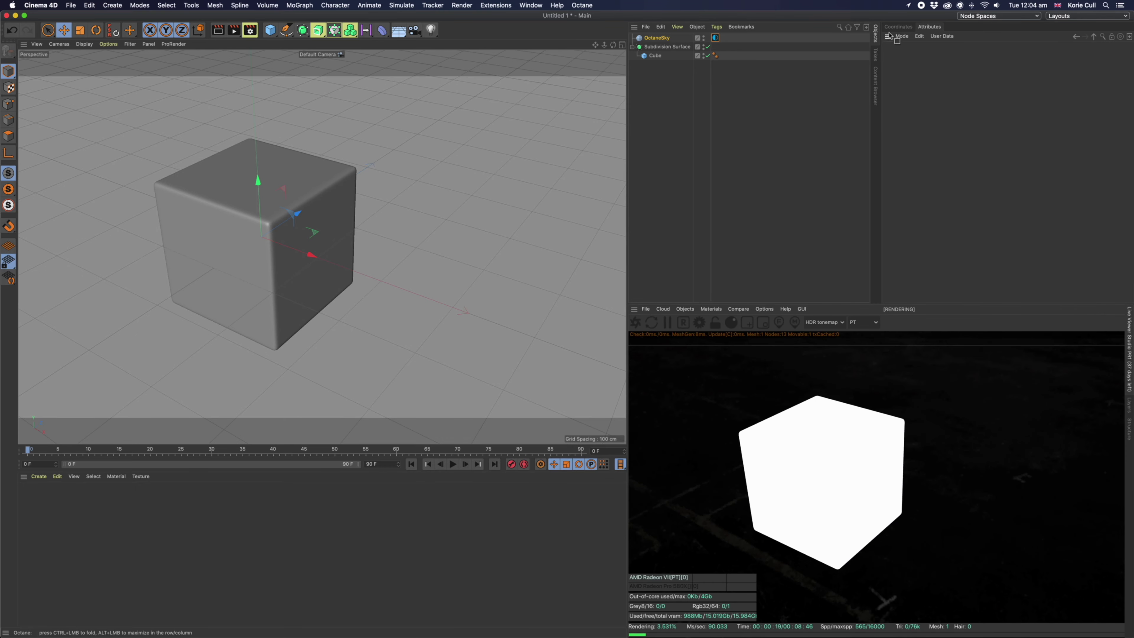
click(660, 39)
drag(840, 303, 844, 283)
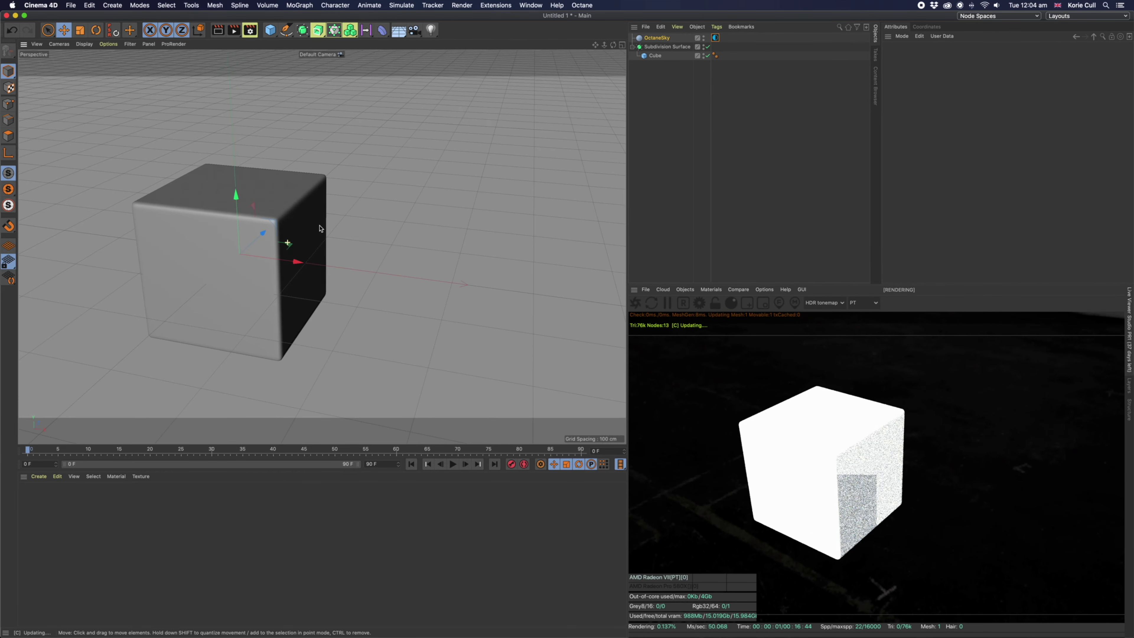
Step: Lower the Power on the OctaneSky Environment Tag to dim the HDRI
mouse_move(268, 250)
alt+mouse_down()
mouse_move(336, 201)
mouse_move(446, 245)
alt+mouse_up()
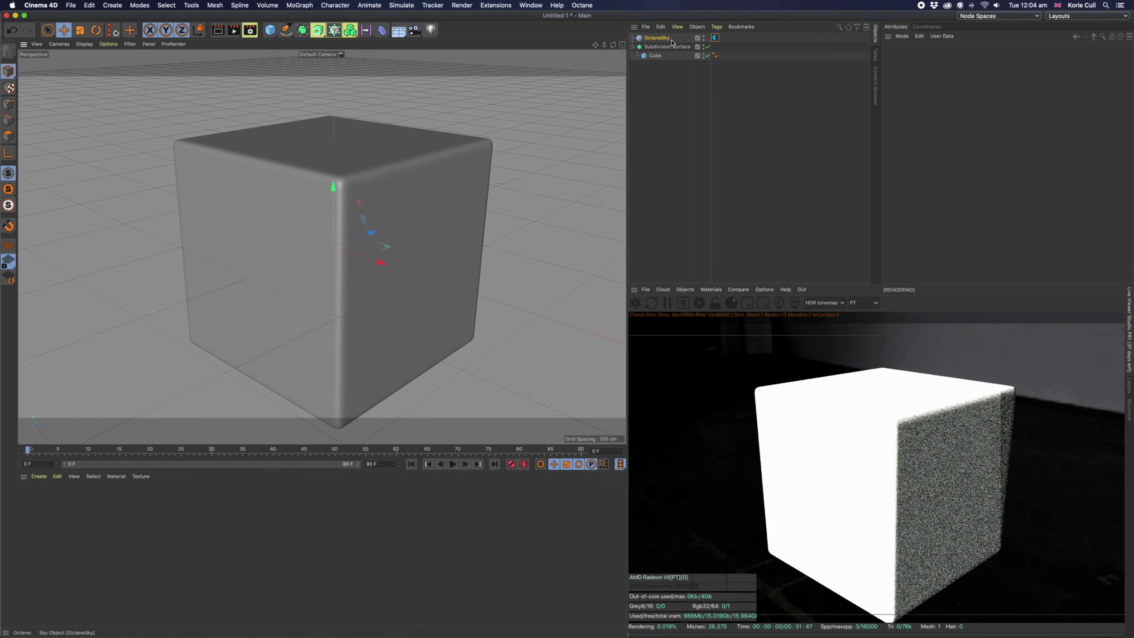
click(715, 38)
click(925, 137)
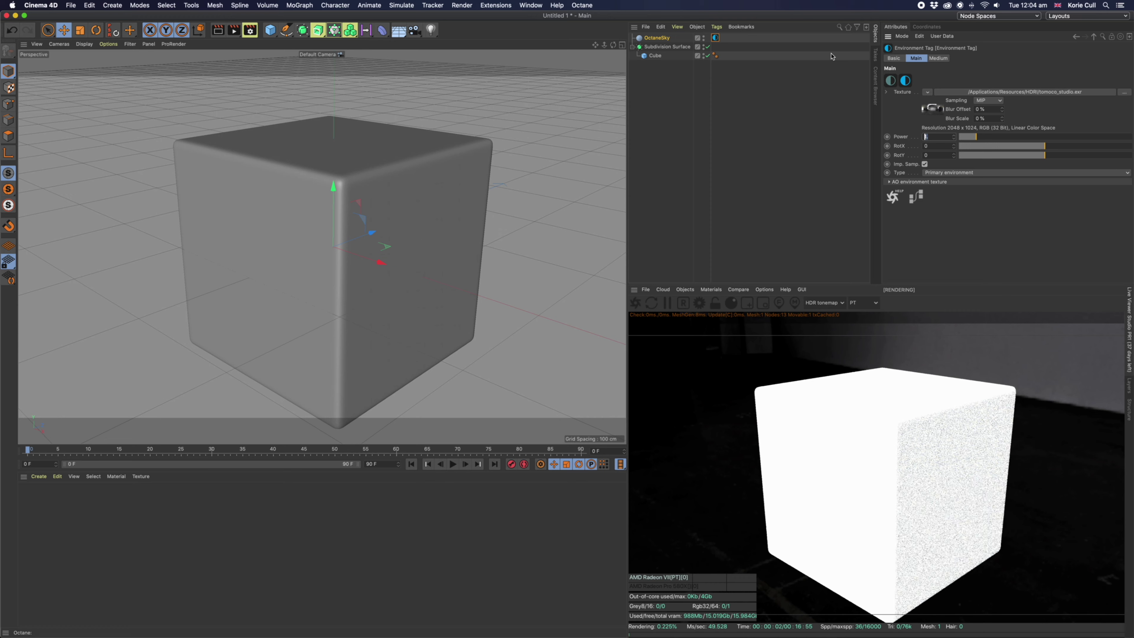
text(.2)
key(Return)
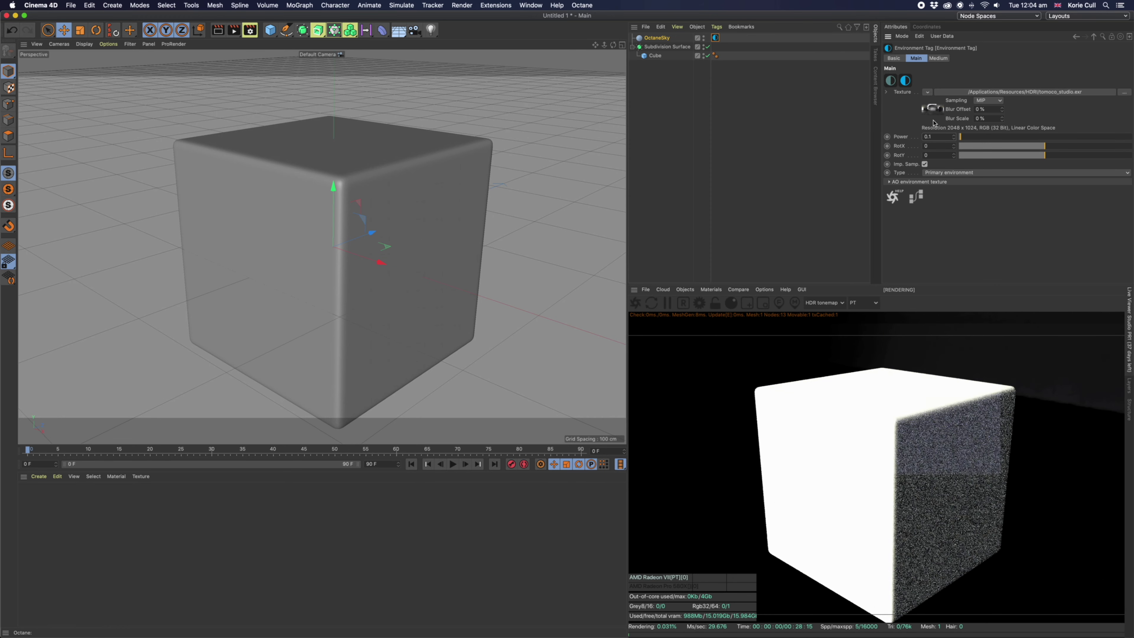
Step: Set the environment Power to 0.05
click(939, 136)
key(BackSpace)
text(0)
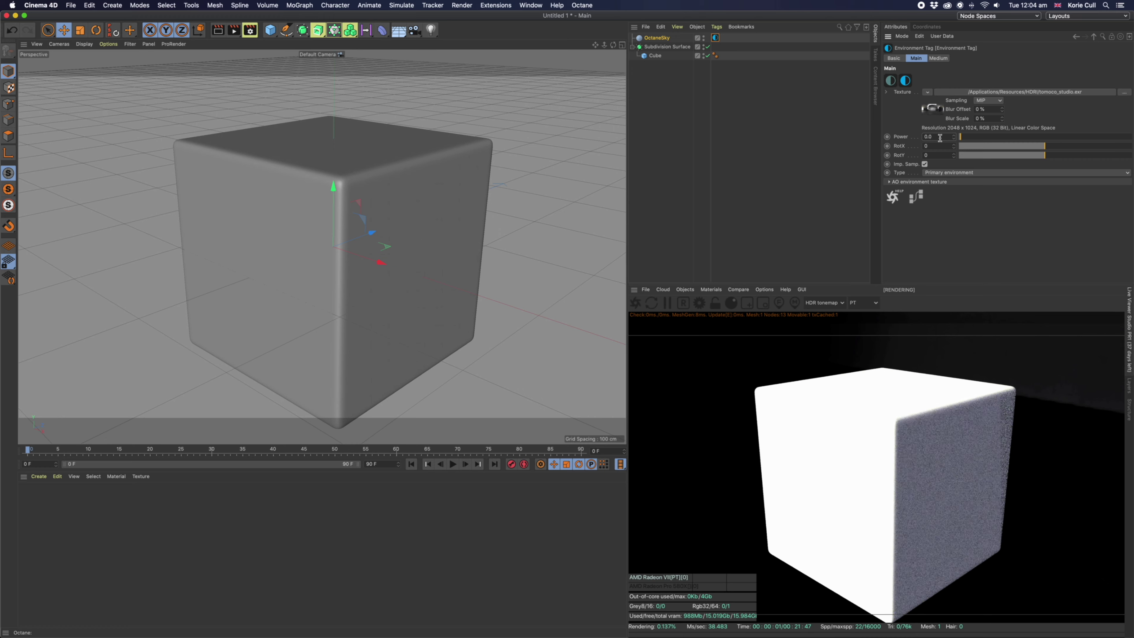
text(5)
key(Return)
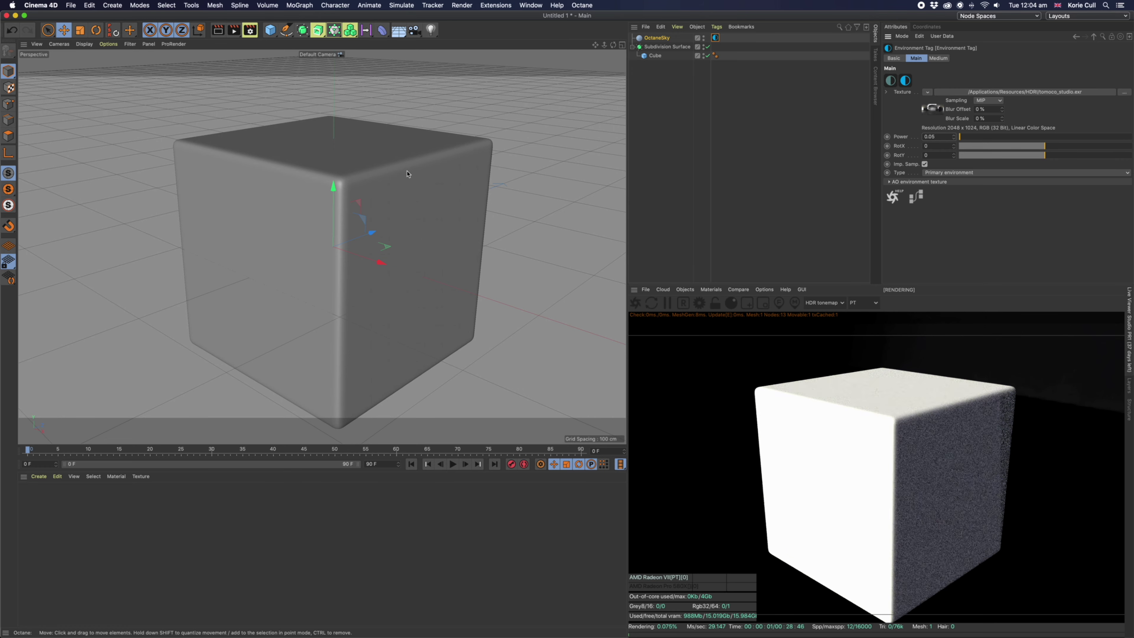
Step: Swap the environment HDRI to Soft_1LowContrastFront_2Backs.exr and orbit to view the greyer cube
click(1117, 91)
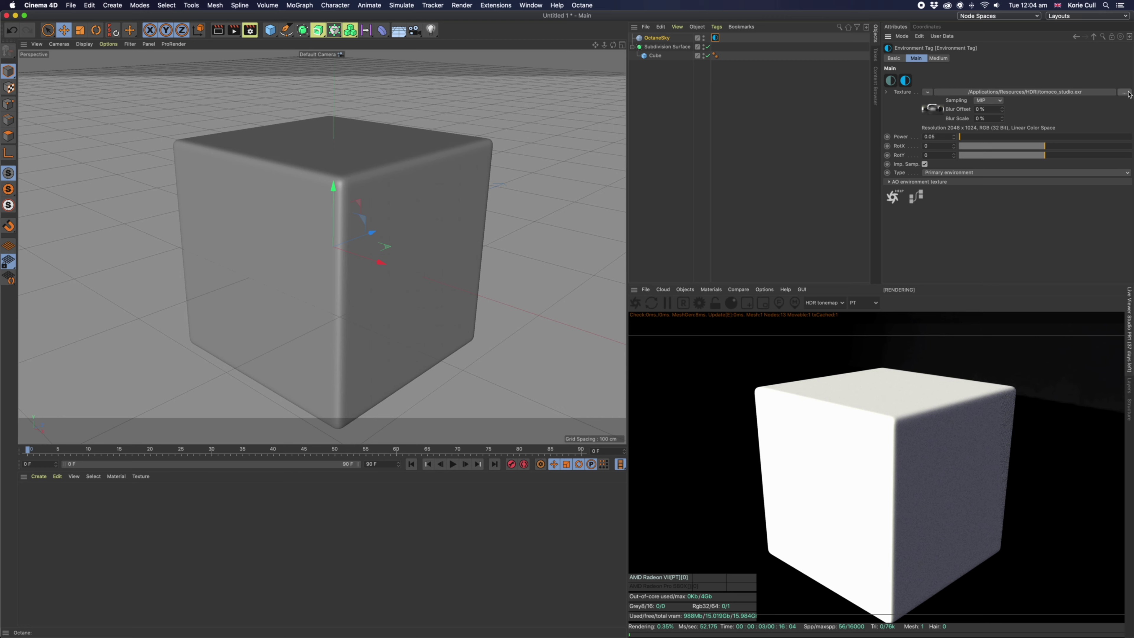
click(548, 178)
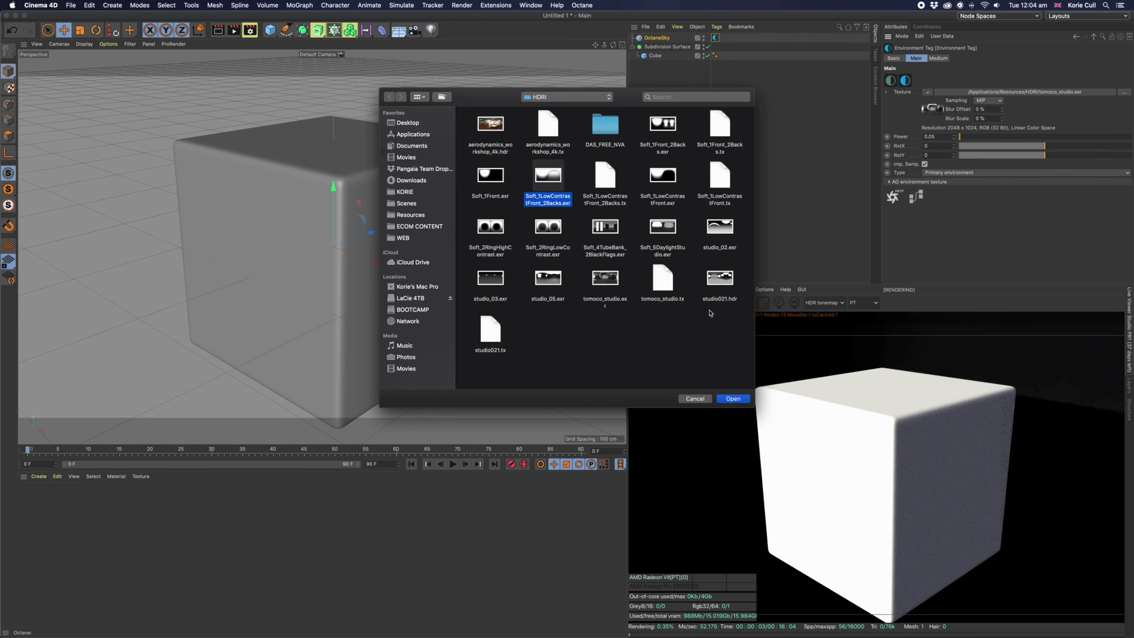
click(745, 399)
click(593, 217)
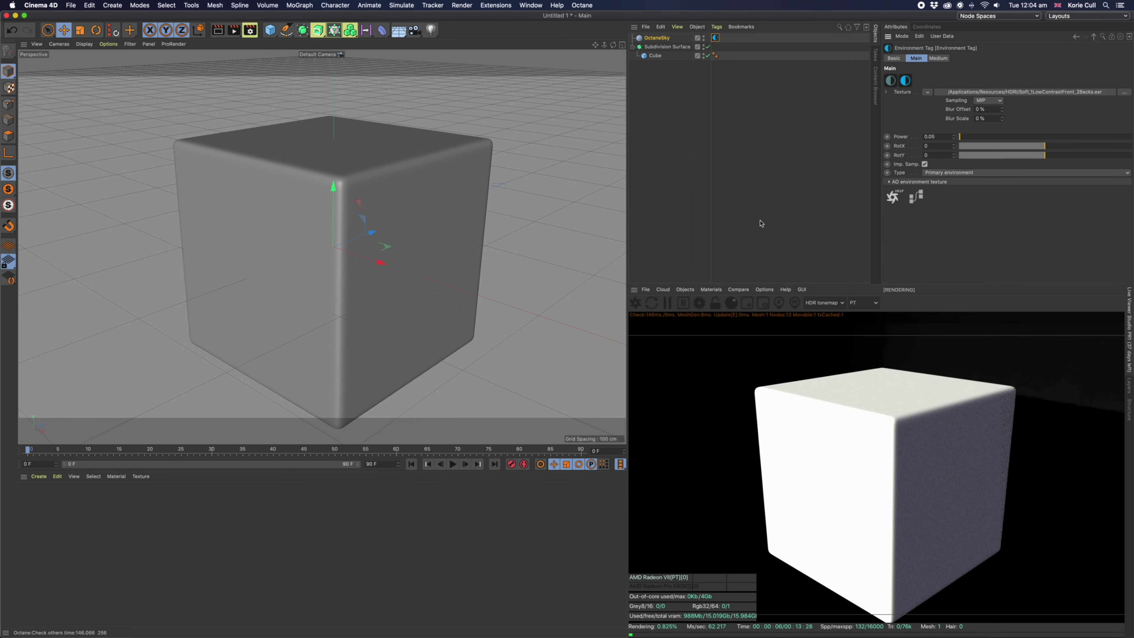
mouse_move(280, 231)
alt+mouse_down()
mouse_move(345, 220)
mouse_move(328, 210)
mouse_move(329, 169)
alt+mouse_up()
scroll(345, 220, down, 5)
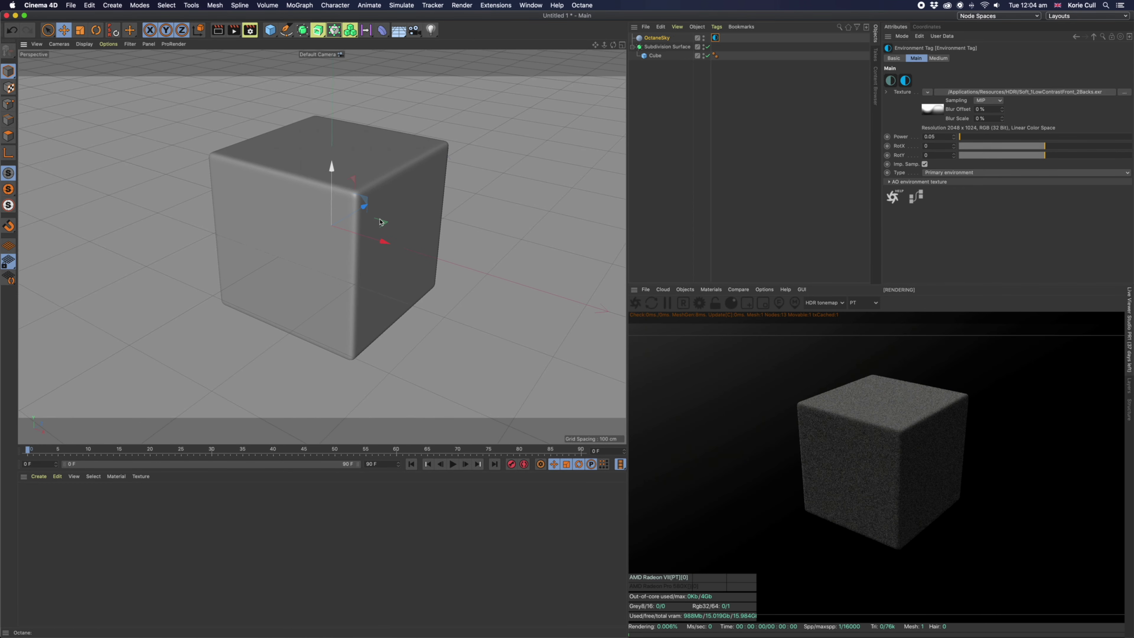
scroll(329, 170, up, 4)
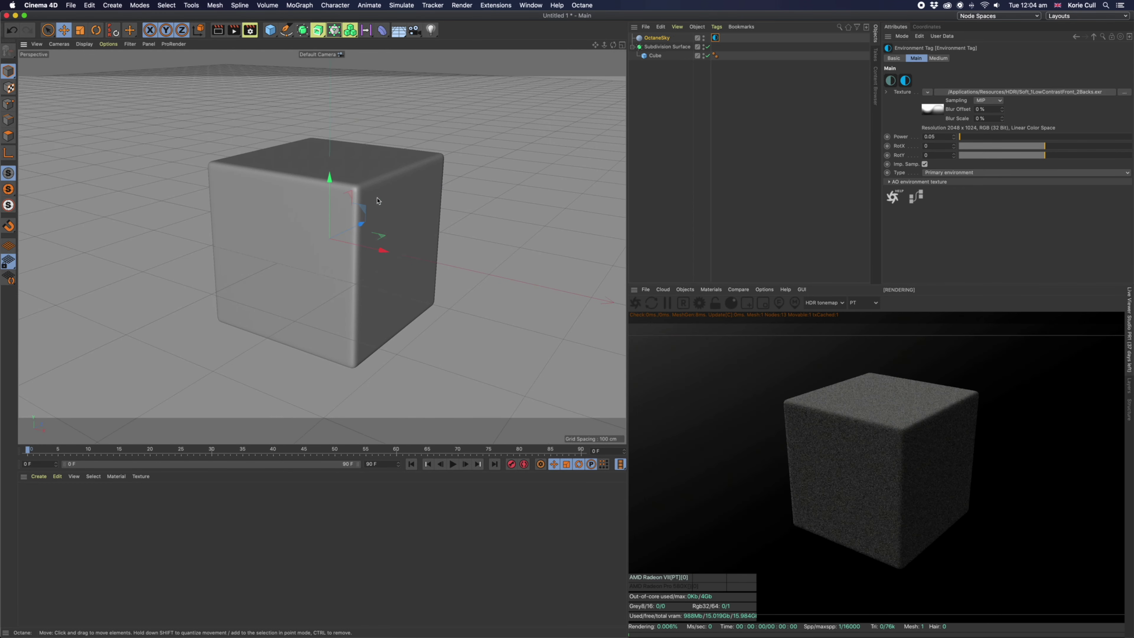
scroll(352, 221, up, 2)
scroll(362, 201, up, 2)
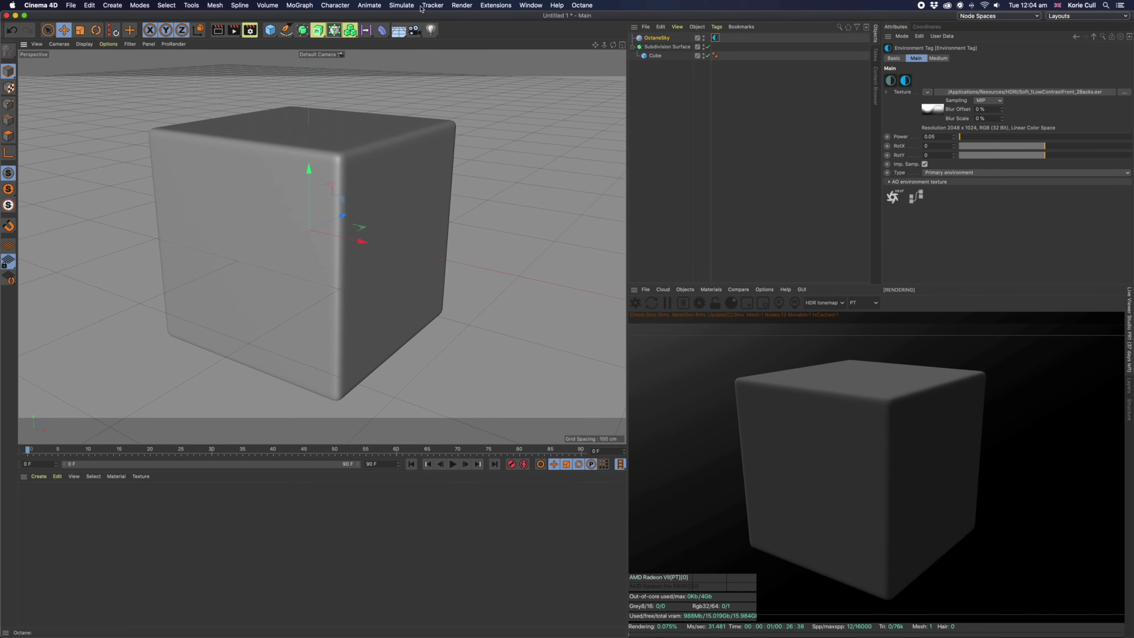
click(432, 5)
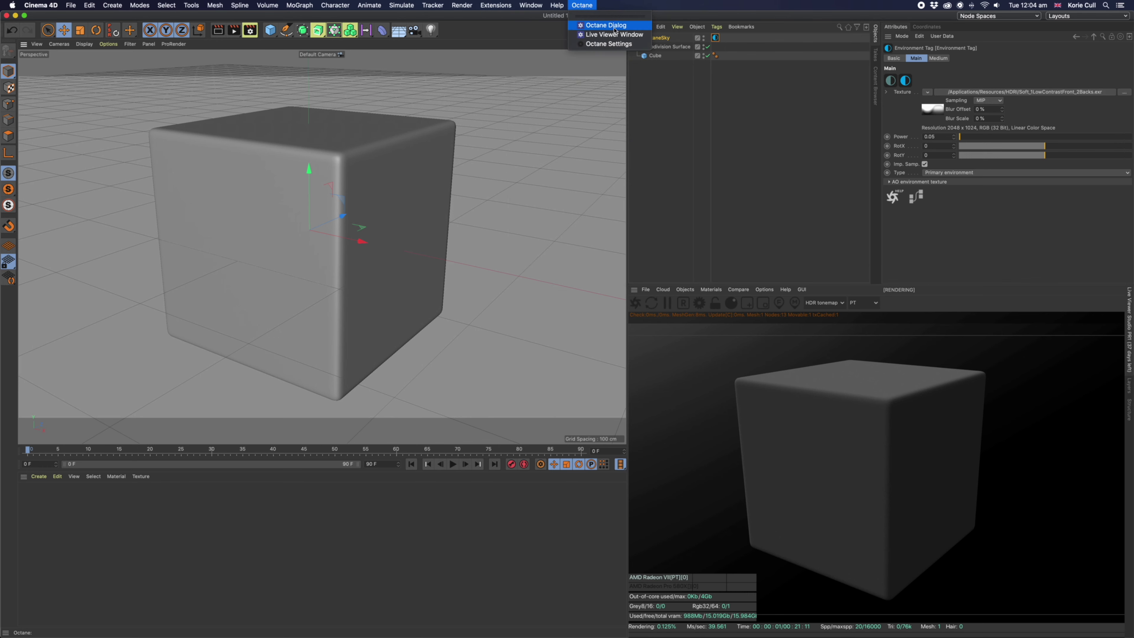
Step: Open Octane Settings and review its Kernels, Settings and Post pages
click(608, 44)
drag(94, 28, 243, 173)
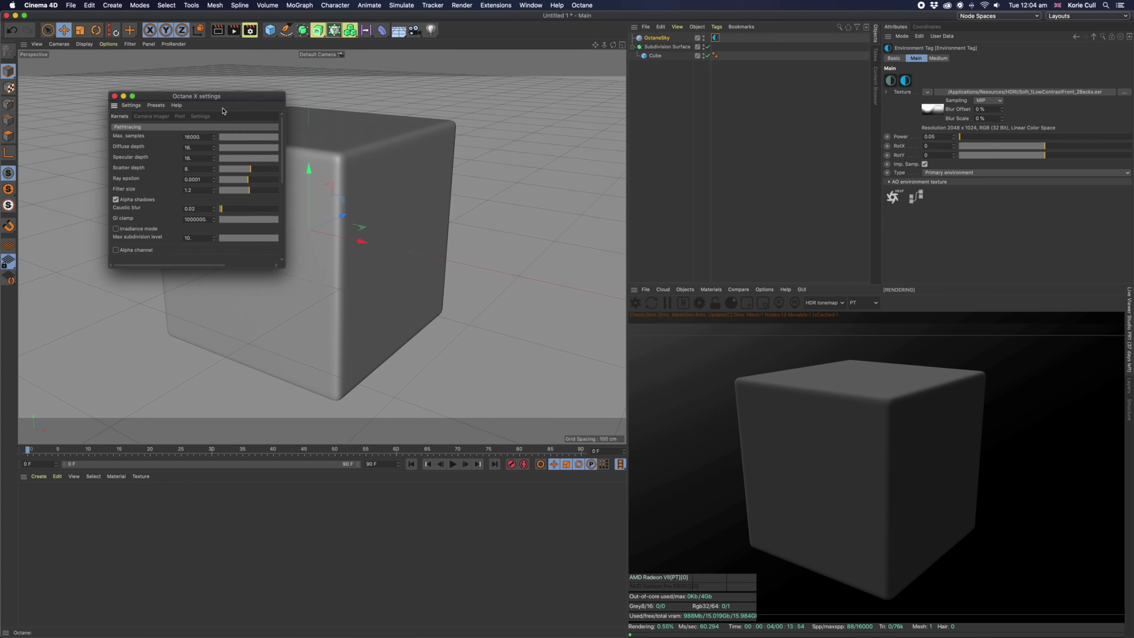
click(240, 177)
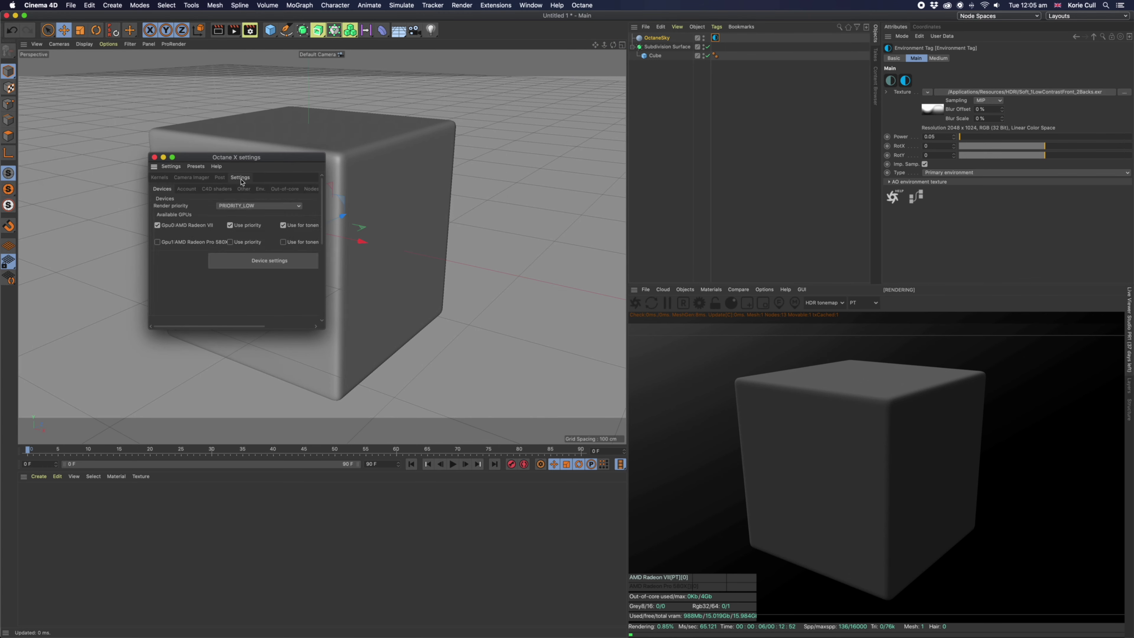
drag(324, 330, 489, 358)
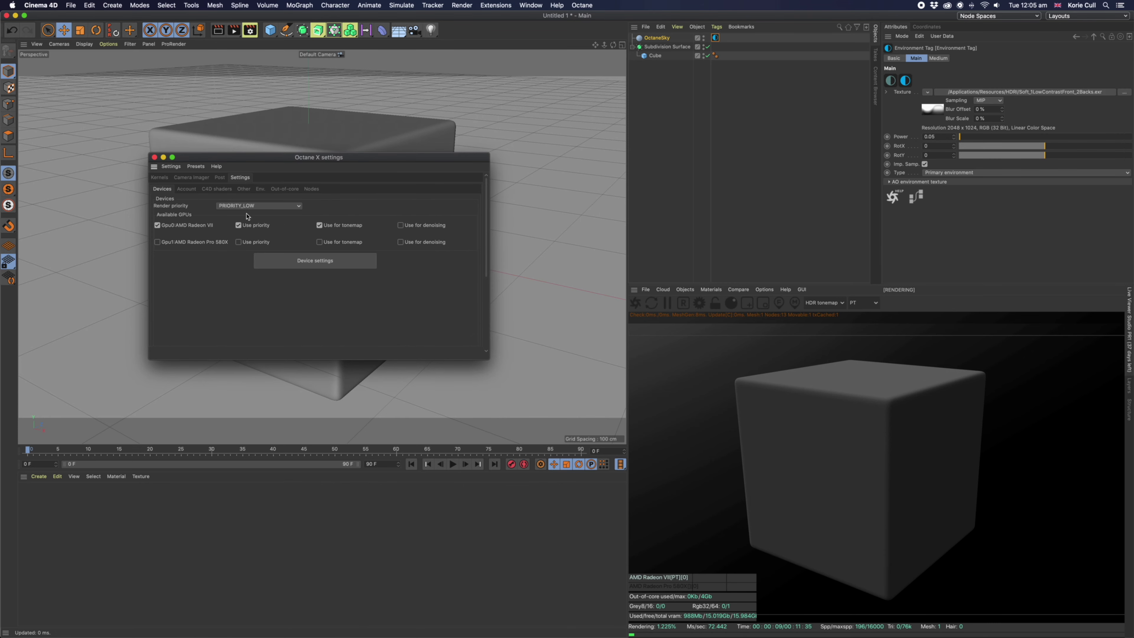
click(160, 179)
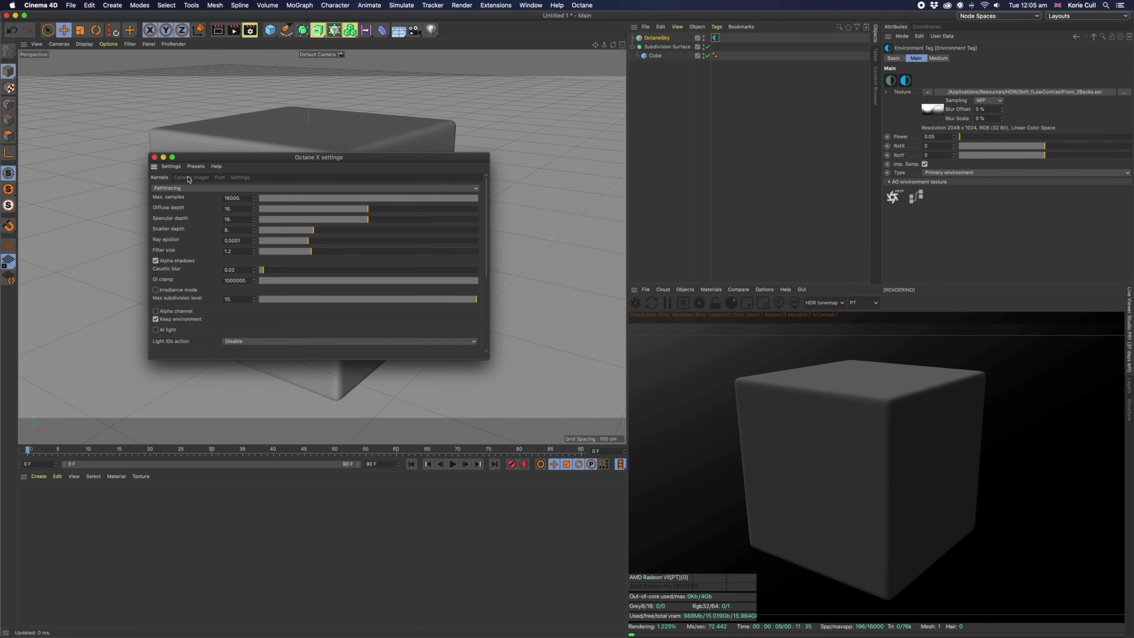
click(189, 177)
click(241, 178)
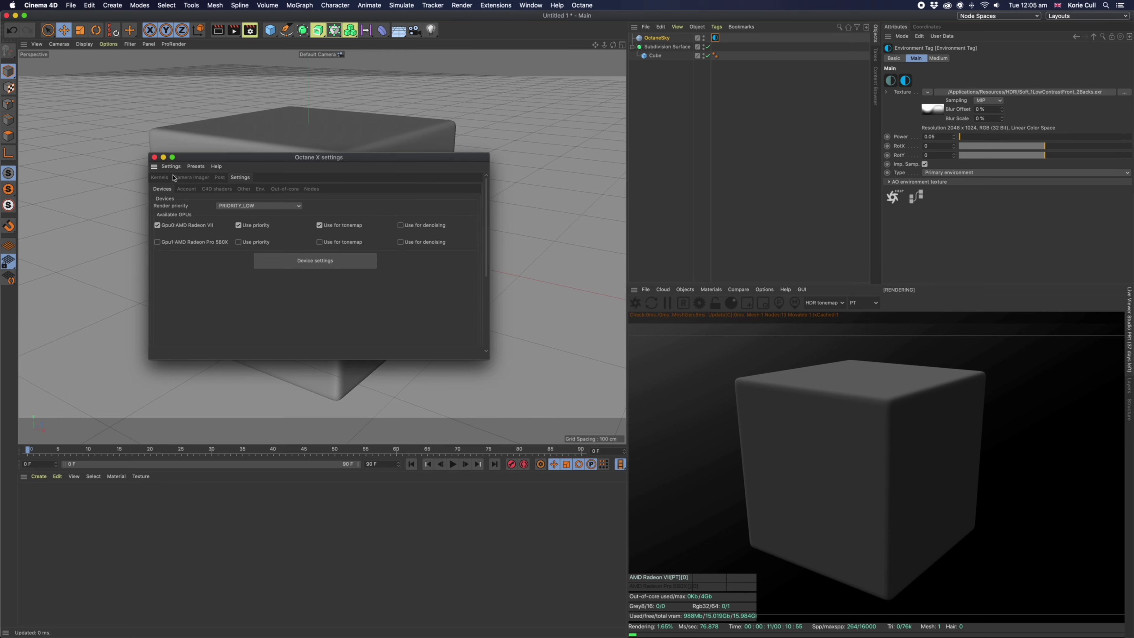
click(159, 177)
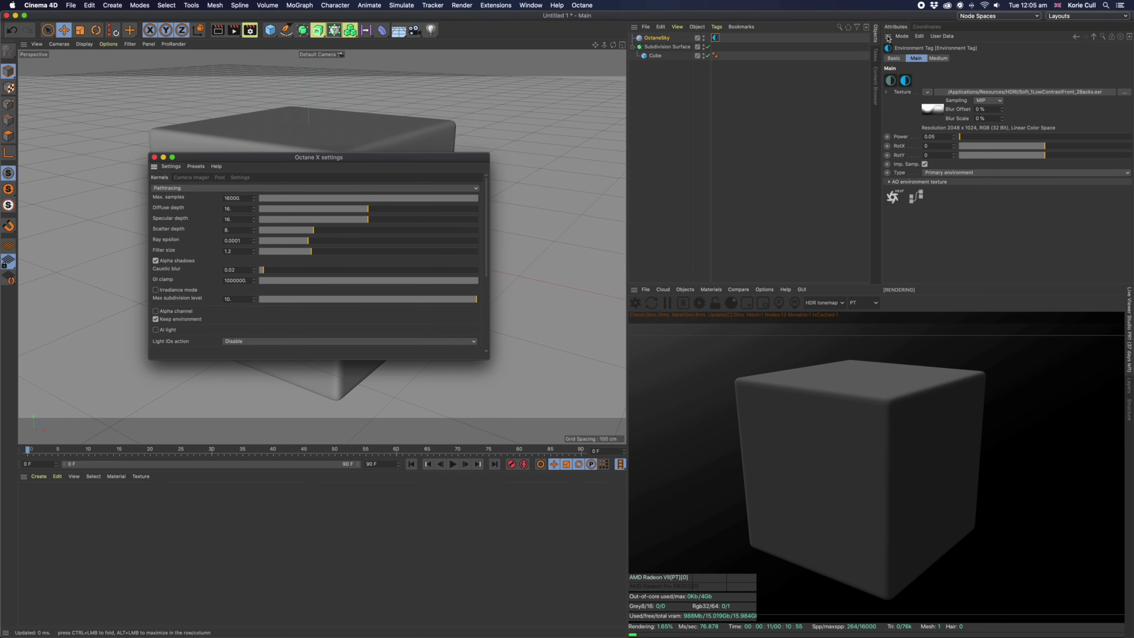
Step: Dock Octane Settings as a tab beside Attributes, then return to the environment tag's Attributes
drag(888, 39, 924, 27)
click(899, 28)
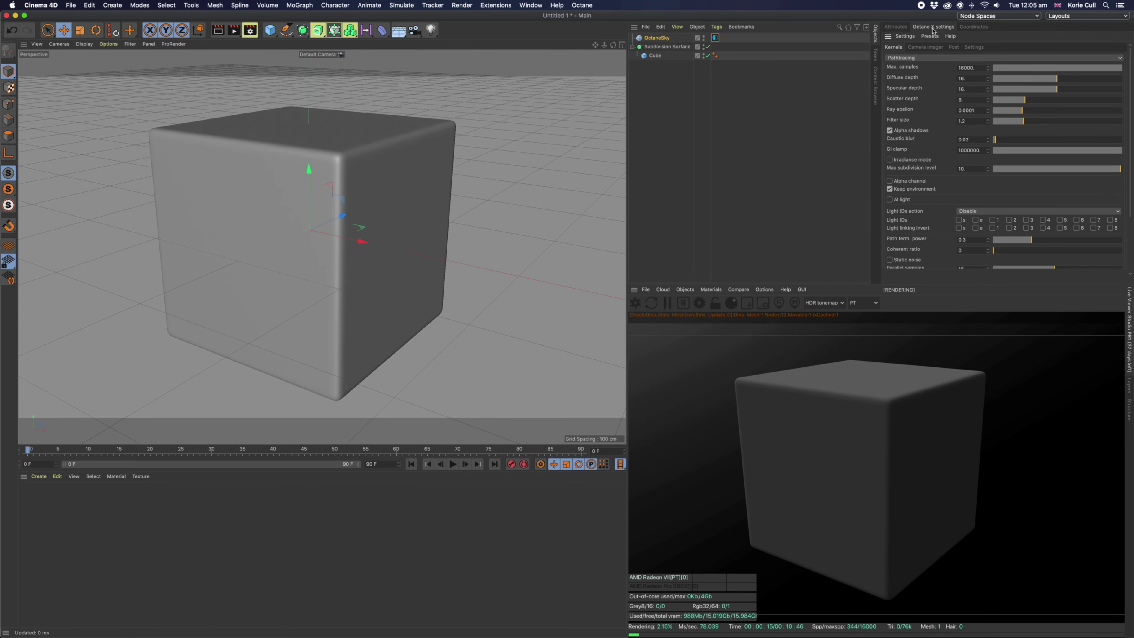
click(975, 28)
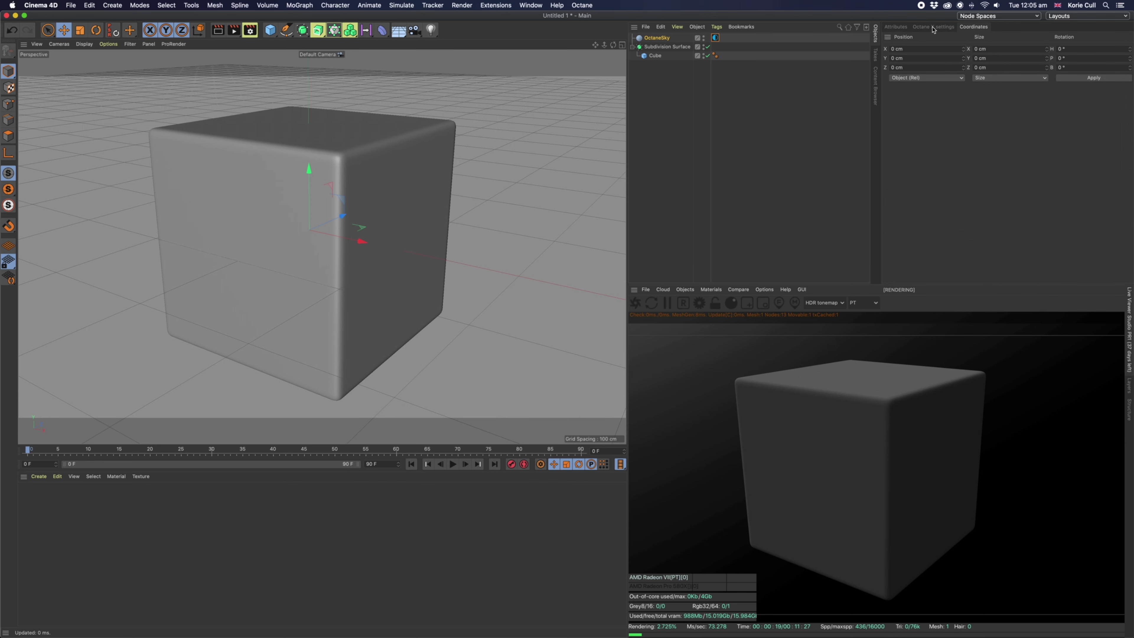
click(901, 28)
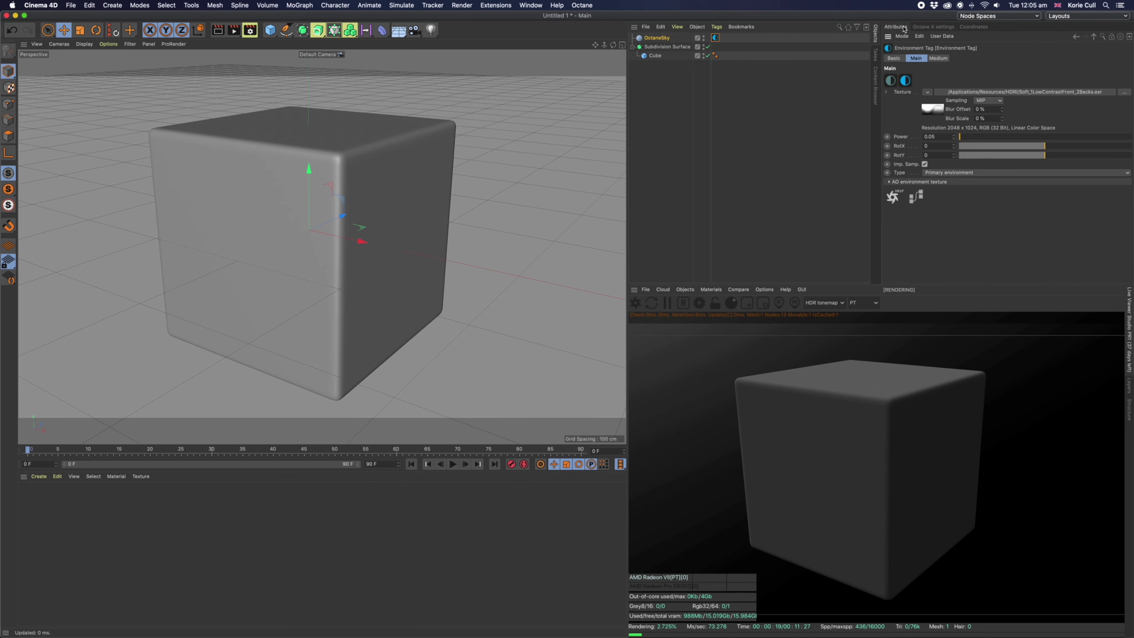
Step: Dismiss the Render menu, then pop out and close the Layers manager
click(472, 6)
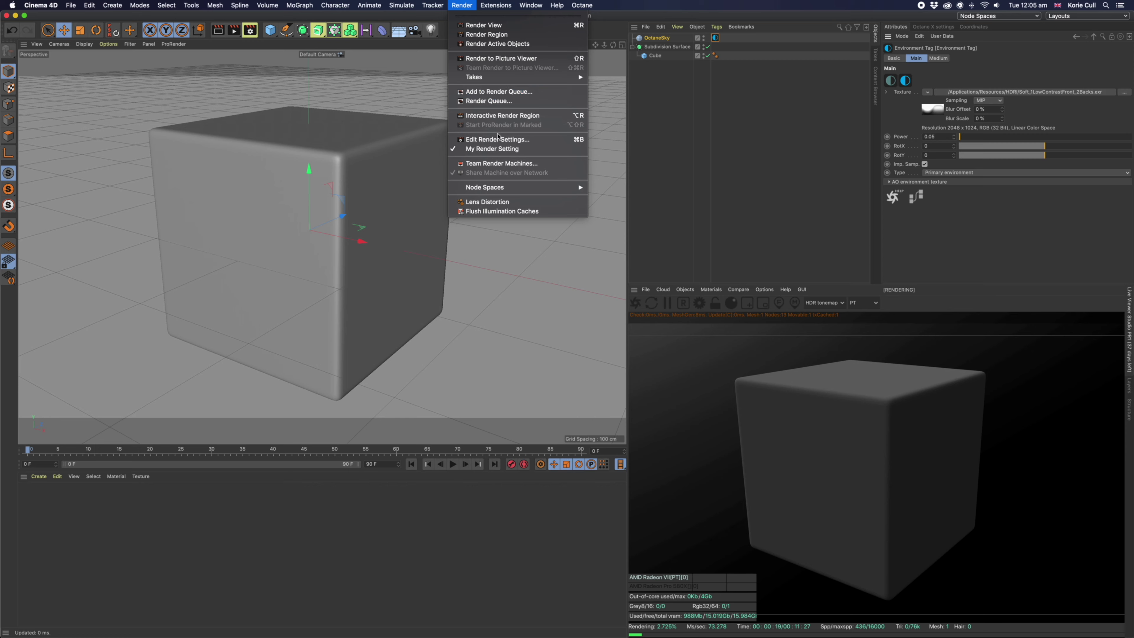
click(496, 148)
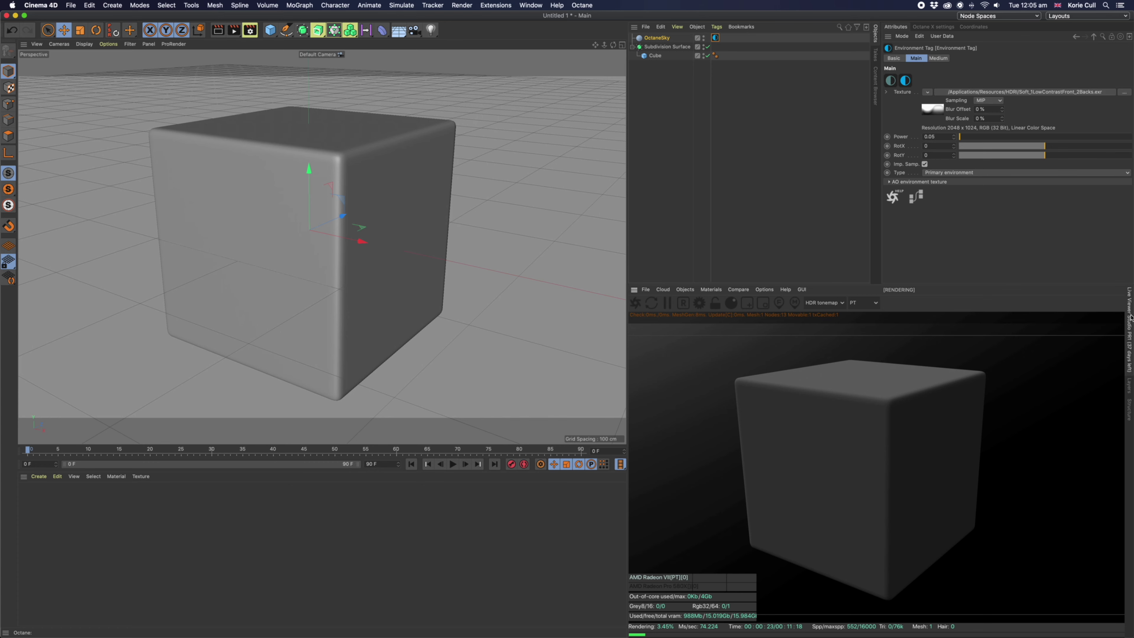
click(1129, 385)
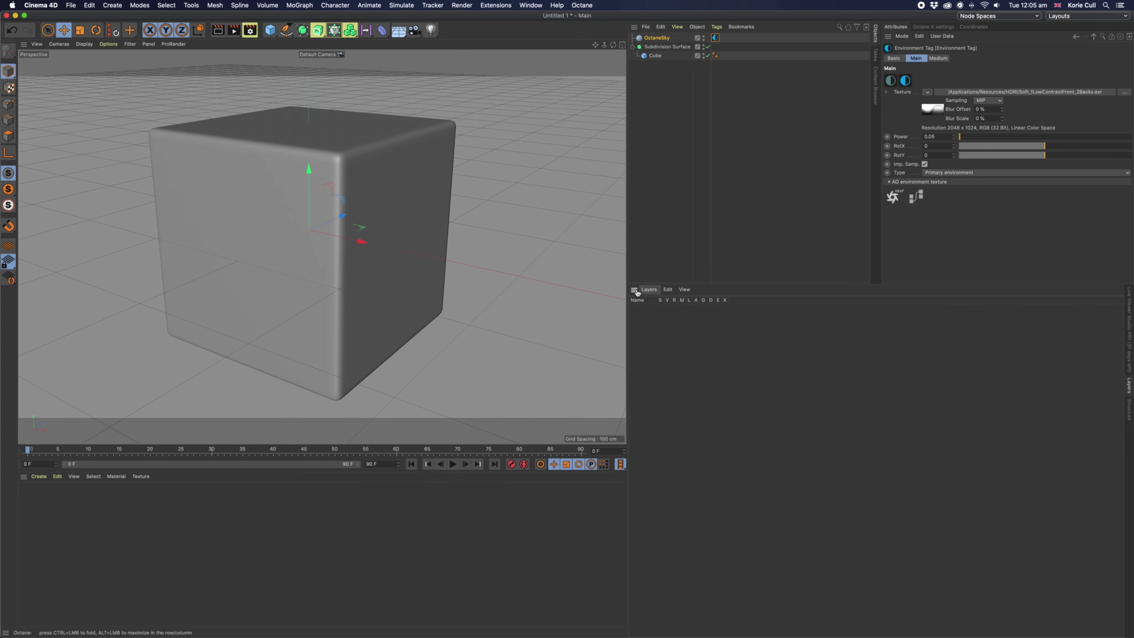
drag(636, 292, 527, 247)
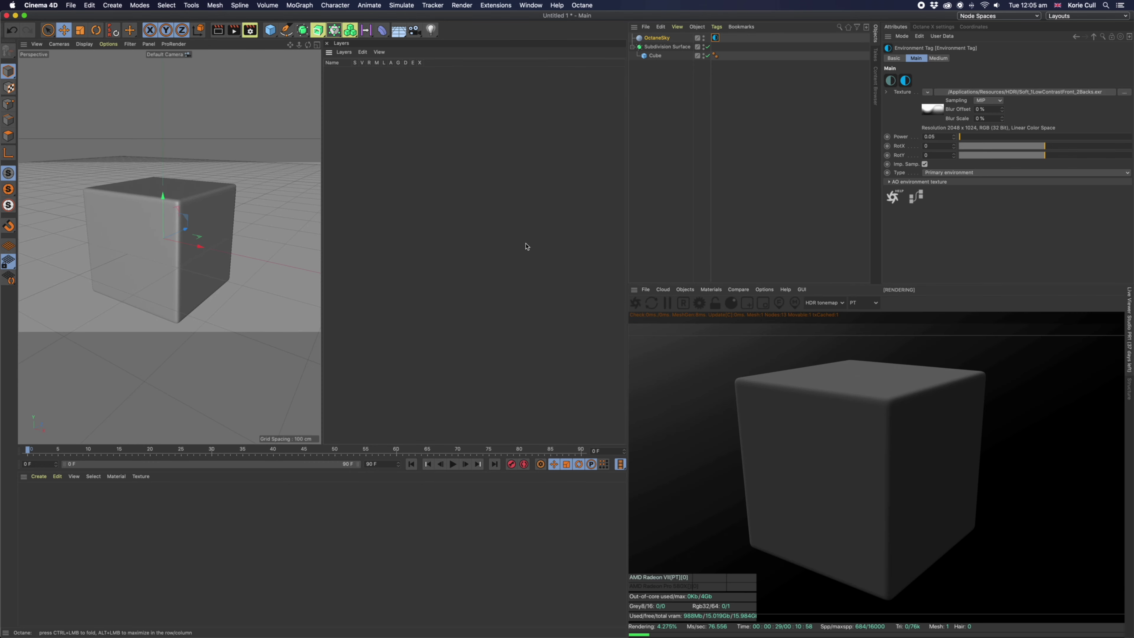
click(326, 44)
Step: Pop out and close the Structure manager, then re-dock the Live Viewer in the lower-right area
click(1129, 392)
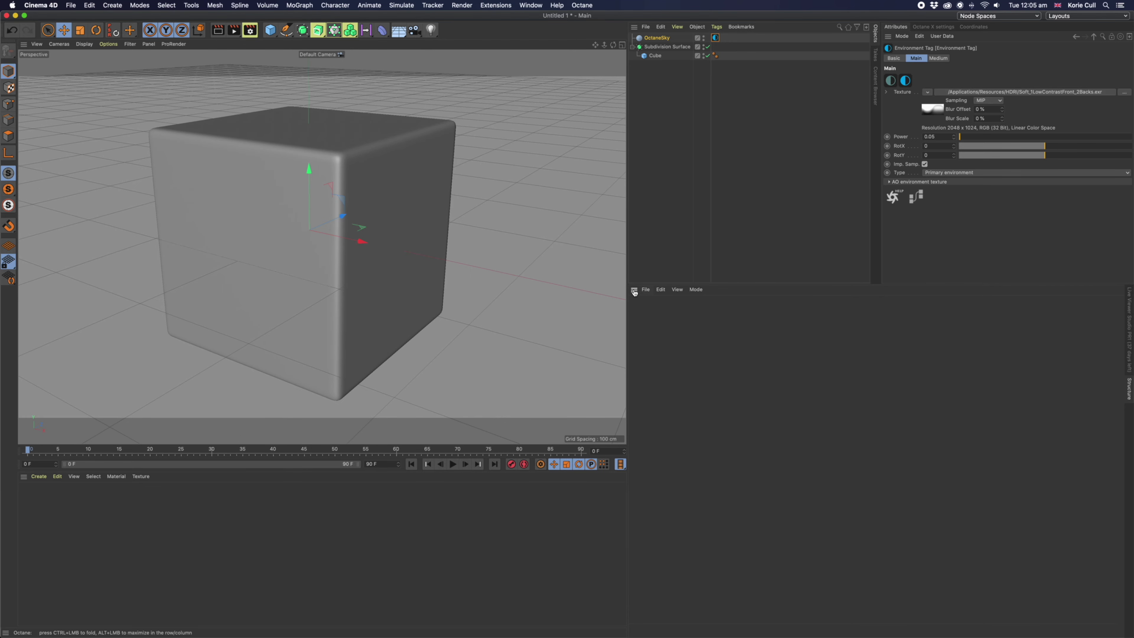
drag(635, 292, 541, 239)
click(325, 44)
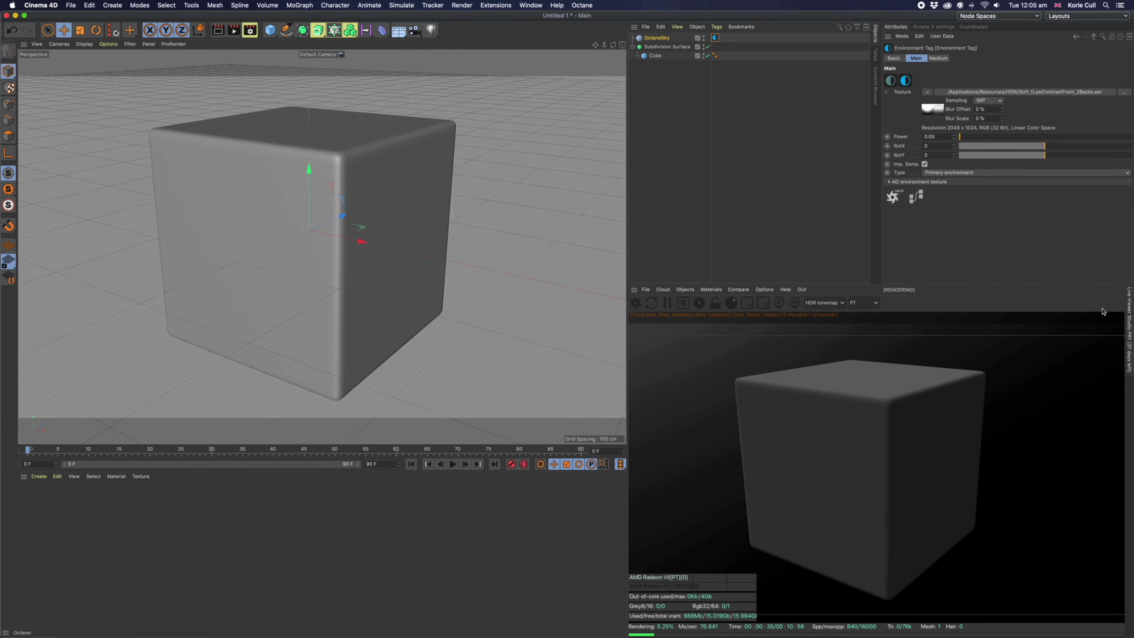
drag(634, 293, 513, 241)
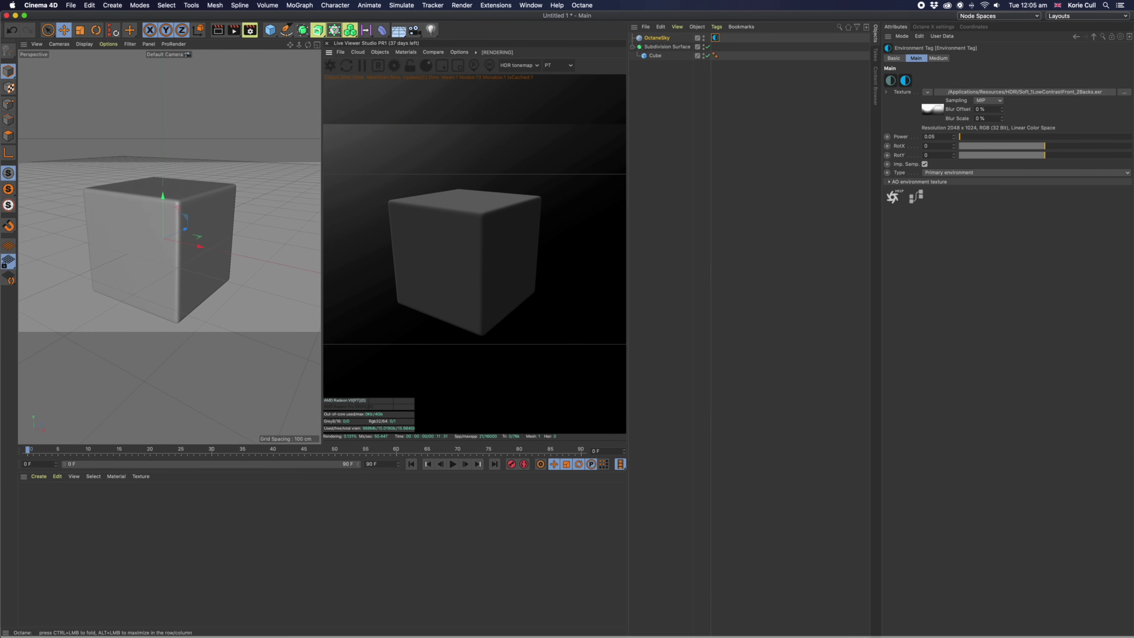
mouse_move(864, 634)
mouse_down()
mouse_move(851, 287)
mouse_move(850, 301)
mouse_move(876, 317)
mouse_up()
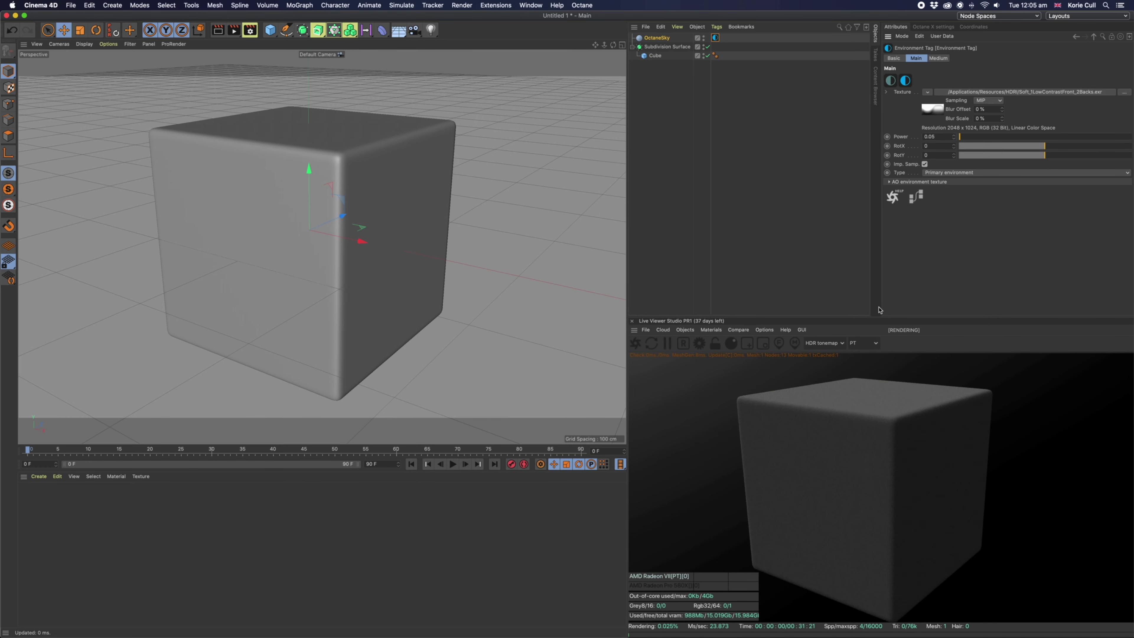
scroll(414, 309, up, 3)
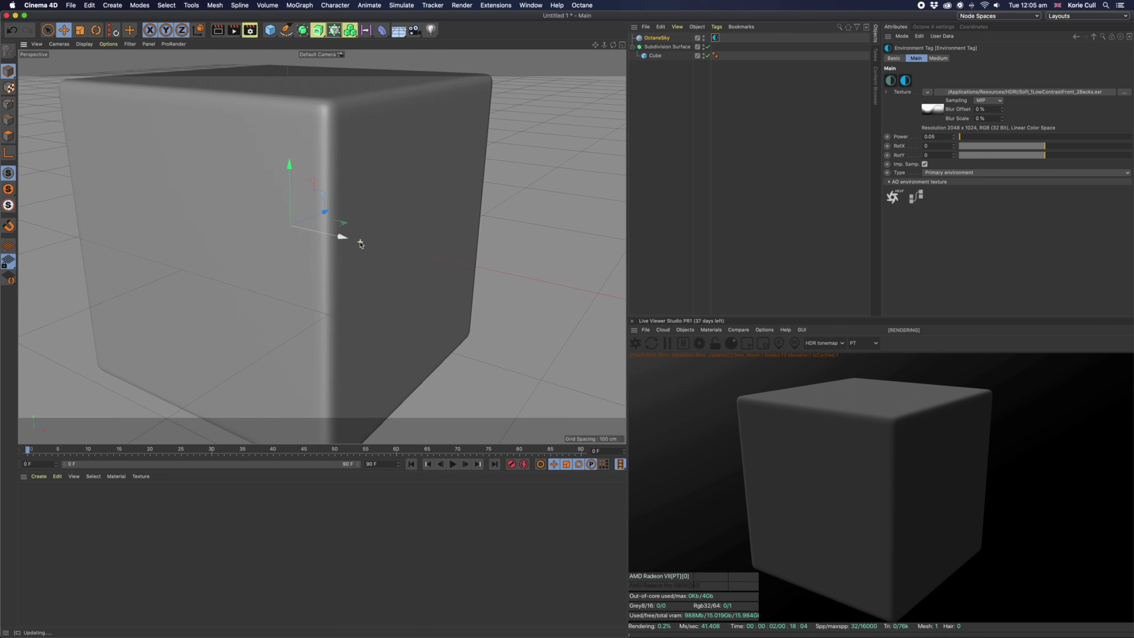
click(312, 222)
scroll(340, 221, down, 3)
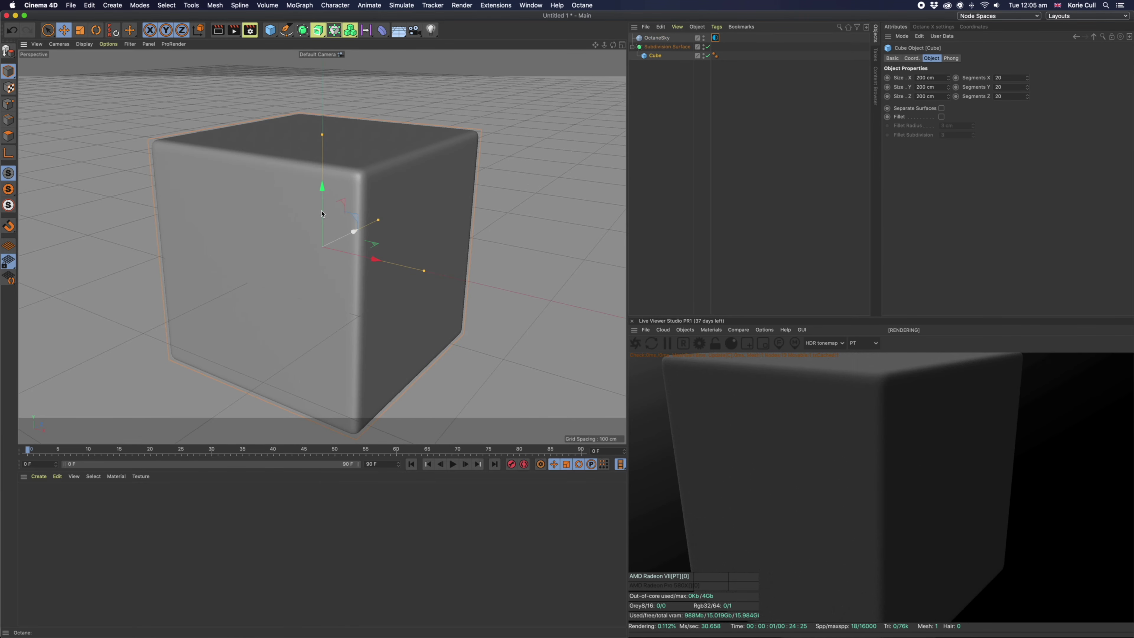
scroll(373, 215, up, 2)
scroll(371, 212, down, 2)
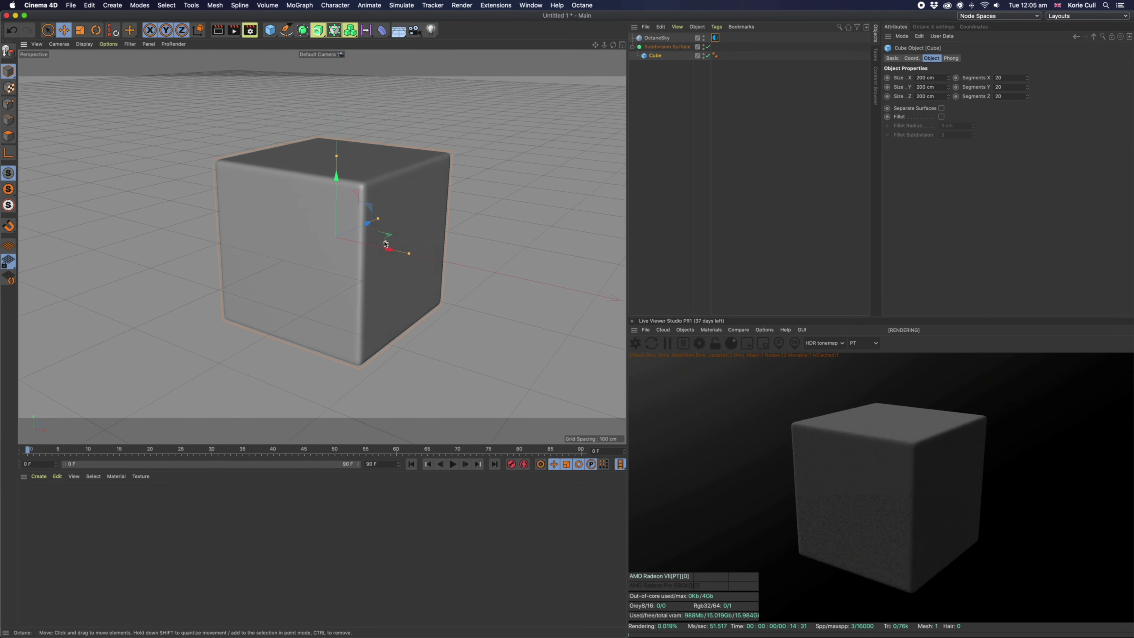
alt+drag(370, 211, 383, 192)
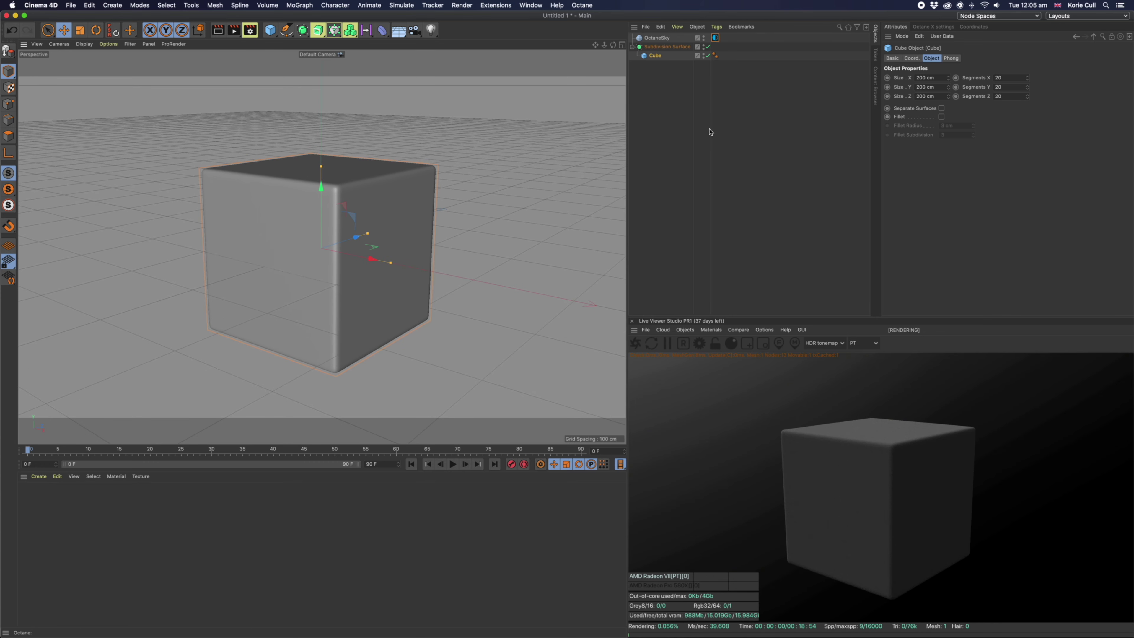
alt+drag(456, 152, 451, 126)
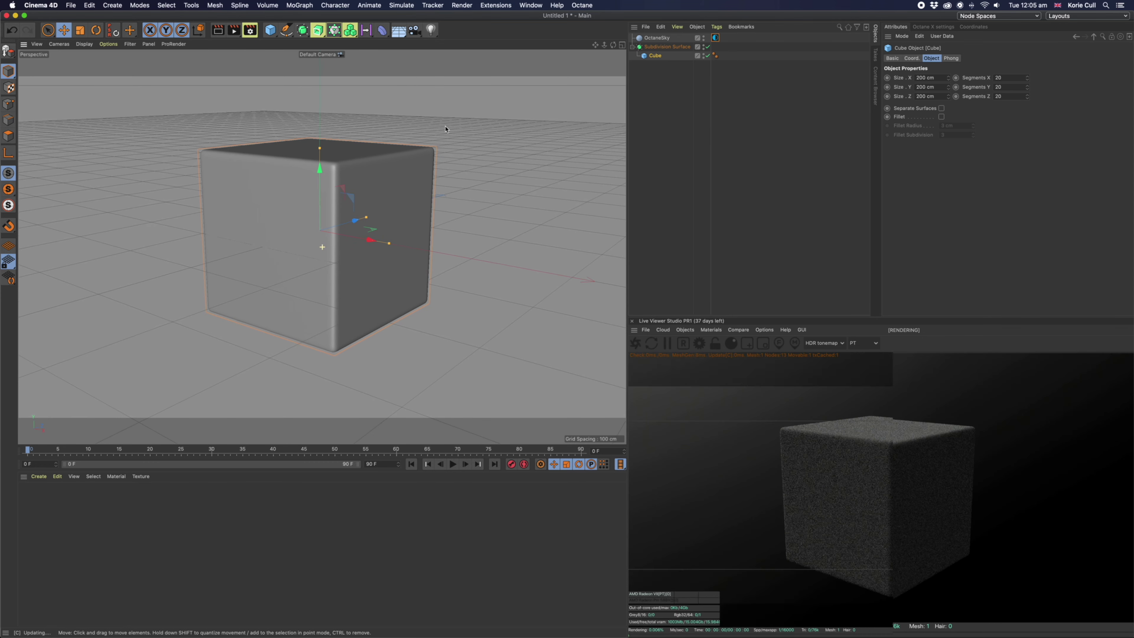
click(395, 508)
drag(431, 446, 431, 491)
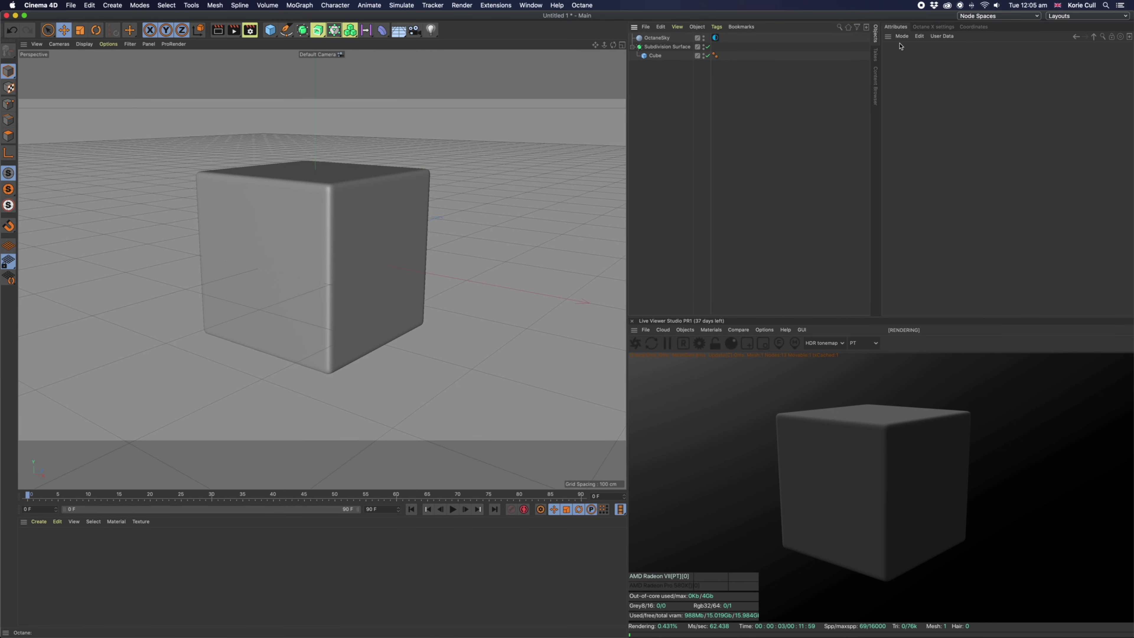
click(935, 28)
click(974, 27)
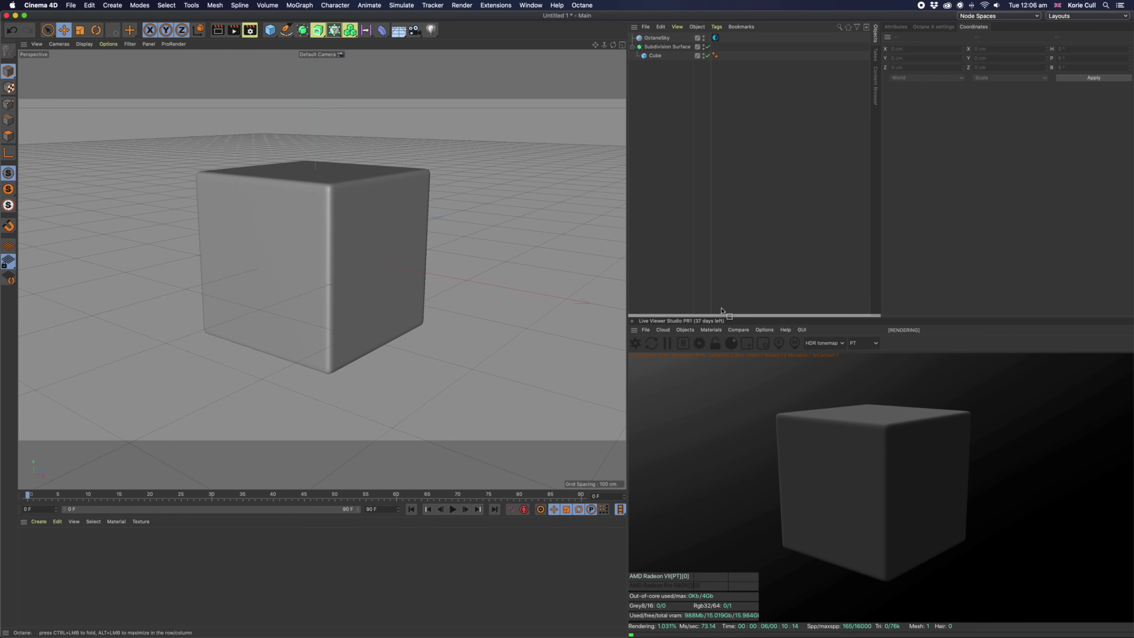
drag(719, 300, 723, 291)
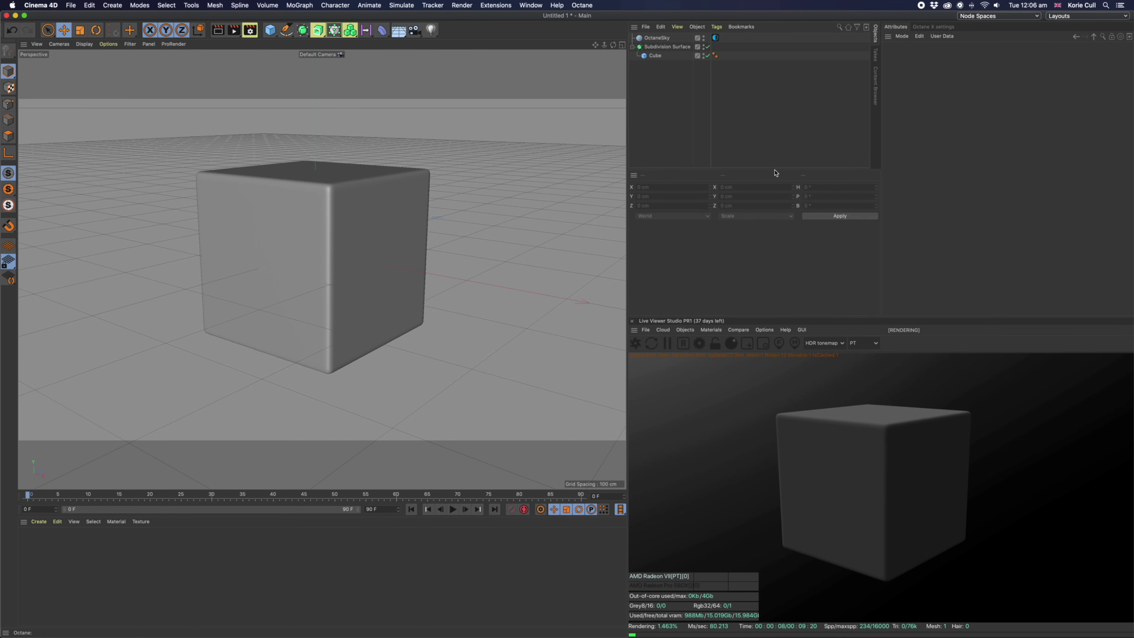
drag(775, 172, 775, 262)
click(923, 28)
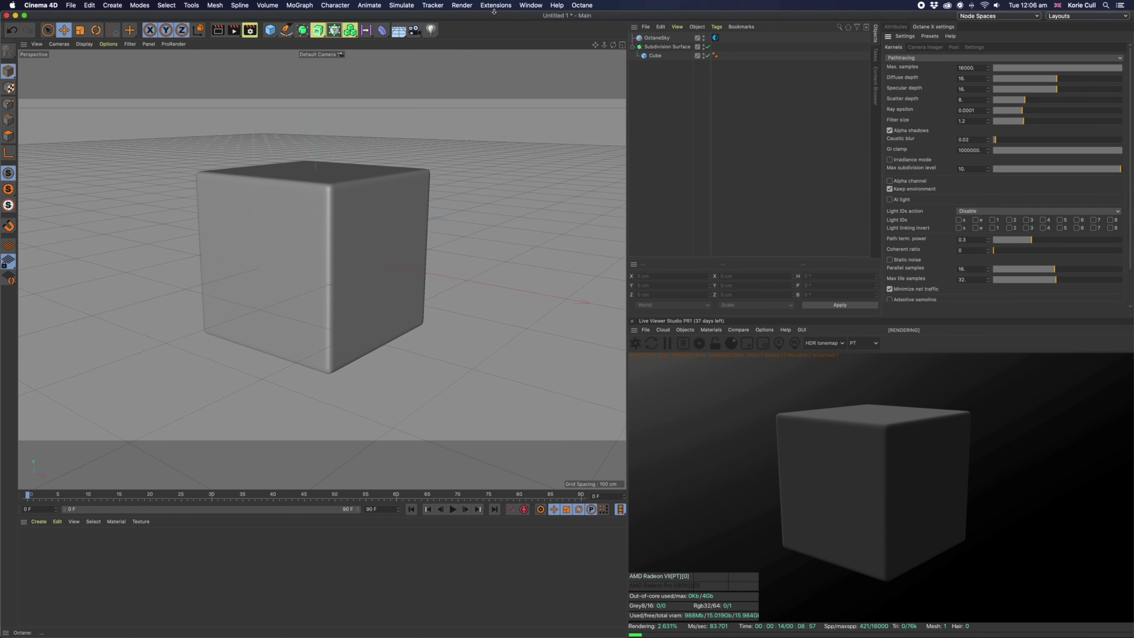
click(461, 5)
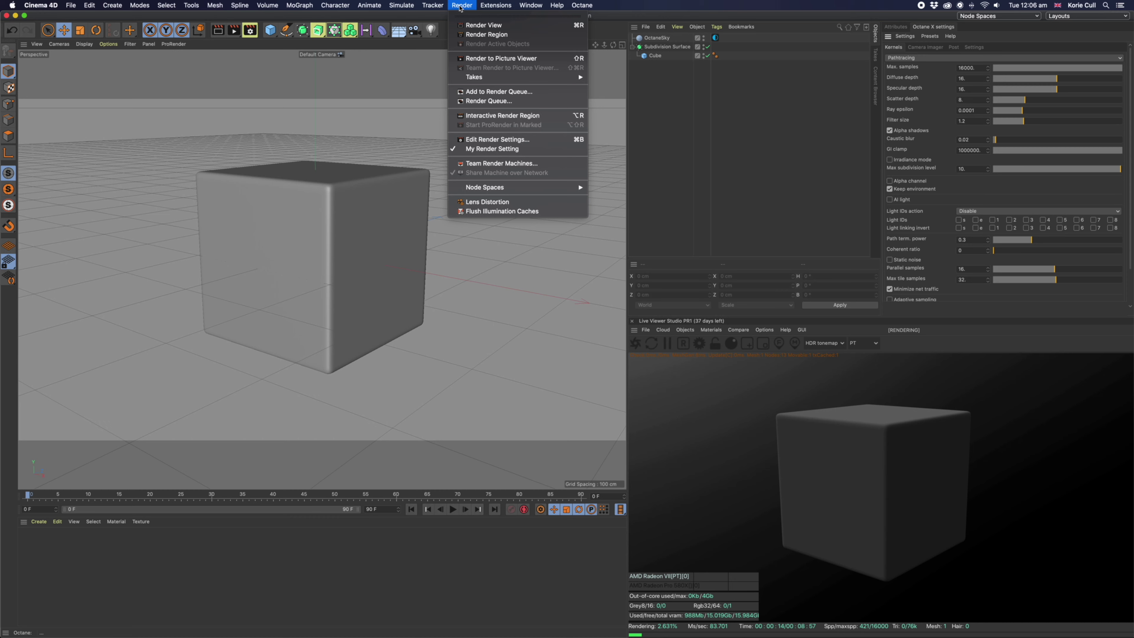
click(498, 140)
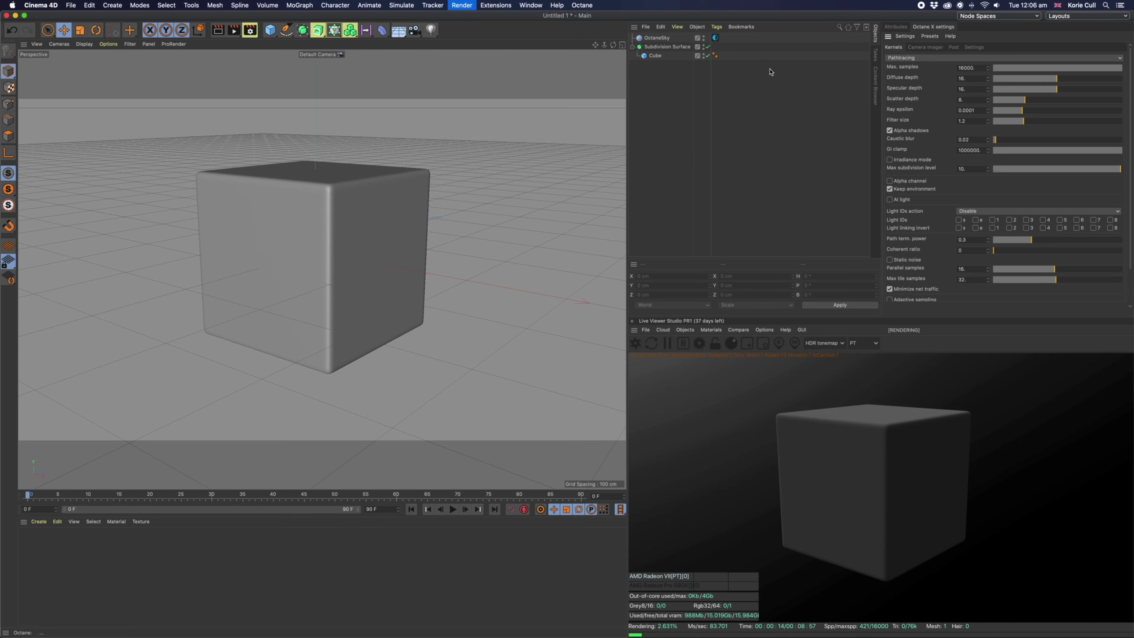
Step: Dock Render Settings as a side-panel tab, with Octane Settings reordered next to Attributes
click(902, 31)
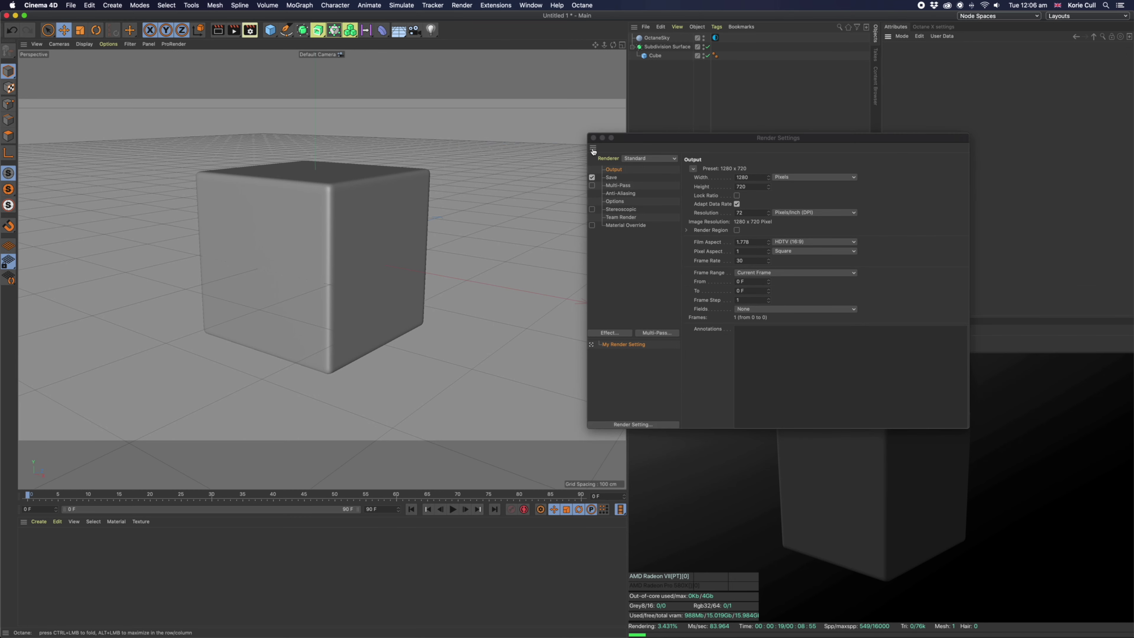
drag(888, 39, 975, 34)
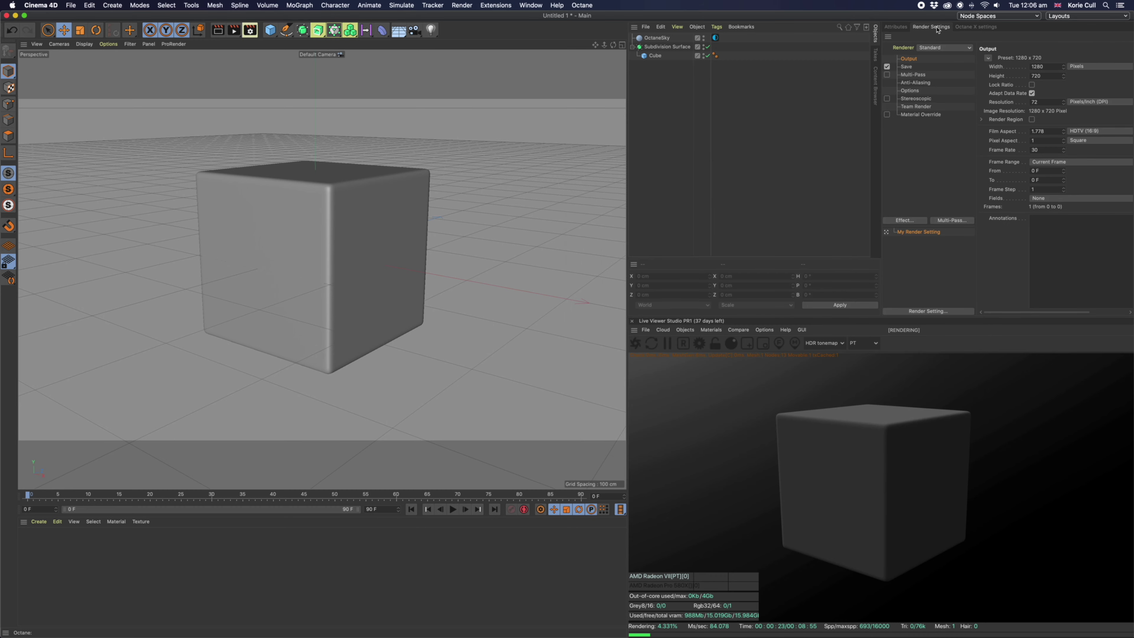
click(975, 27)
click(933, 28)
click(970, 28)
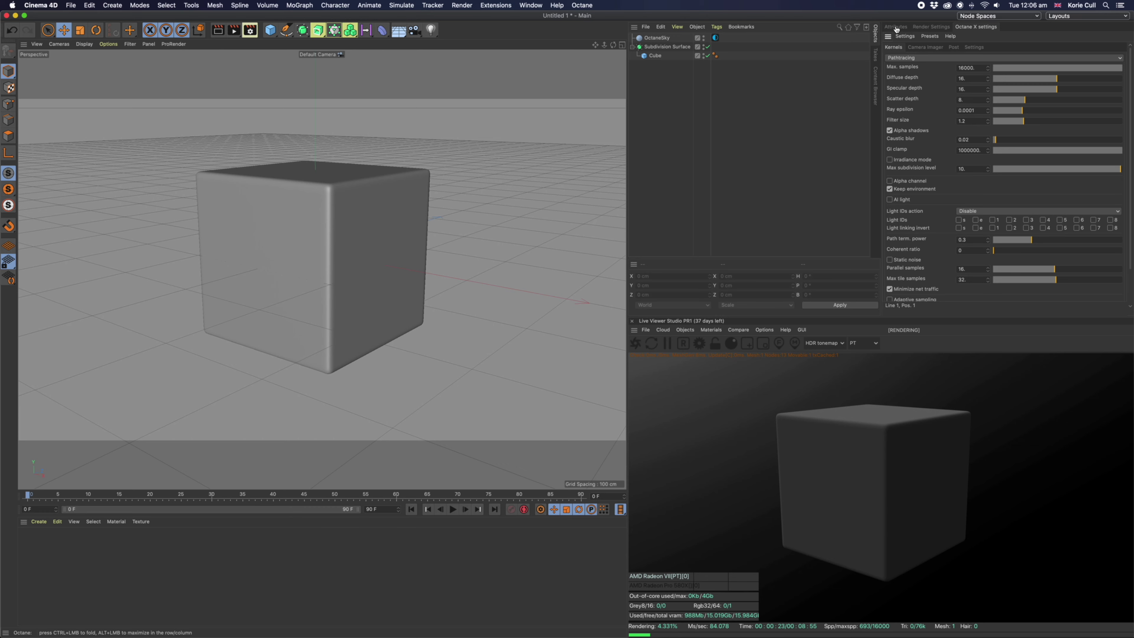
drag(896, 29, 901, 30)
click(978, 27)
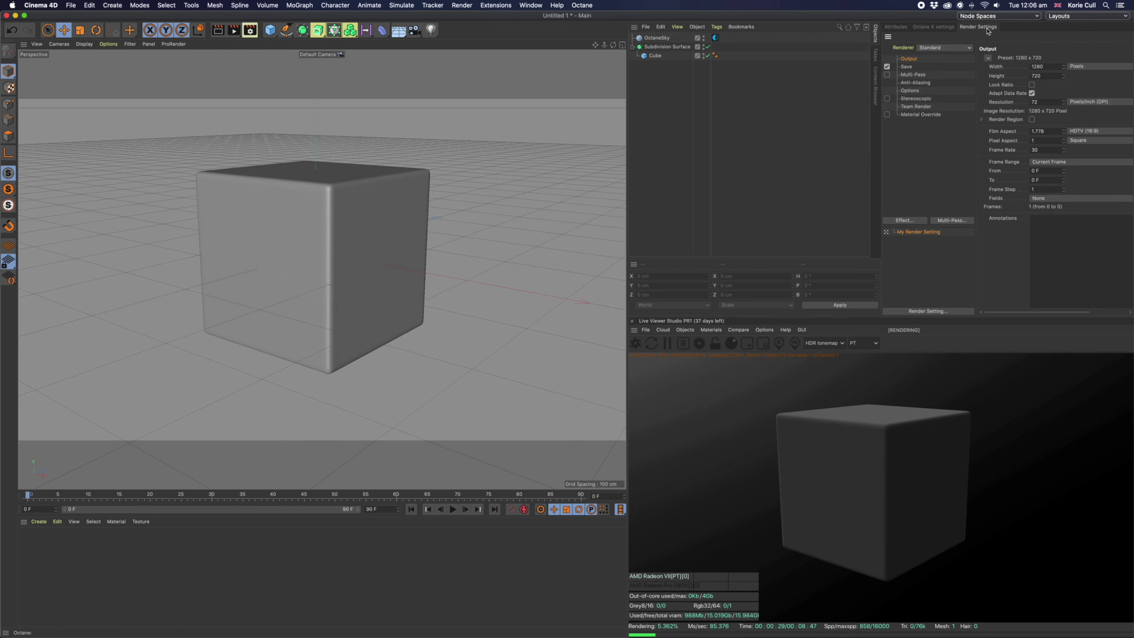
Step: Set the renderer to Octane Renderer and go back to Attributes
click(962, 48)
click(942, 95)
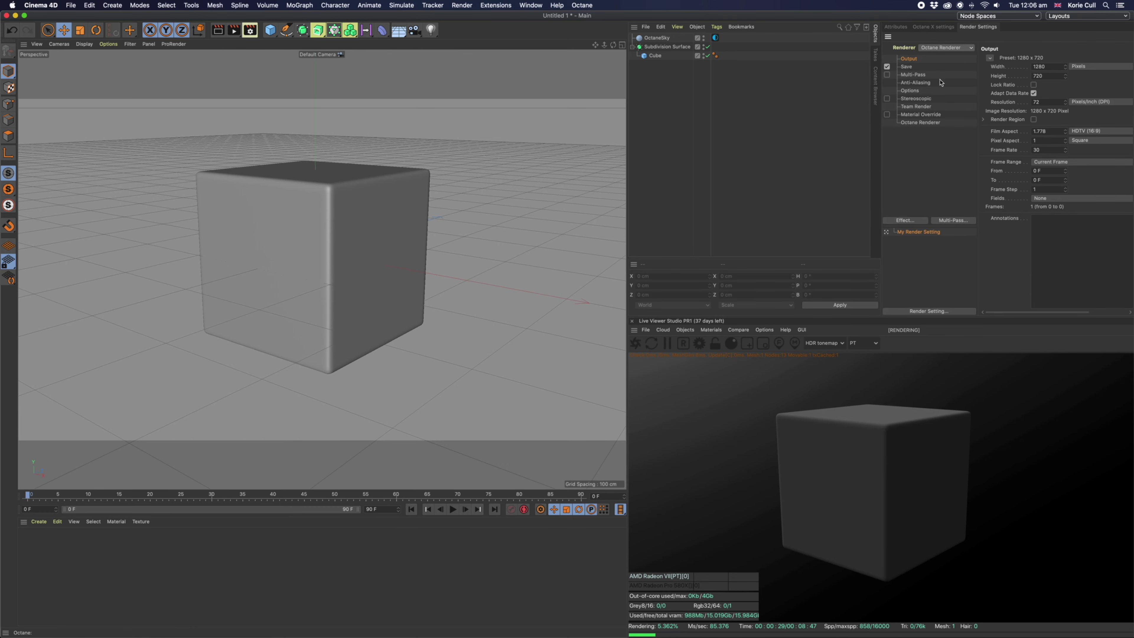
click(895, 27)
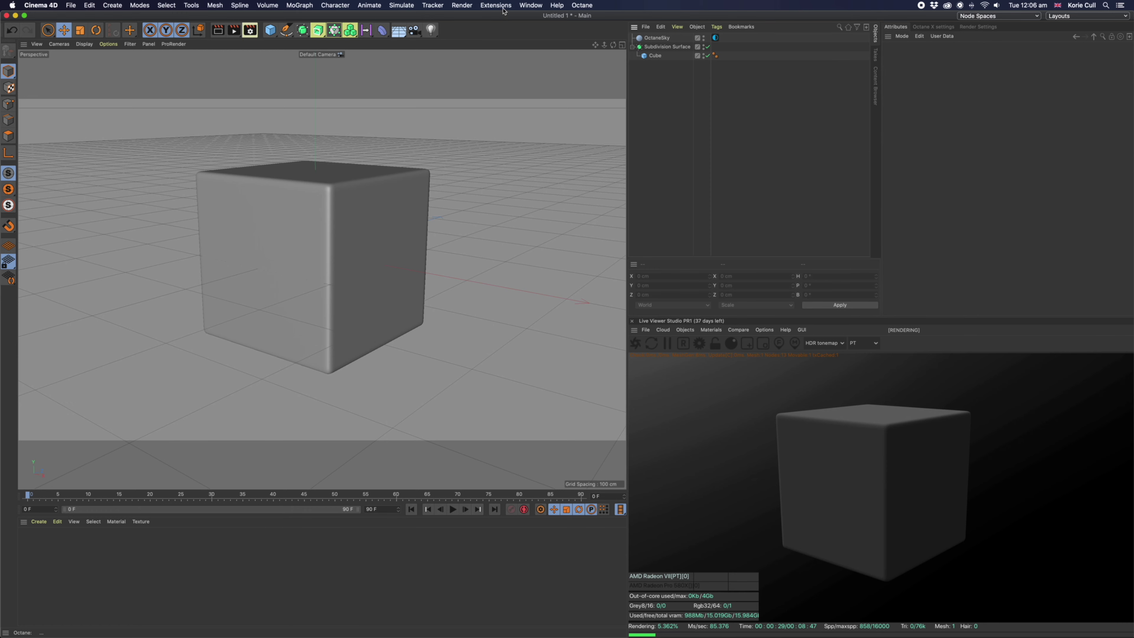
Step: Tear off the Select menu as a palette and dock it beside the object list
click(215, 5)
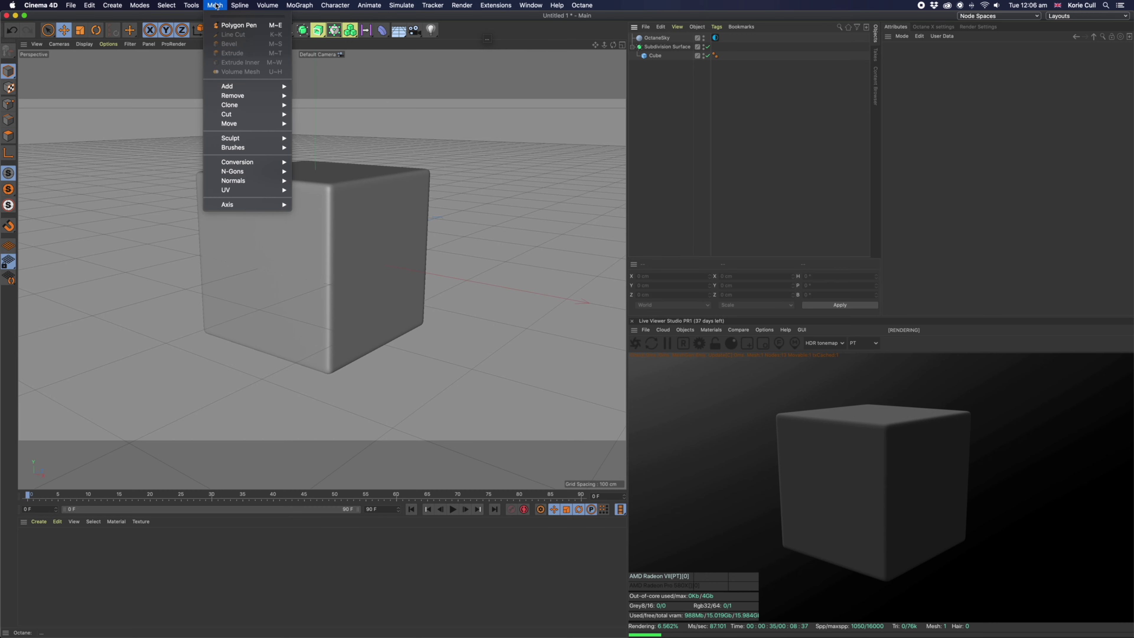
mouse_move(167, 6)
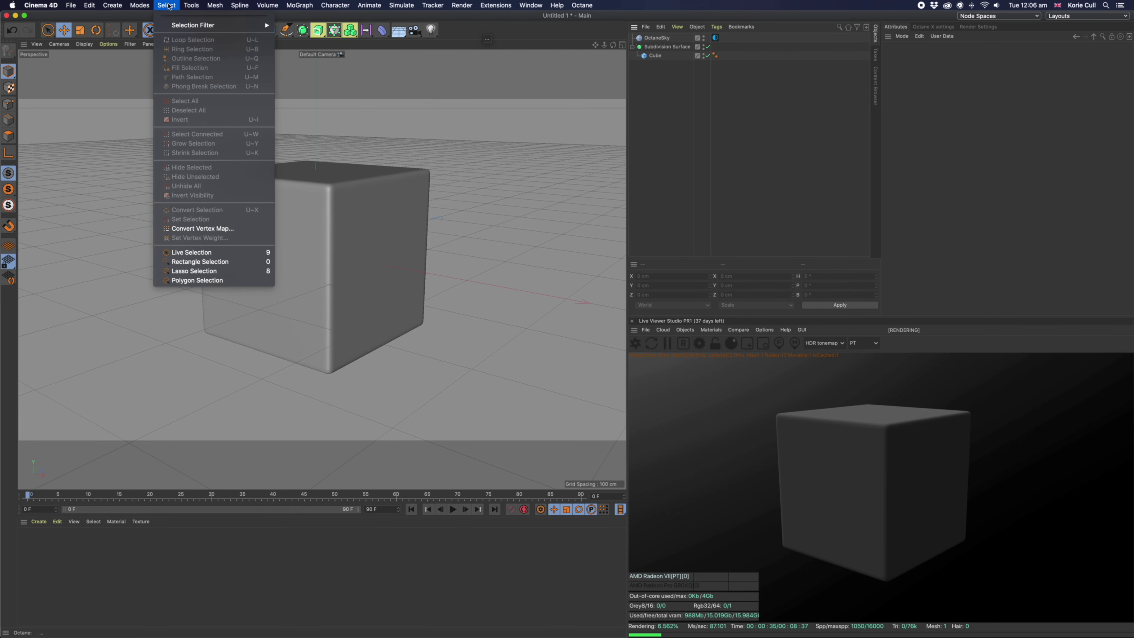
click(191, 17)
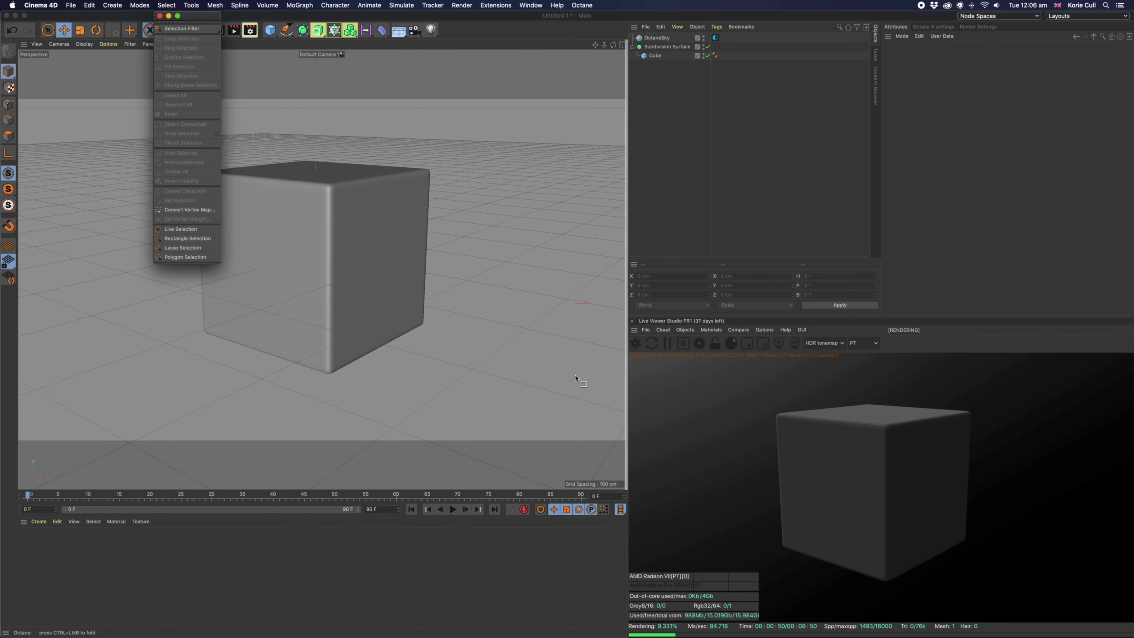
drag(576, 379, 624, 543)
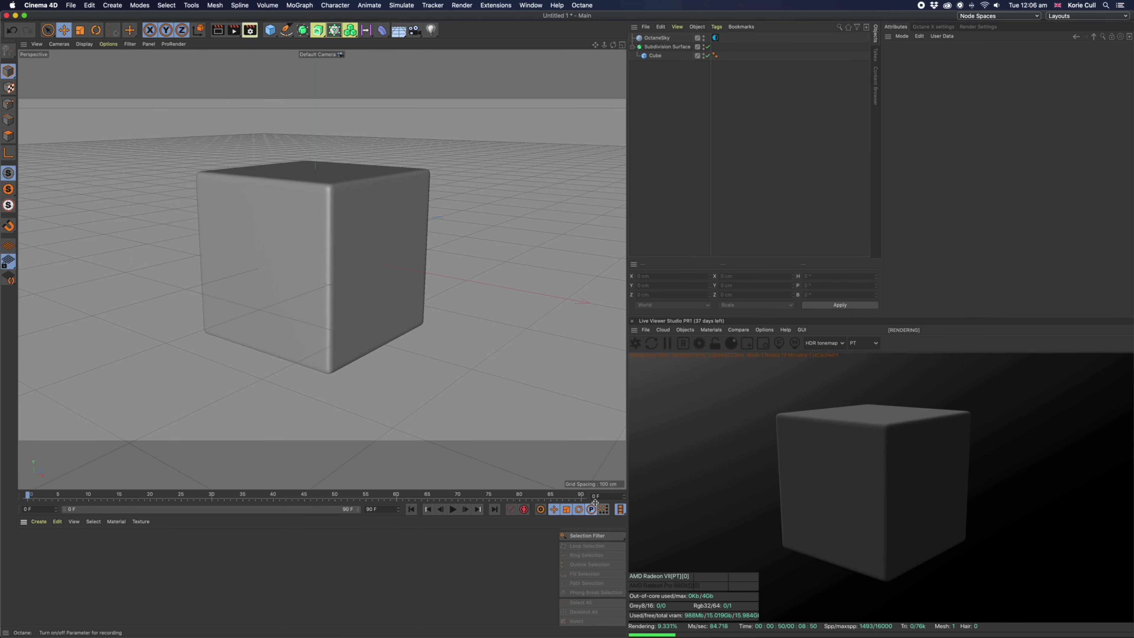
drag(574, 516, 584, 371)
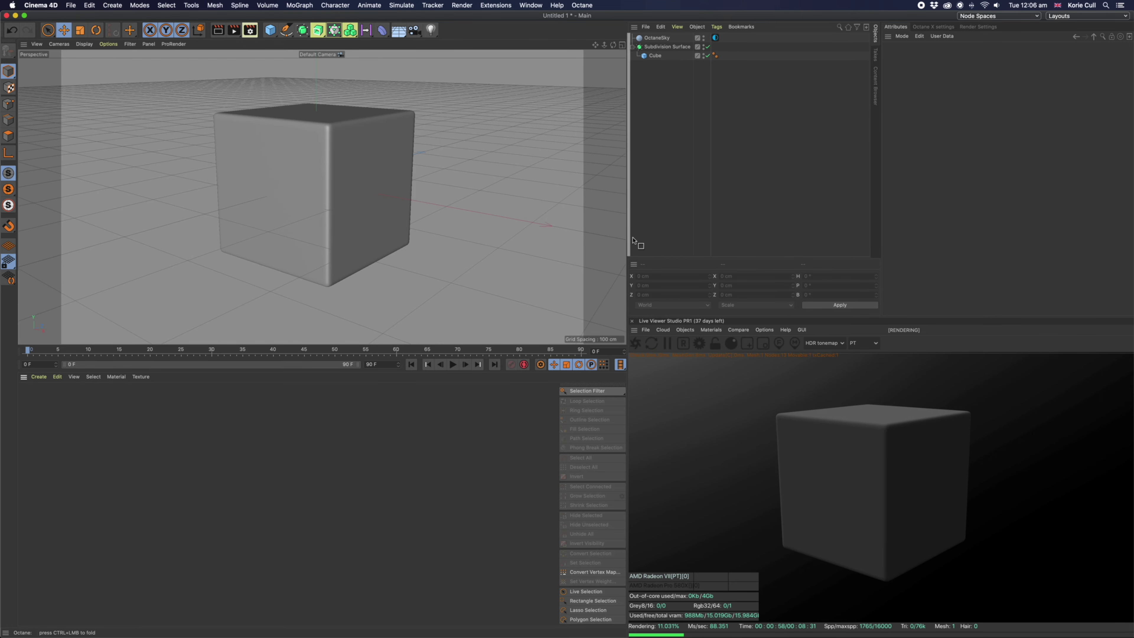
drag(634, 241, 634, 242)
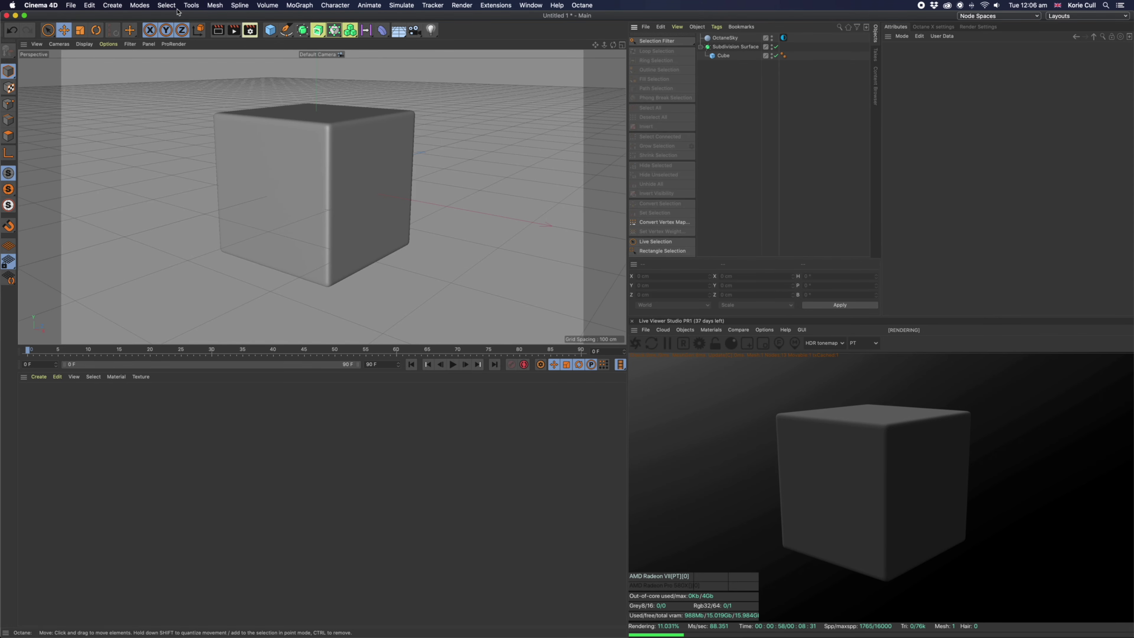
Step: Tear off the Mesh menu as a palette docked beside the material manager
click(166, 5)
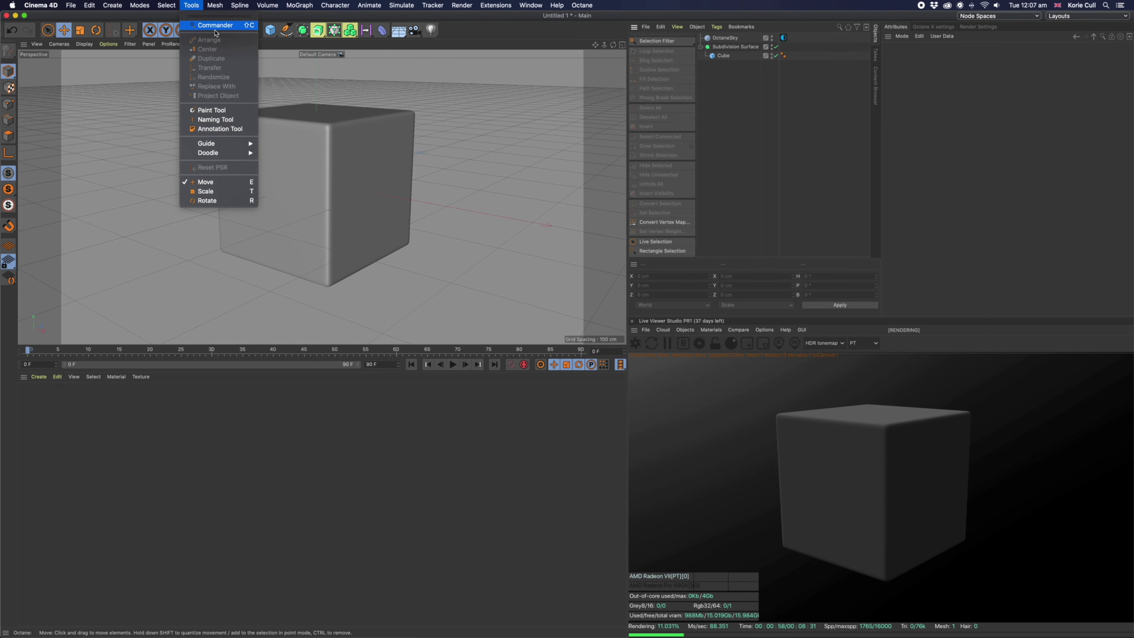
mouse_move(214, 6)
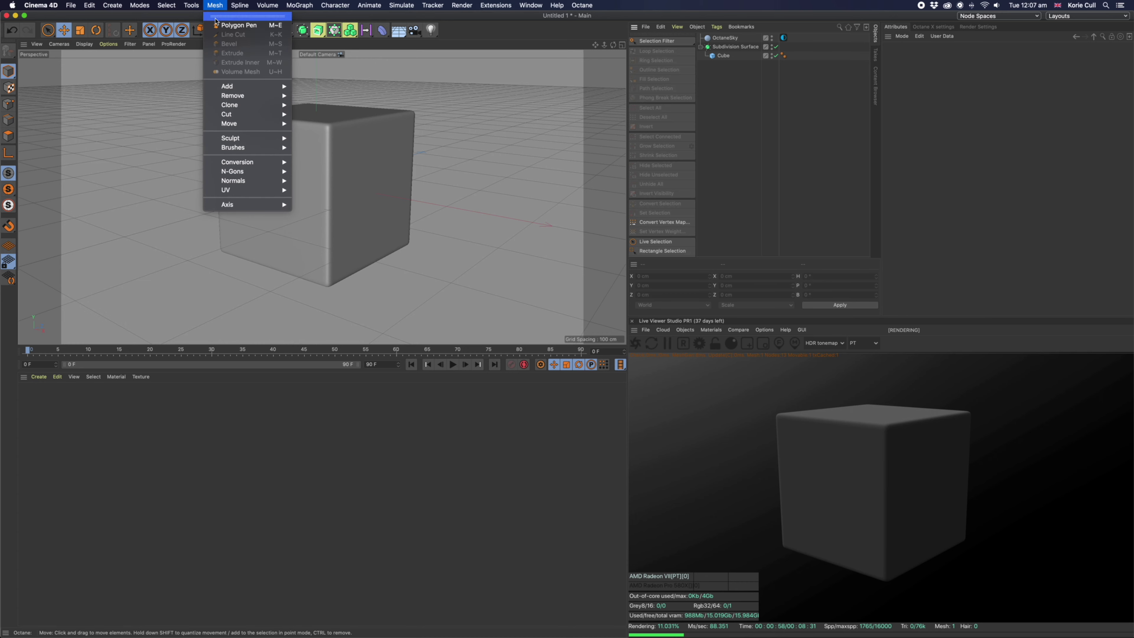
click(241, 16)
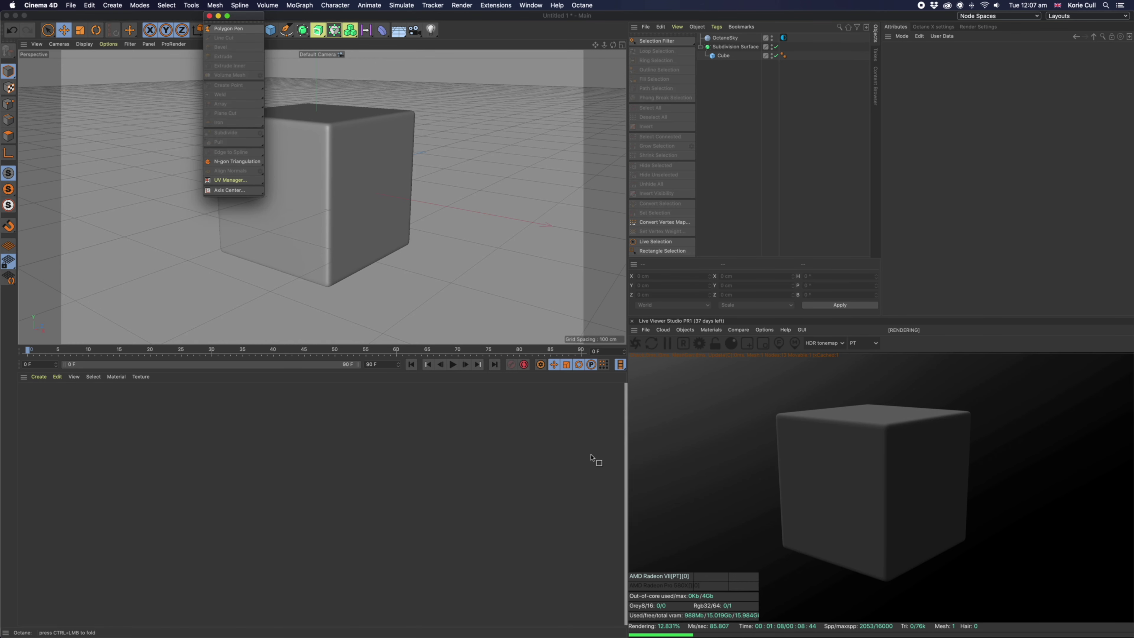
drag(613, 496, 578, 379)
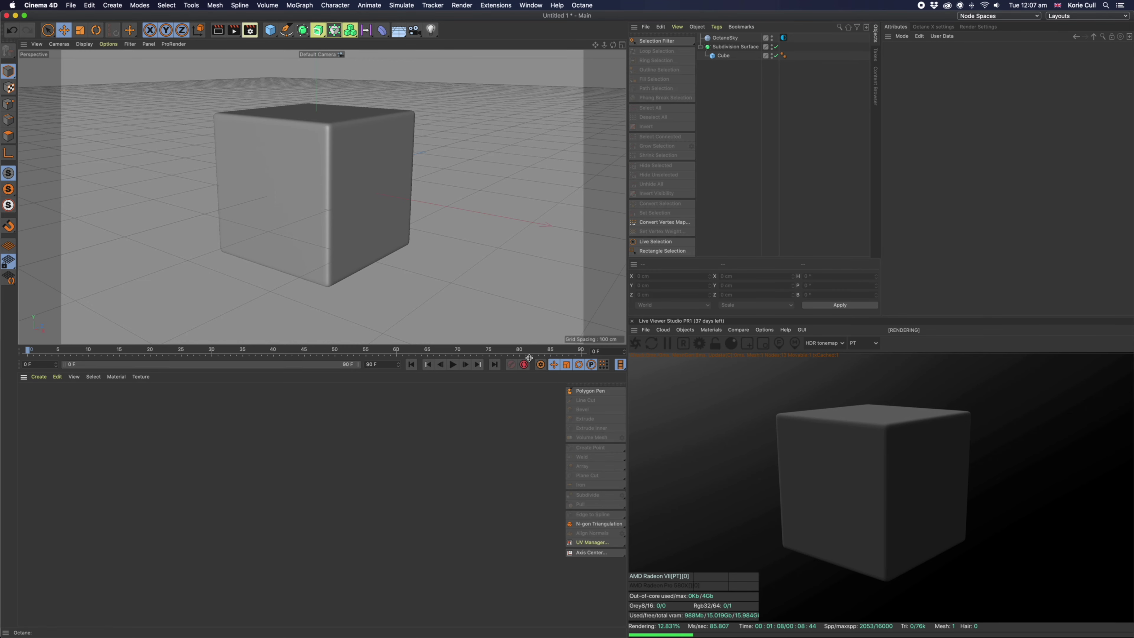
drag(528, 358, 529, 425)
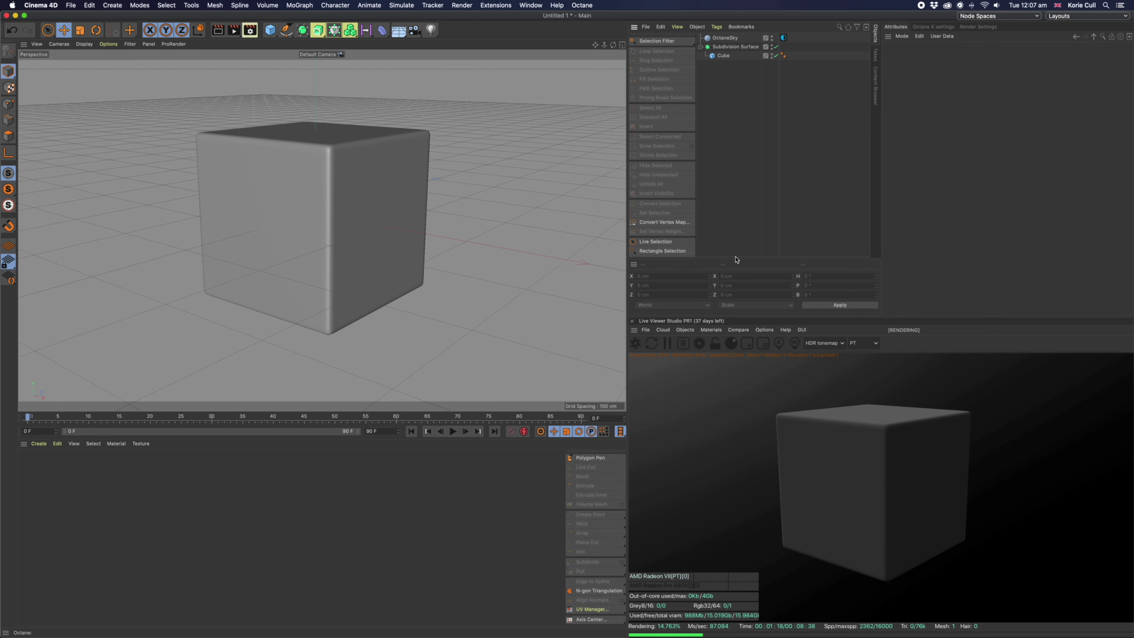
Step: Keep Coordinates under the object list and lengthen the selection palette to show all commands
drag(736, 260, 942, 313)
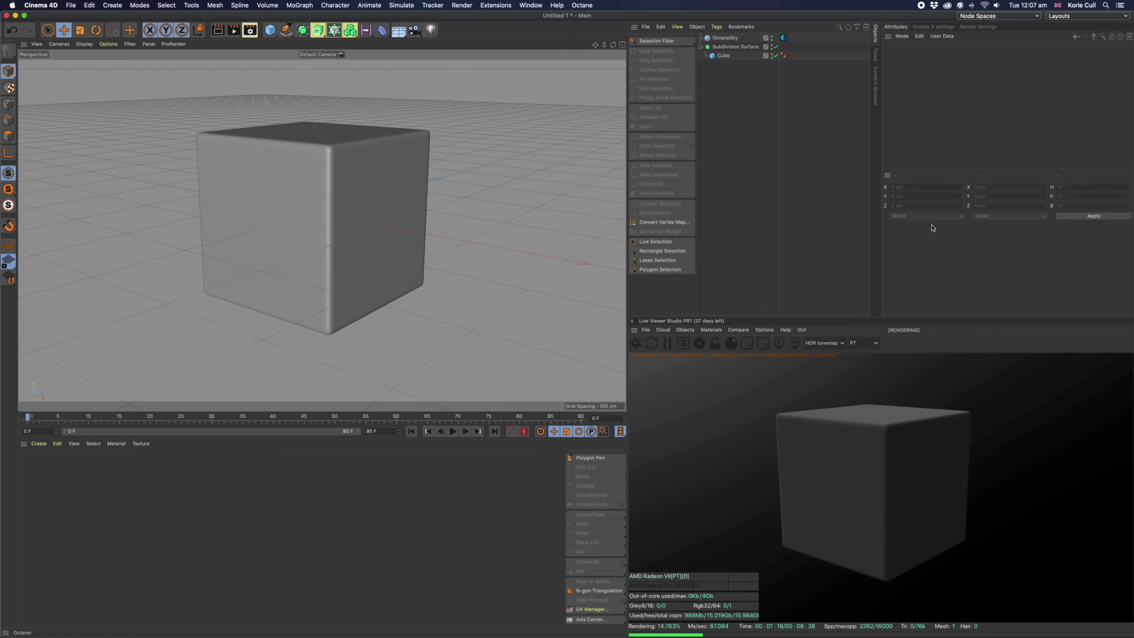
drag(925, 168, 932, 265)
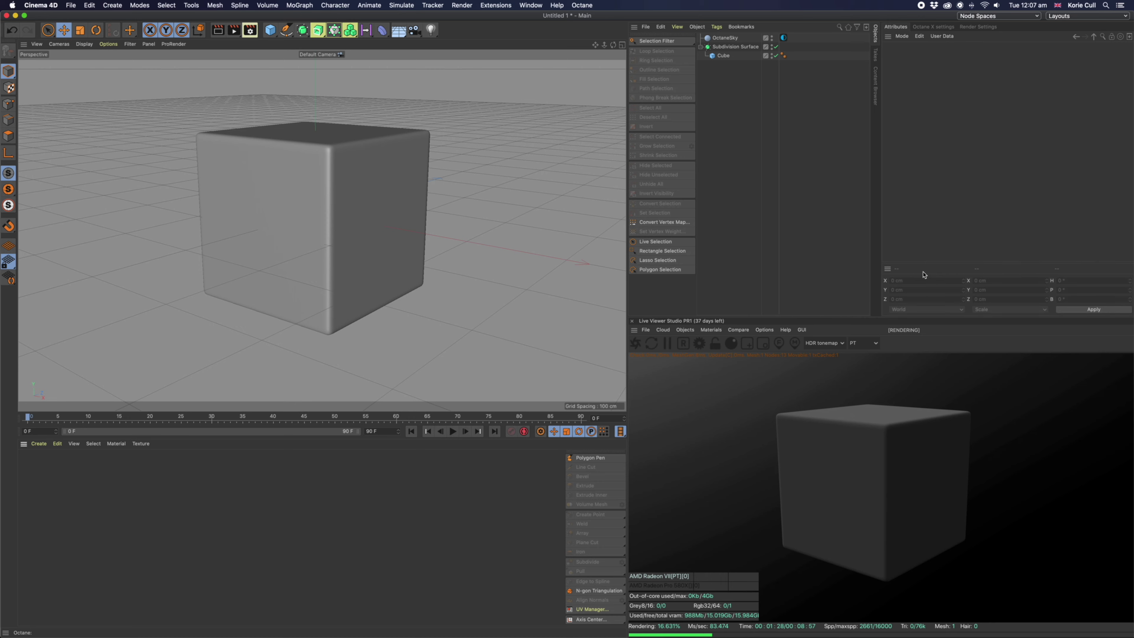
mouse_move(887, 269)
mouse_down()
mouse_move(692, 312)
mouse_move(649, 217)
mouse_up()
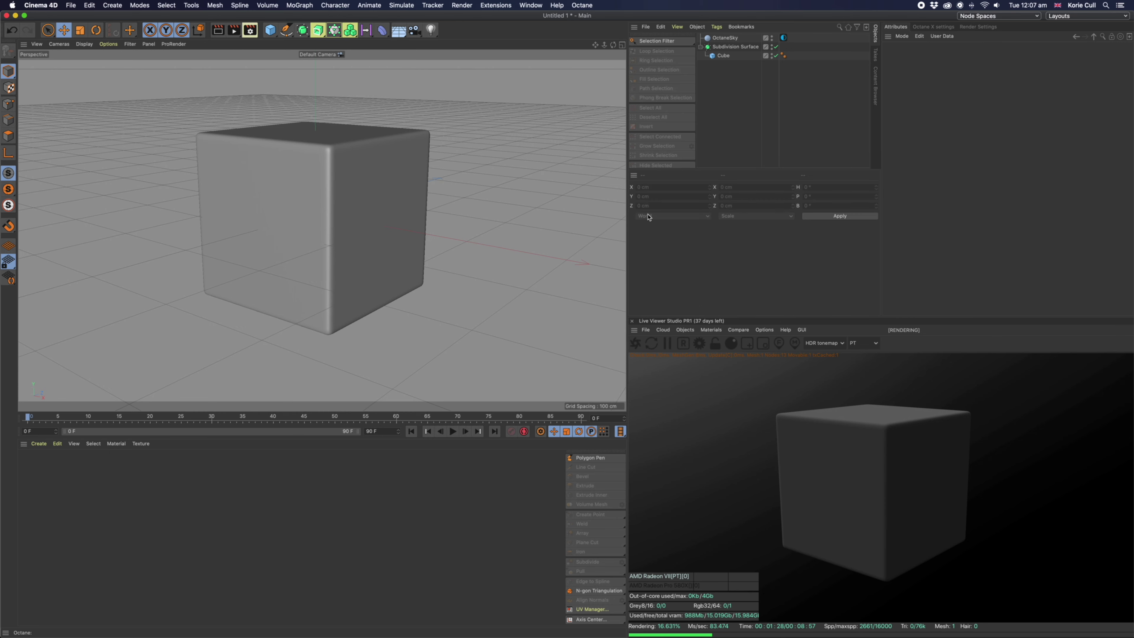
drag(663, 169, 664, 265)
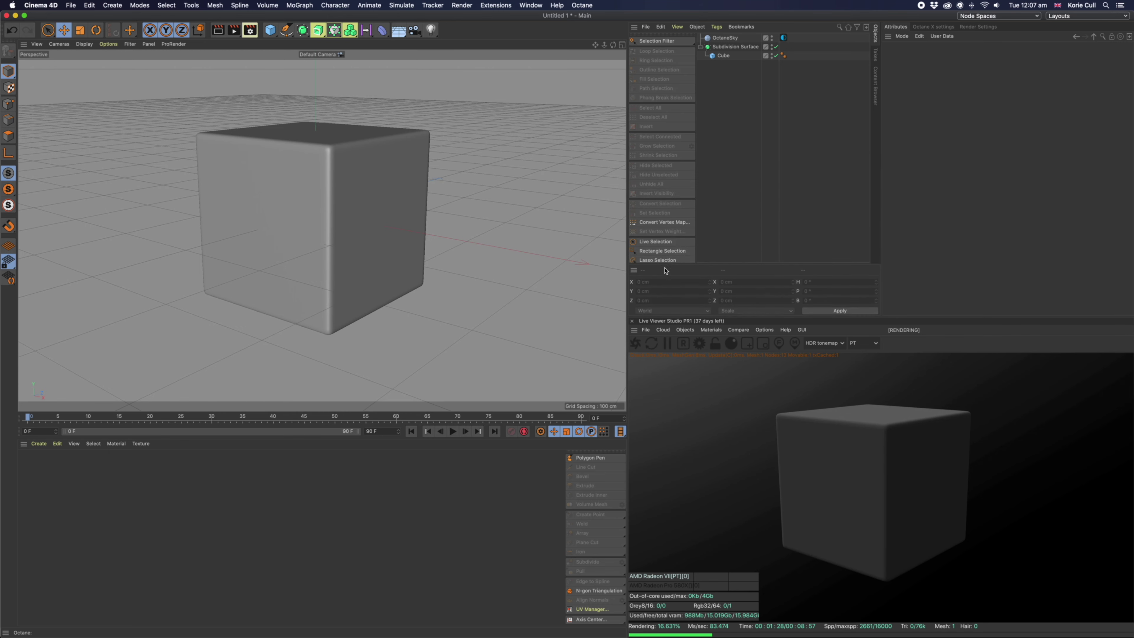
drag(691, 319, 692, 336)
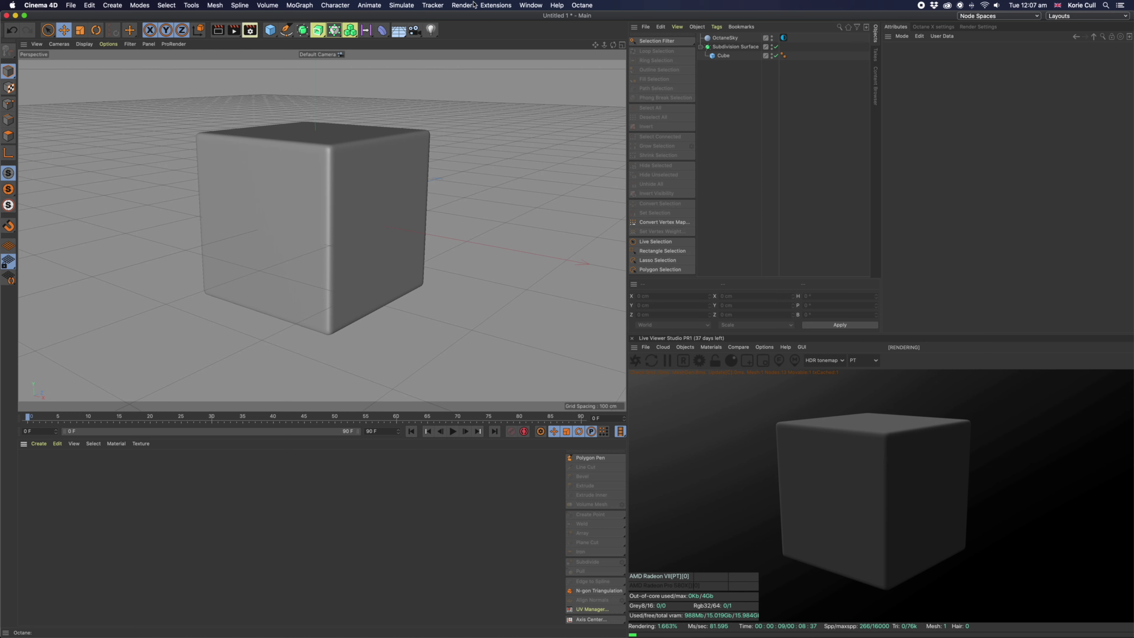
Step: Save the current arrangement as the startup layout
click(535, 5)
mouse_move(576, 25)
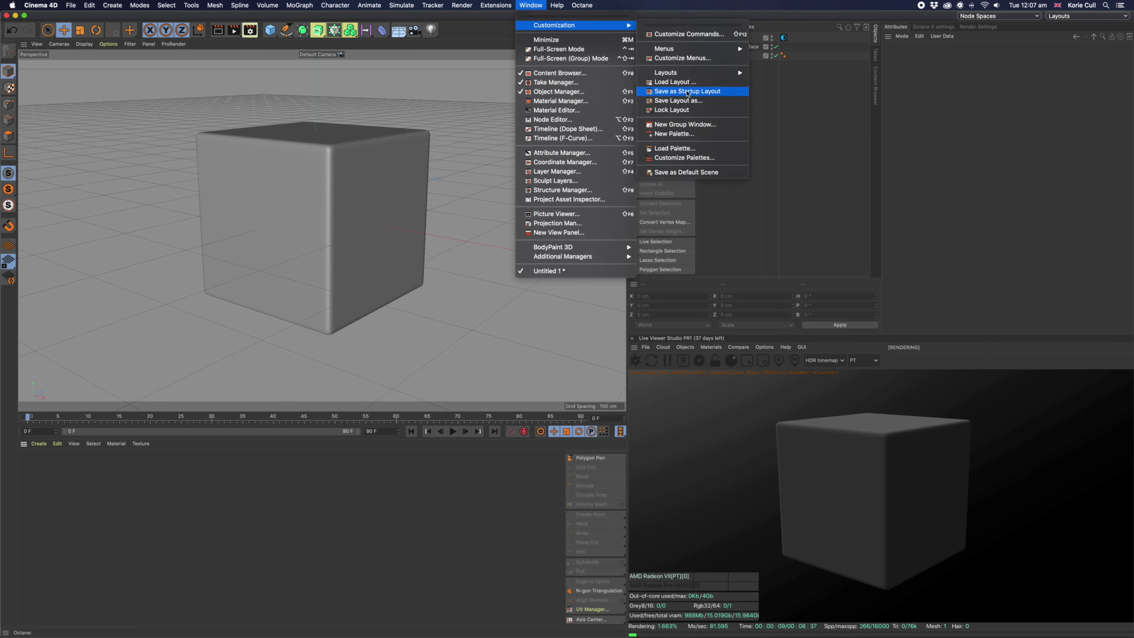
click(690, 94)
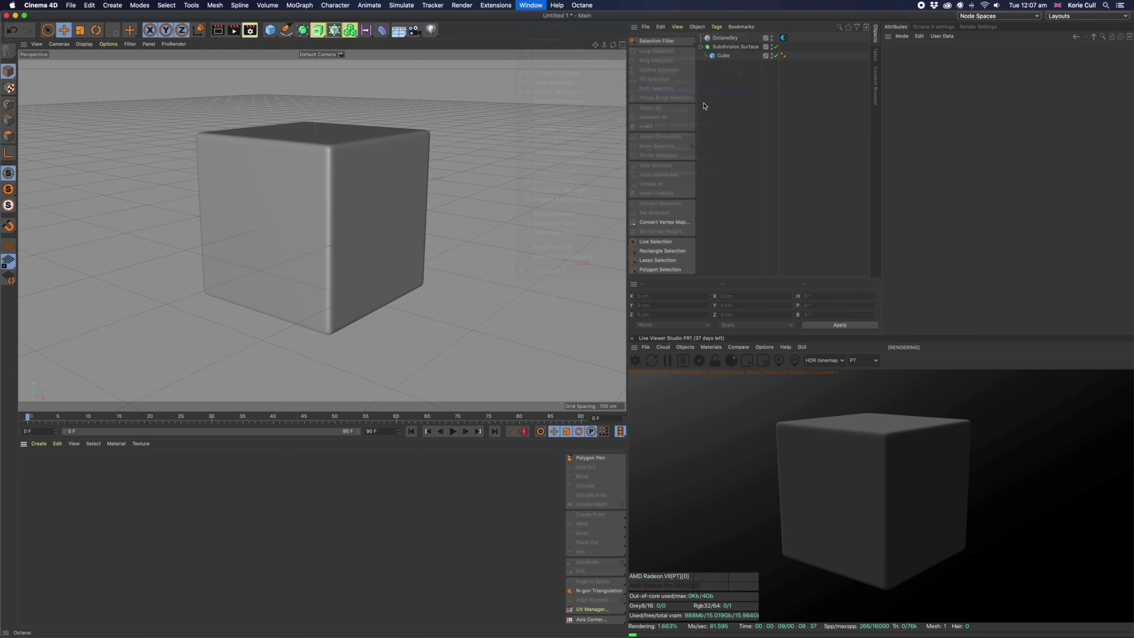
alt+drag(348, 273, 412, 266)
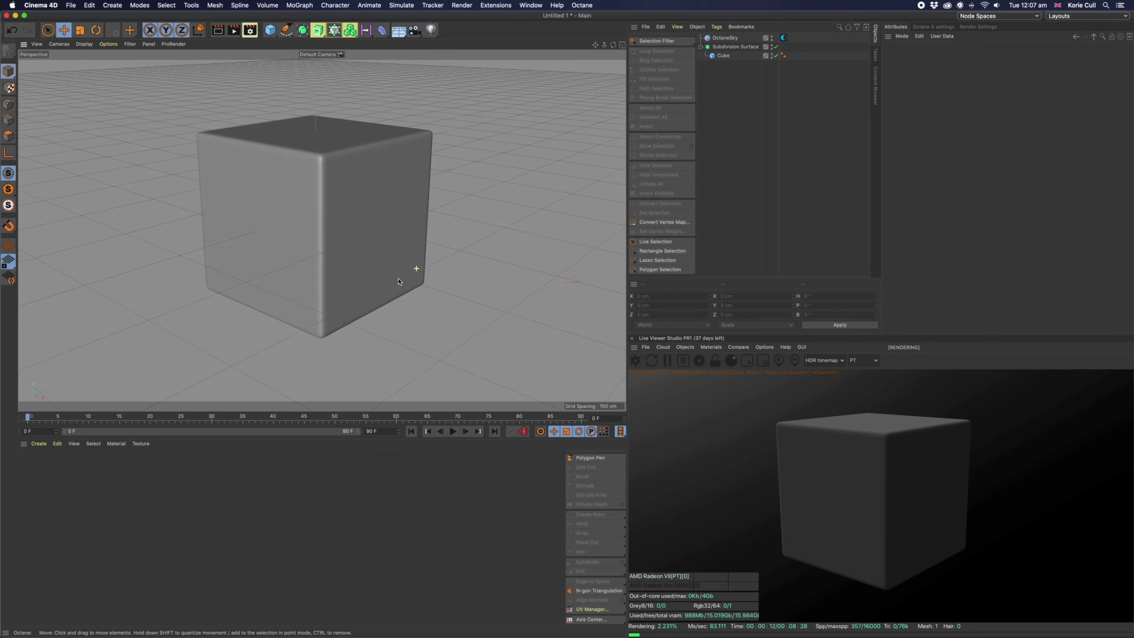
Step: Change the OctaneSky HDRI to aerodynamics_workshop_4k.hdr
click(783, 37)
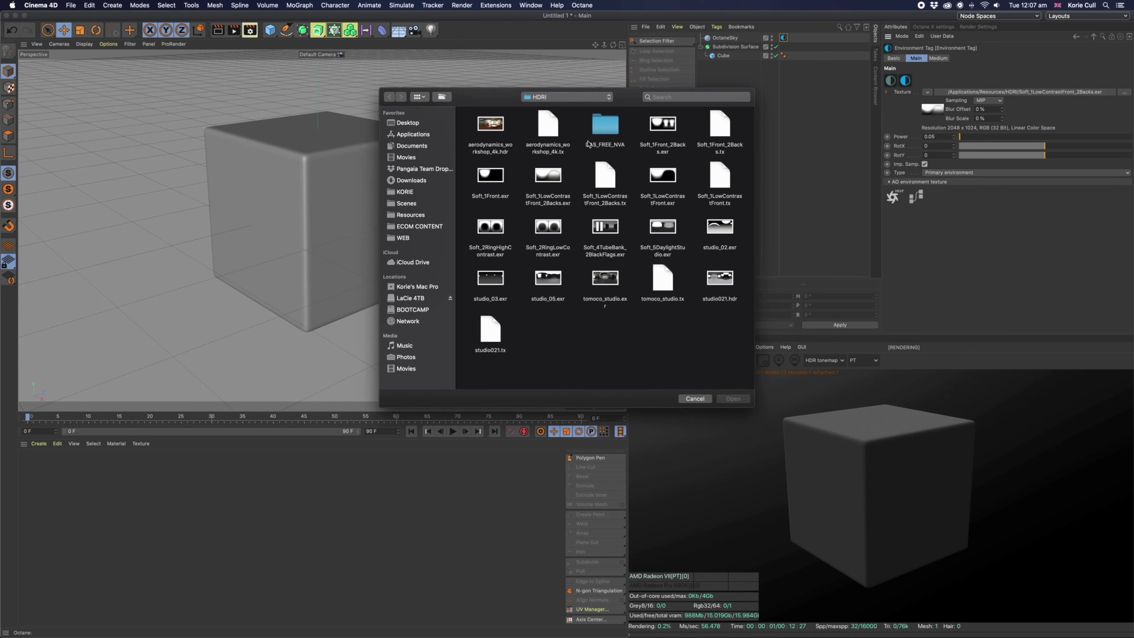
click(604, 280)
click(495, 124)
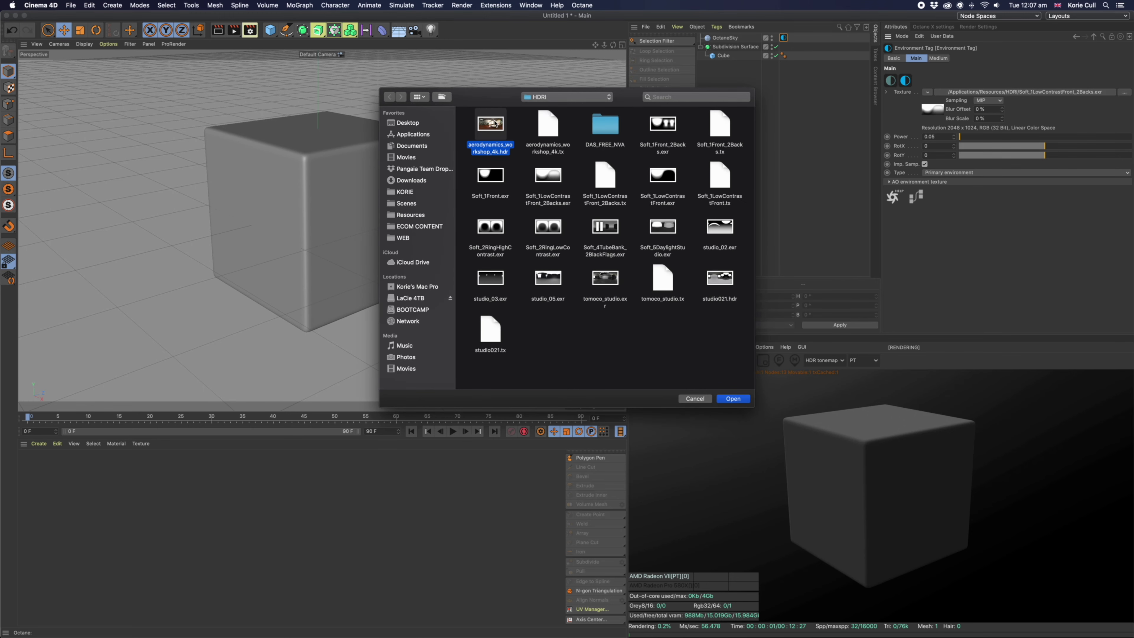
click(732, 398)
key(Return)
key(Return)
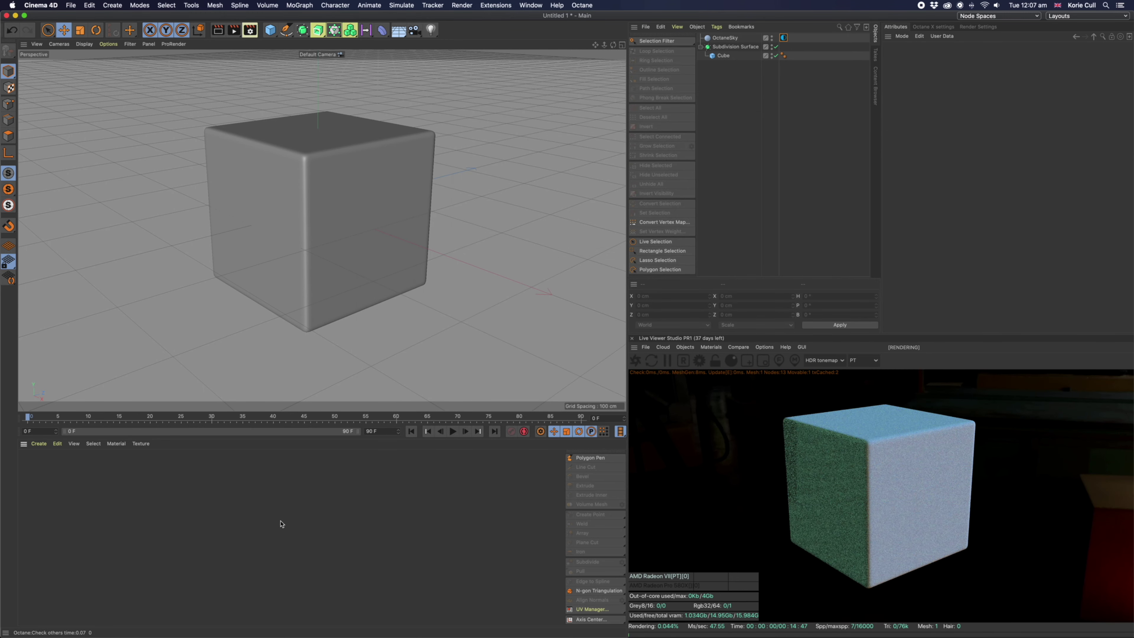
Step: Create an Octane glossy material, OctGlossy1, and apply it to the Cube
click(711, 347)
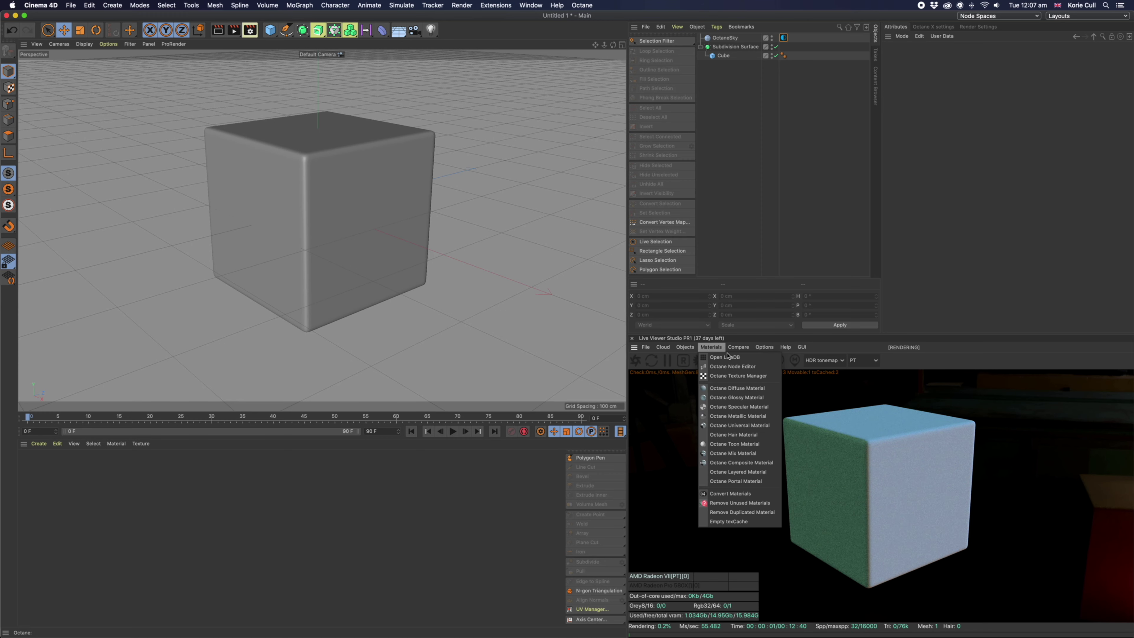
click(730, 398)
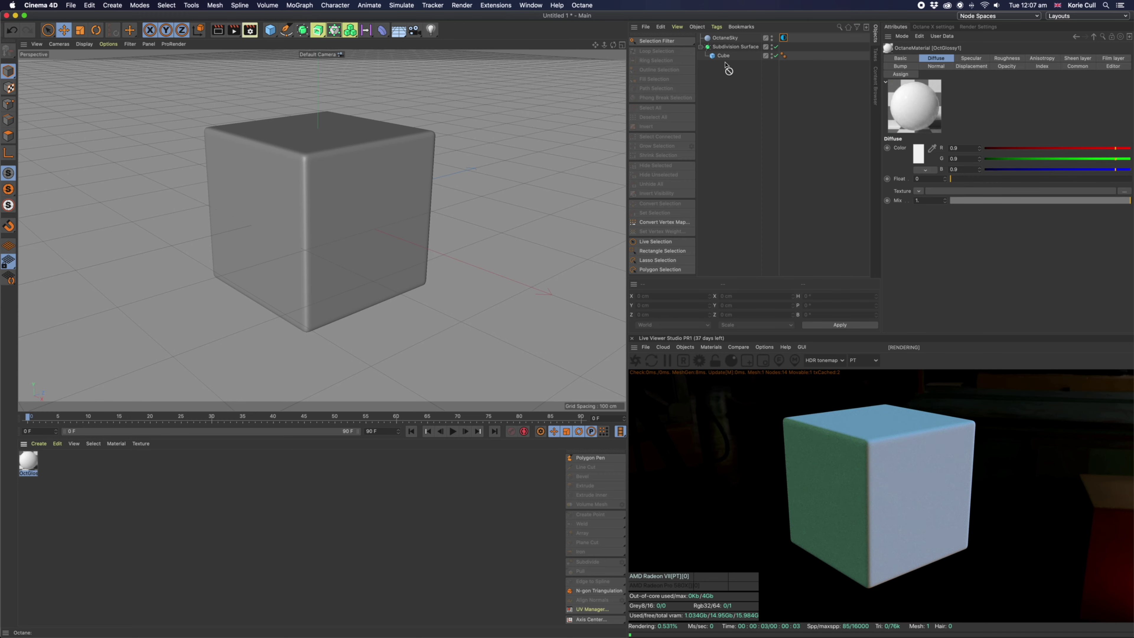
drag(725, 58, 724, 55)
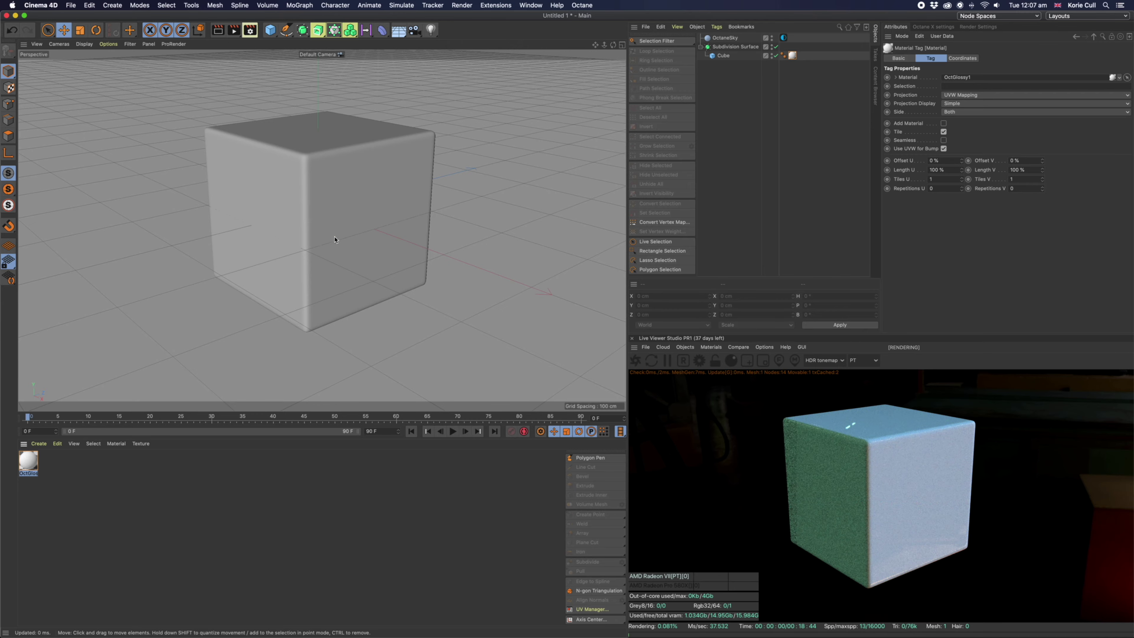
Step: Orbit around the glossy cube and disable its Subdivision Surface to show hard edges
mouse_move(339, 242)
alt+mouse_down()
mouse_move(397, 271)
mouse_move(400, 253)
mouse_move(405, 273)
mouse_move(403, 238)
alt+mouse_up()
scroll(347, 170, up, 2)
scroll(347, 169, up, 2)
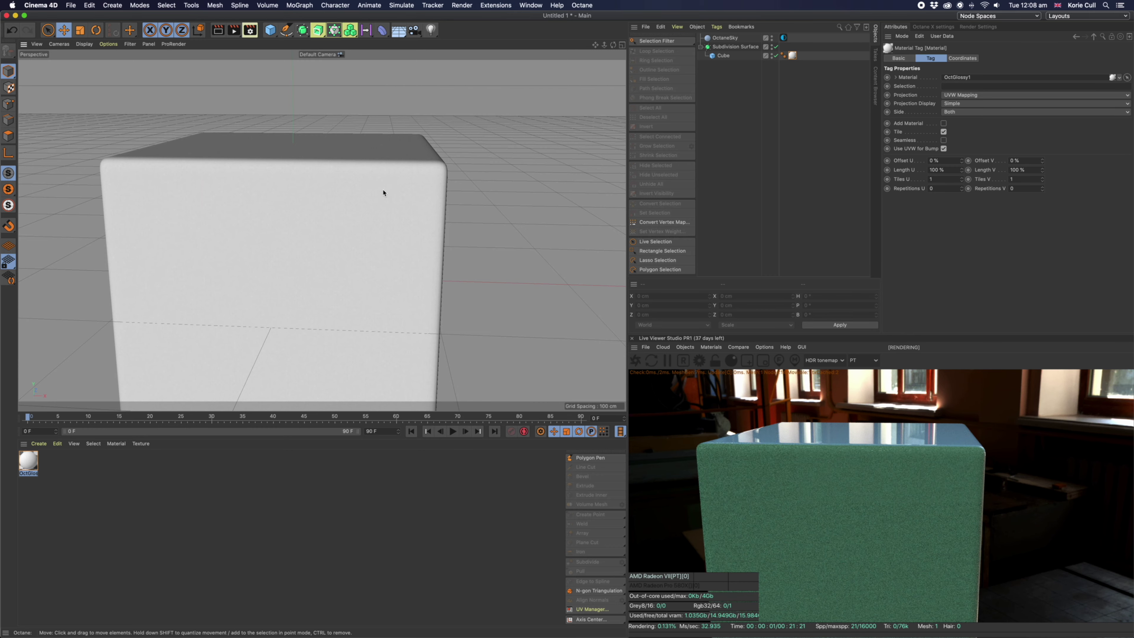
mouse_move(423, 294)
alt+mouse_down()
mouse_move(389, 218)
mouse_move(466, 203)
mouse_move(342, 229)
mouse_move(351, 230)
alt+mouse_up()
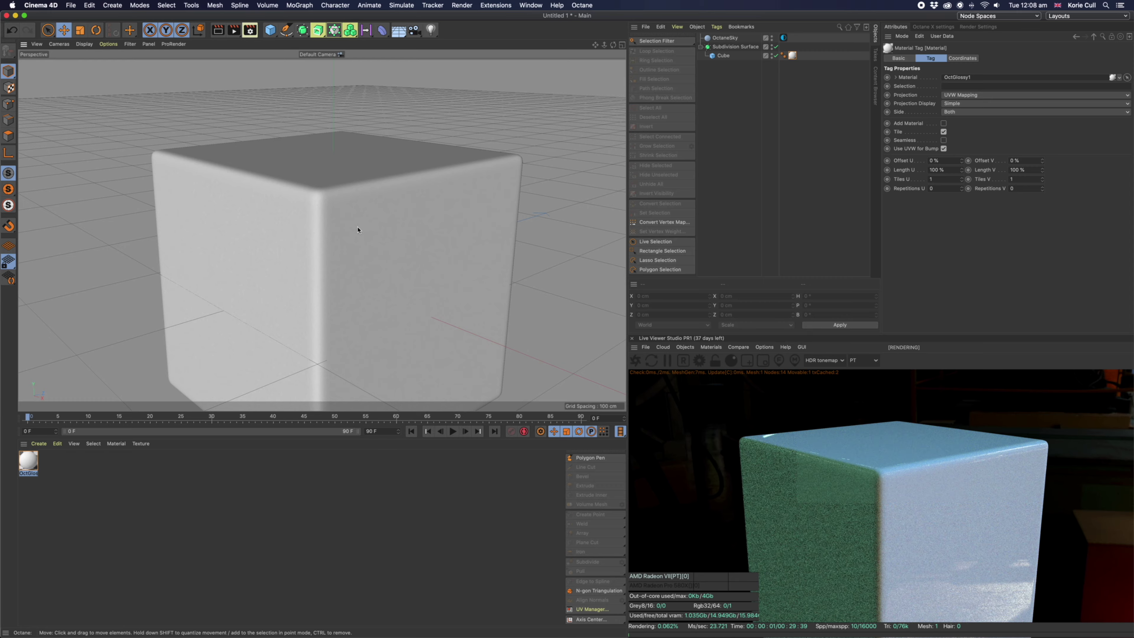
alt+drag(438, 250, 339, 241)
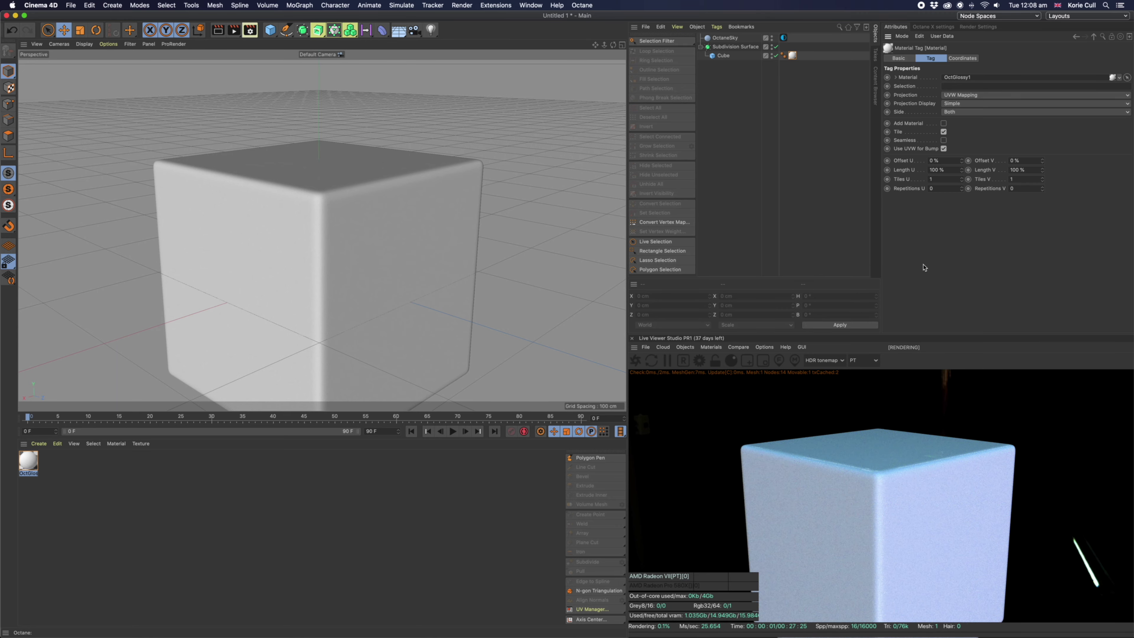
mouse_move(355, 239)
alt+mouse_down()
mouse_move(329, 246)
mouse_move(367, 267)
alt+mouse_up()
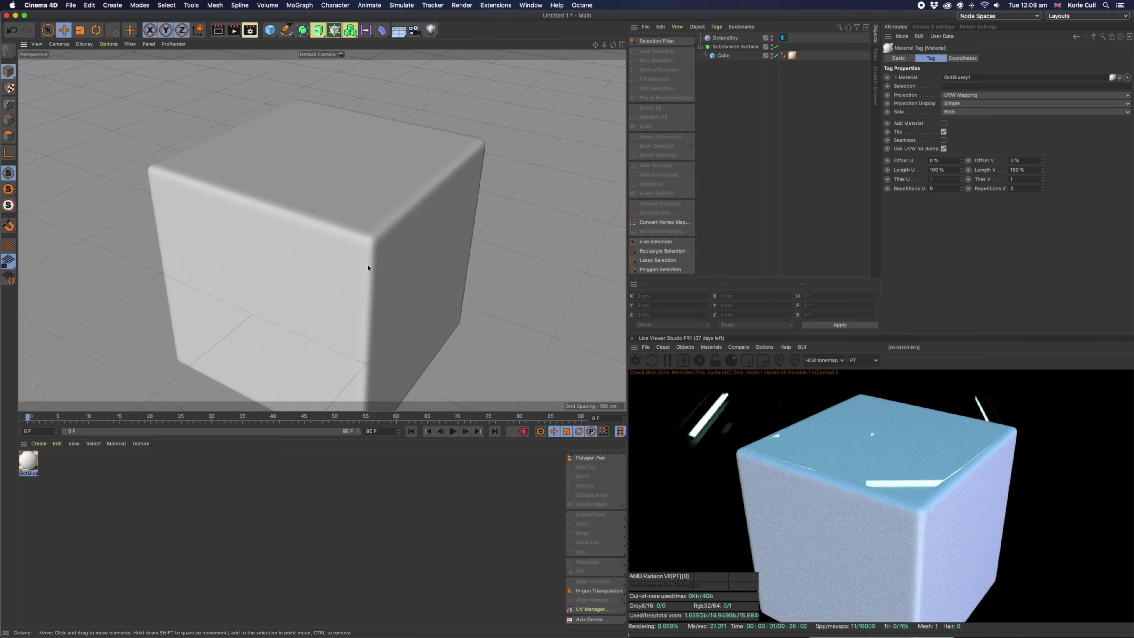
click(775, 47)
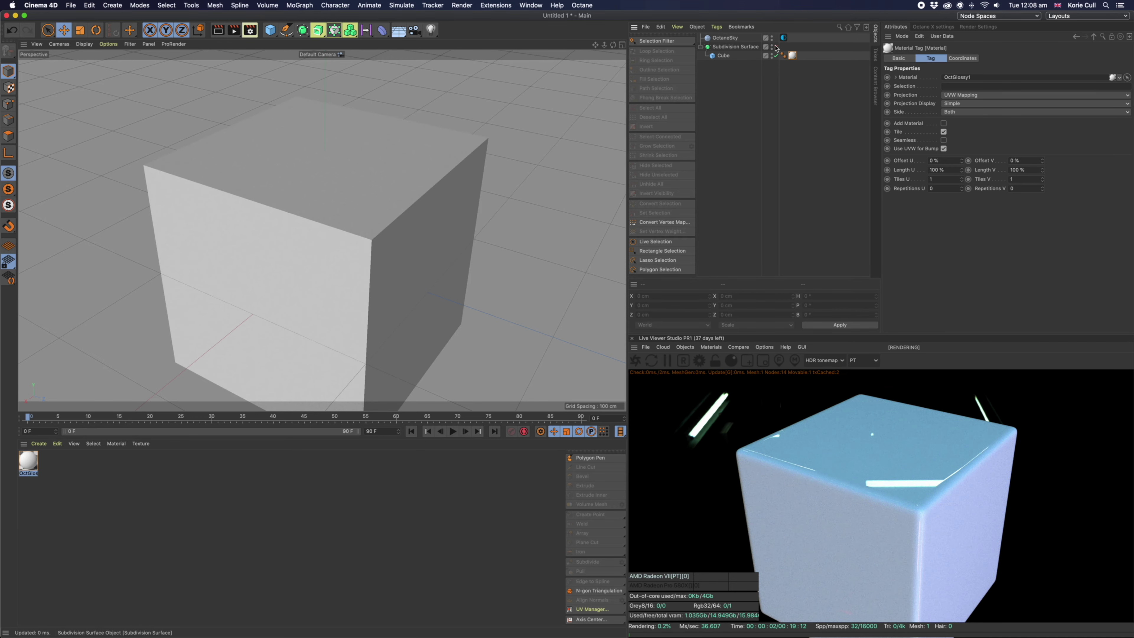
mouse_move(330, 224)
alt+mouse_down()
mouse_move(412, 213)
mouse_move(322, 232)
mouse_move(370, 226)
mouse_move(411, 248)
alt+mouse_up()
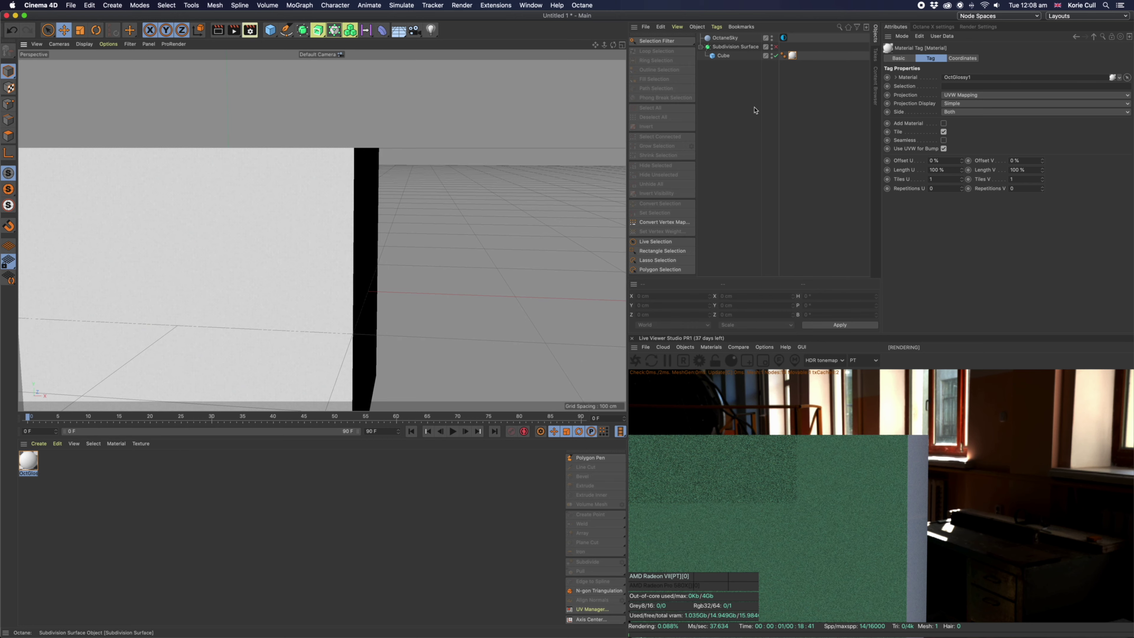
Step: Add an Octane camera from the Live Viewer Objects menu and make it the viewport camera
click(685, 347)
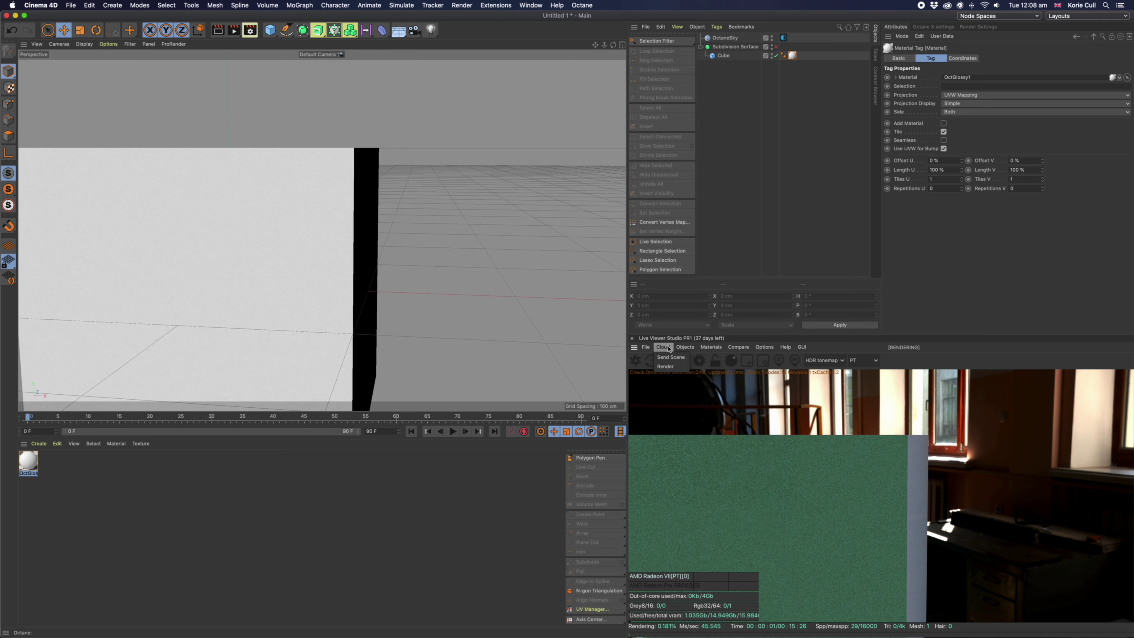
click(646, 347)
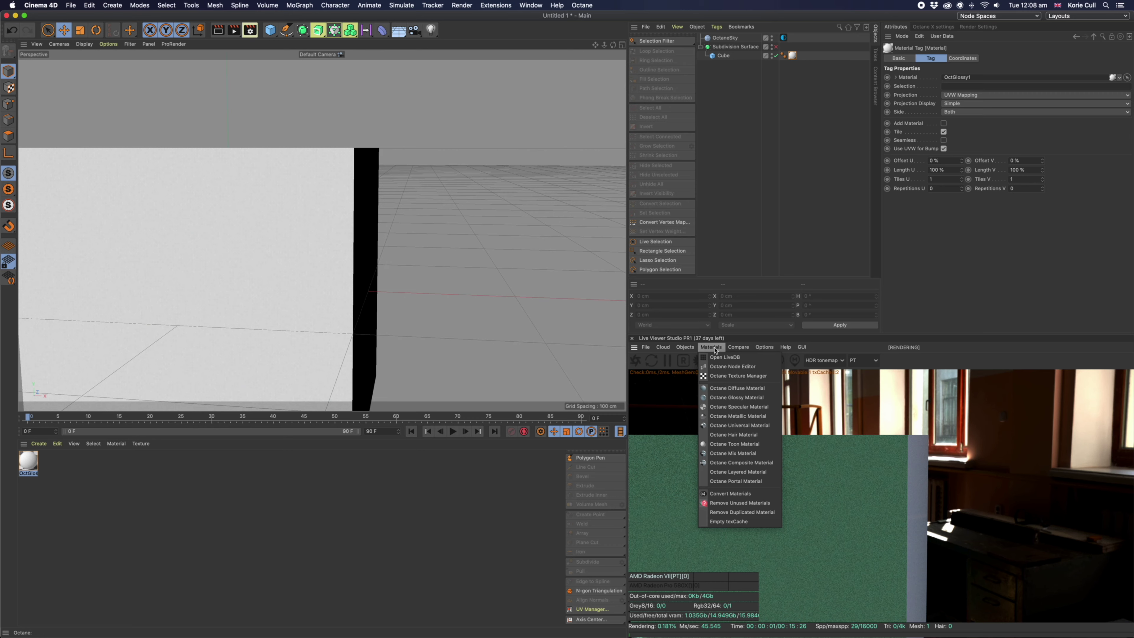
click(701, 357)
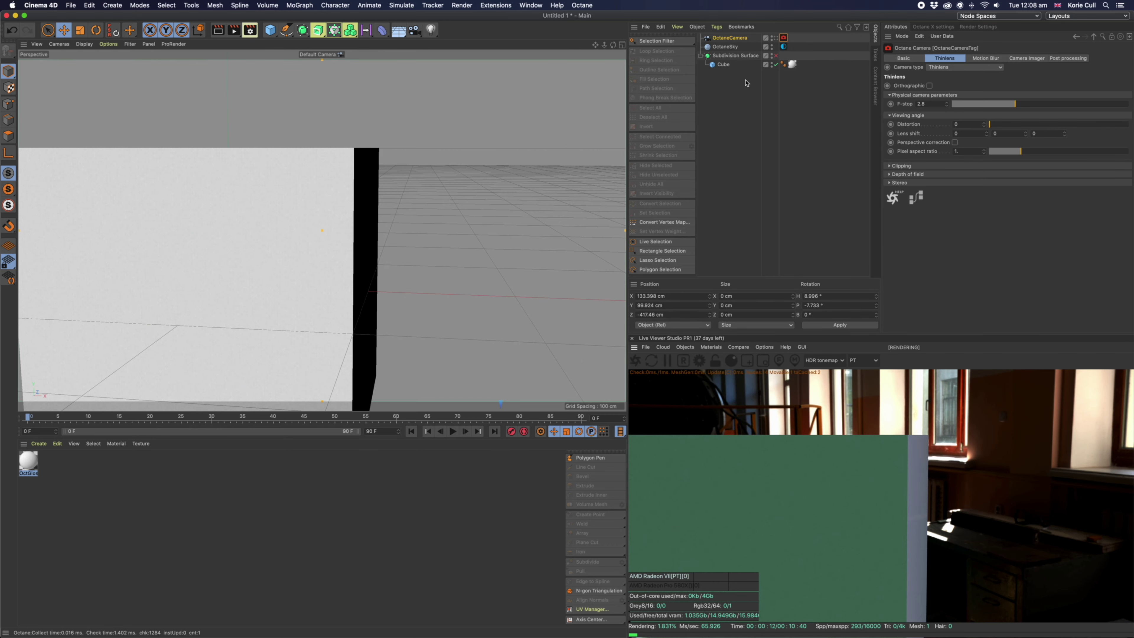
click(777, 39)
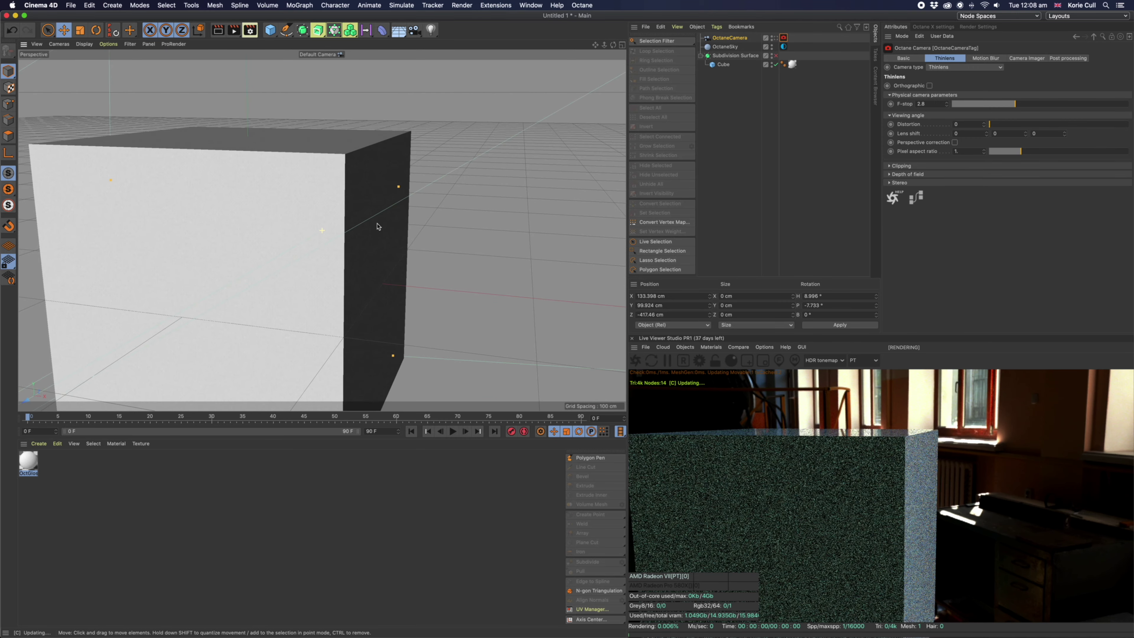
click(774, 37)
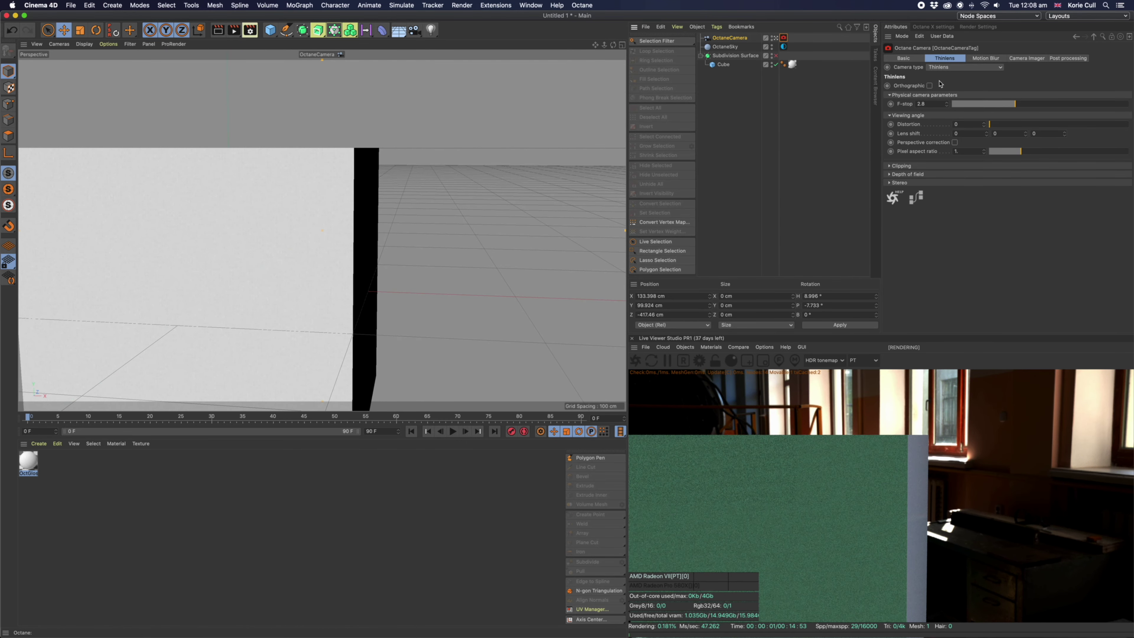
Step: Show the Octane Camera tag's Thinlens settings with Depth of field expanded
click(984, 58)
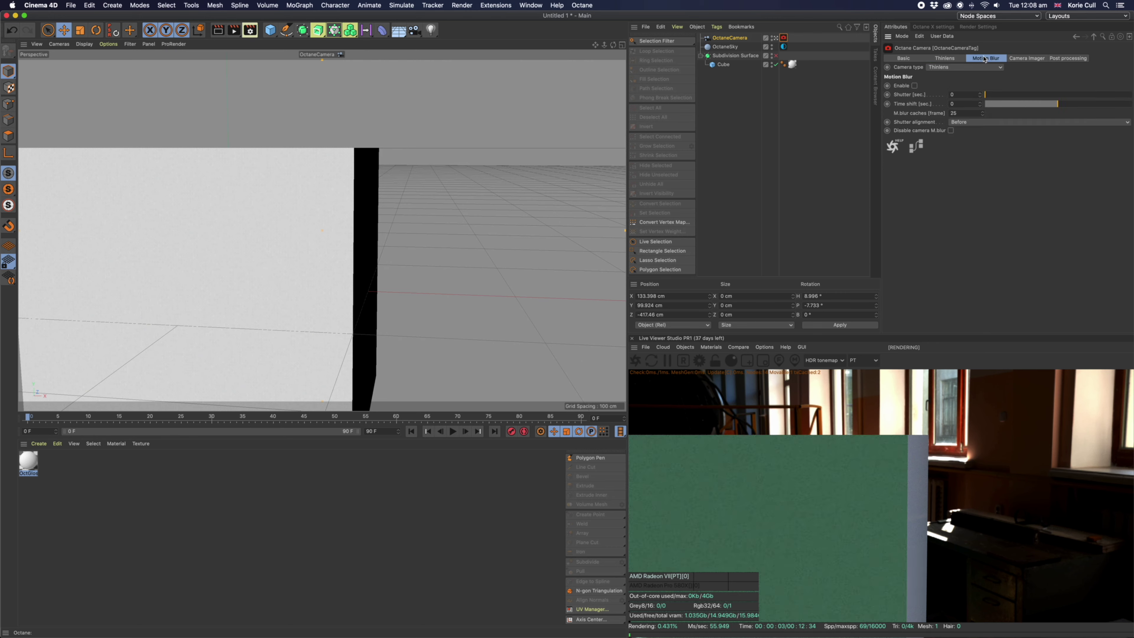
click(945, 58)
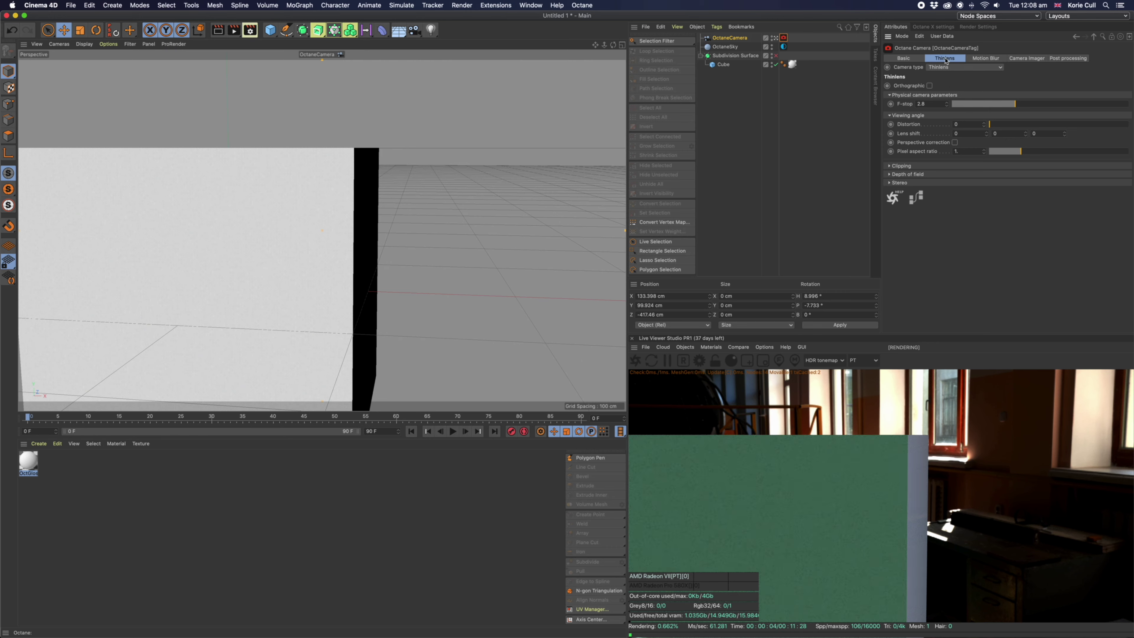
click(737, 38)
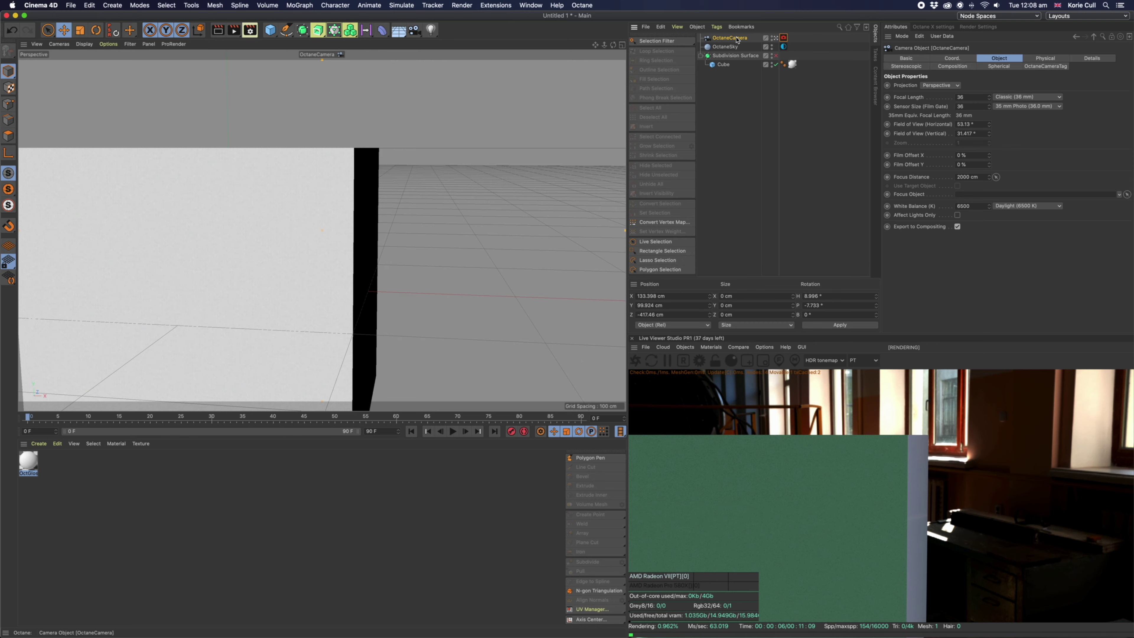
click(783, 38)
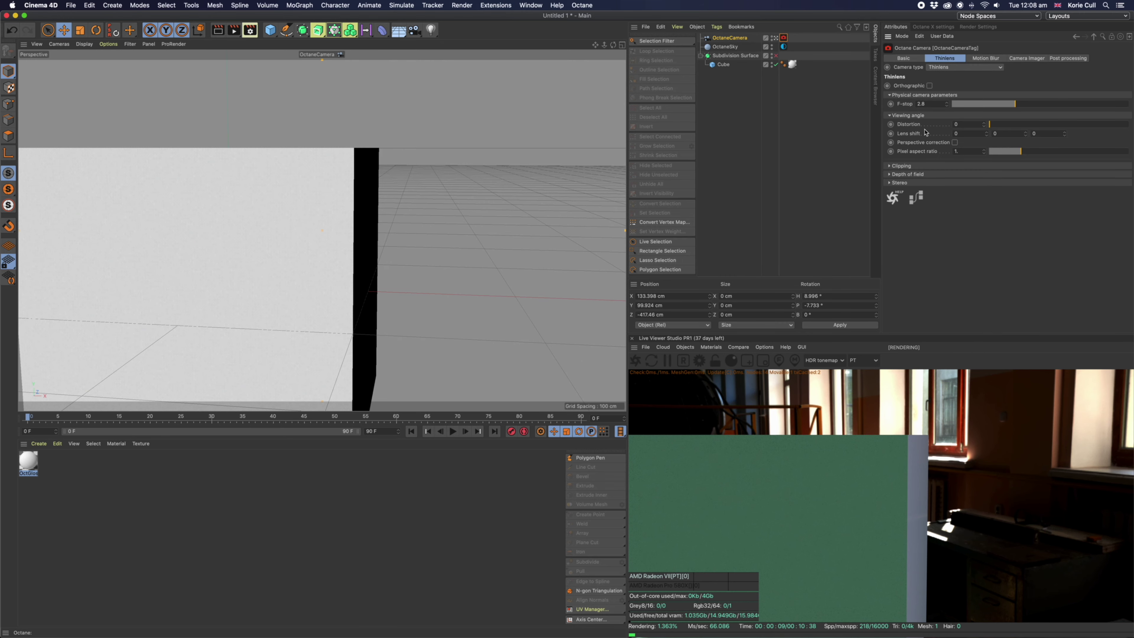
click(890, 174)
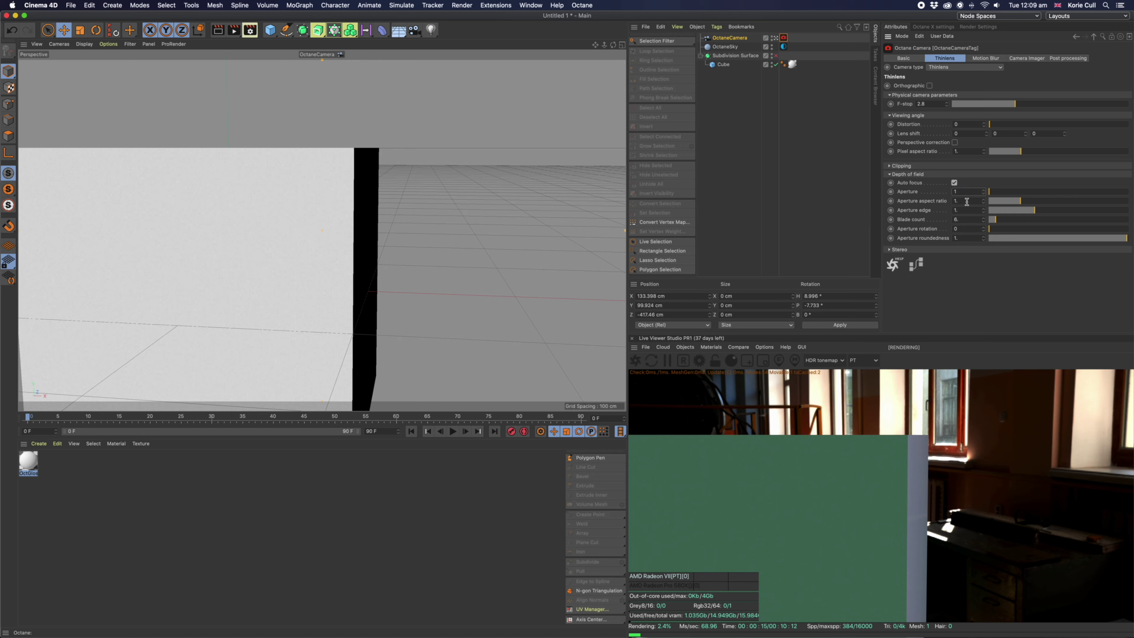
Step: Turn off auto focus and set the camera aperture to 4 cm
key(Return)
key(Return)
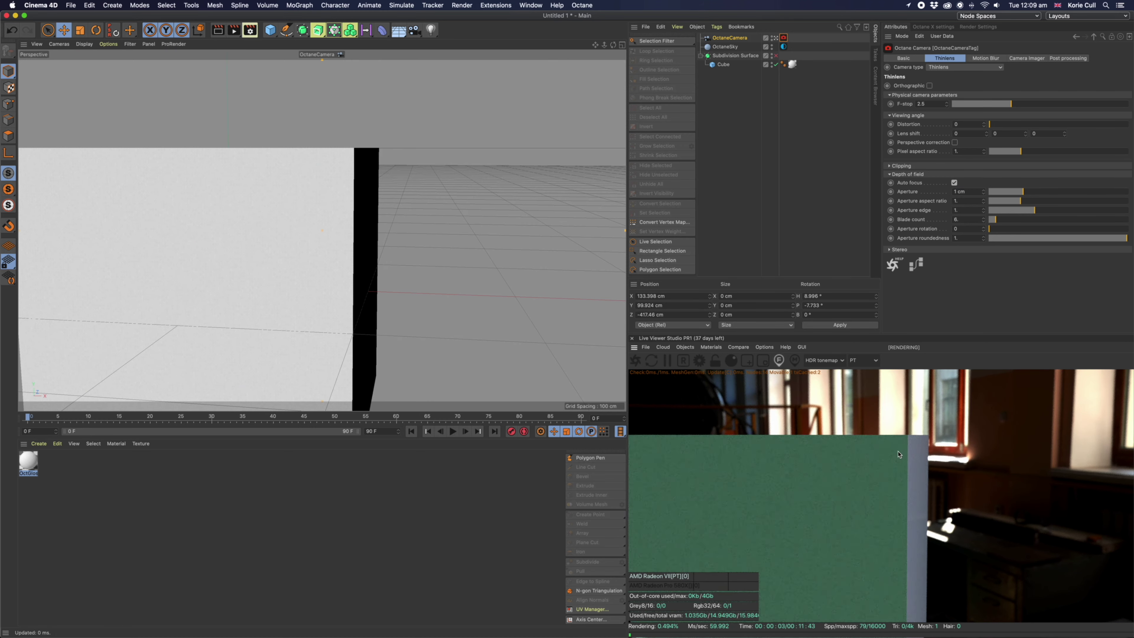
click(954, 182)
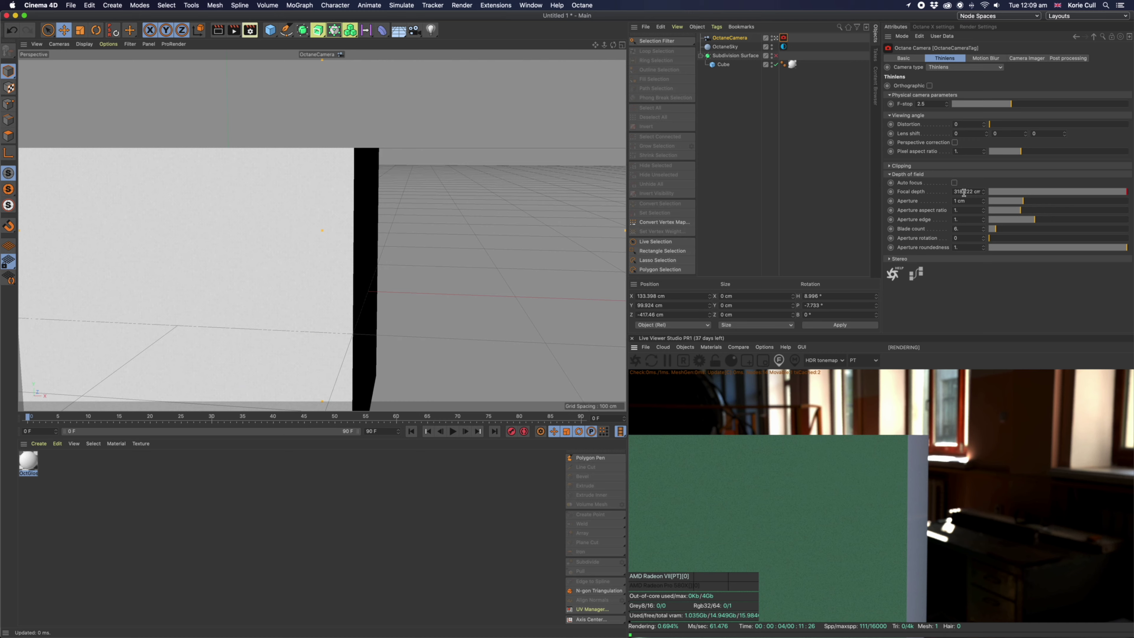
click(966, 201)
text(4)
click(974, 210)
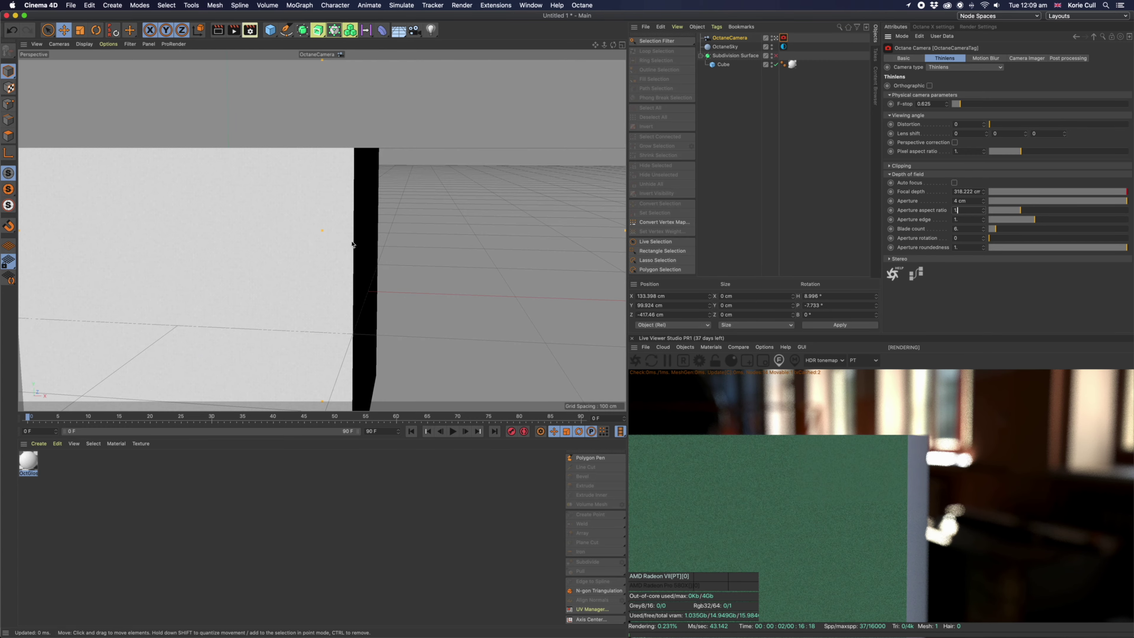
Step: Re-enable the Subdivision Surface and focus on the cube's near face (157.538 cm focal depth)
mouse_move(354, 246)
alt+mouse_down()
mouse_move(311, 174)
mouse_move(315, 151)
alt+mouse_up()
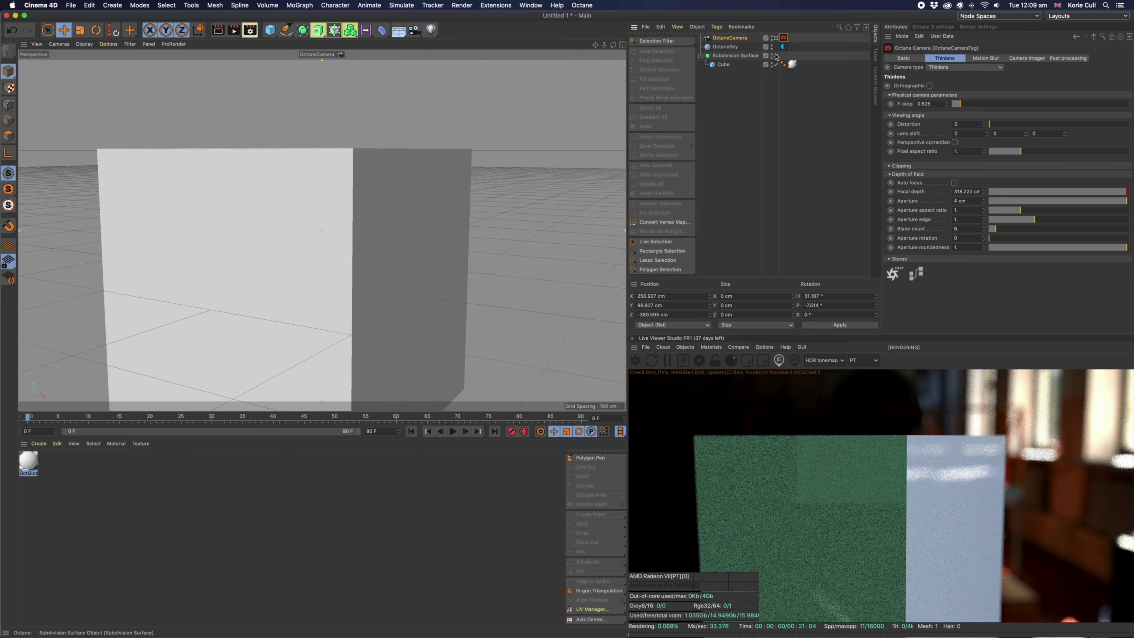
click(775, 56)
alt+drag(336, 219, 354, 264)
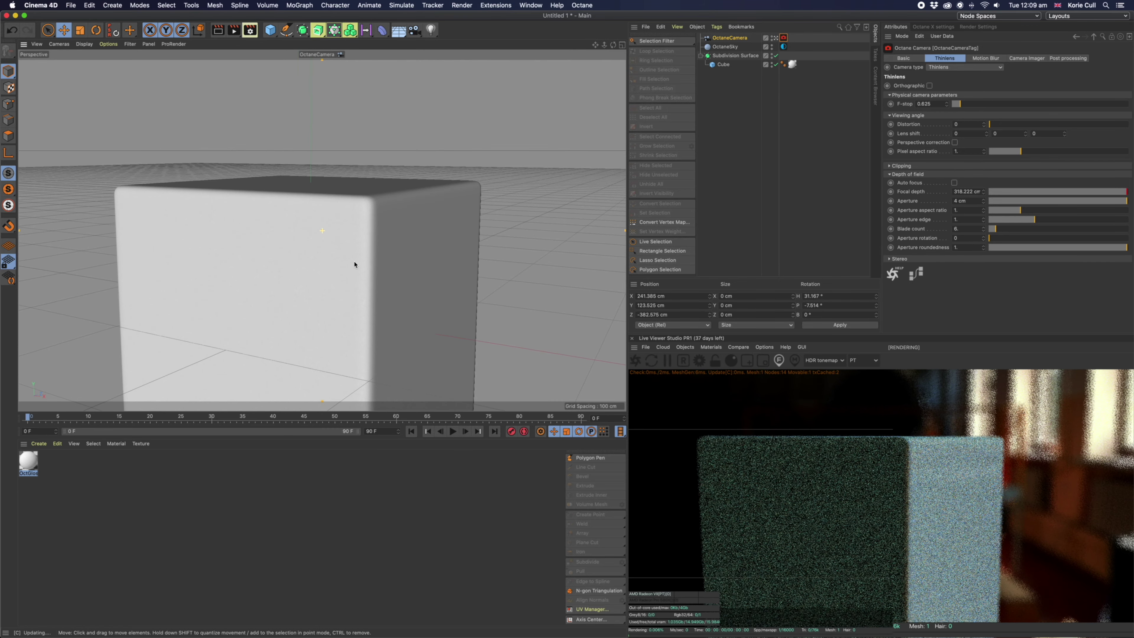
scroll(365, 212, up, 3)
scroll(369, 215, up, 3)
alt+drag(369, 215, 377, 203)
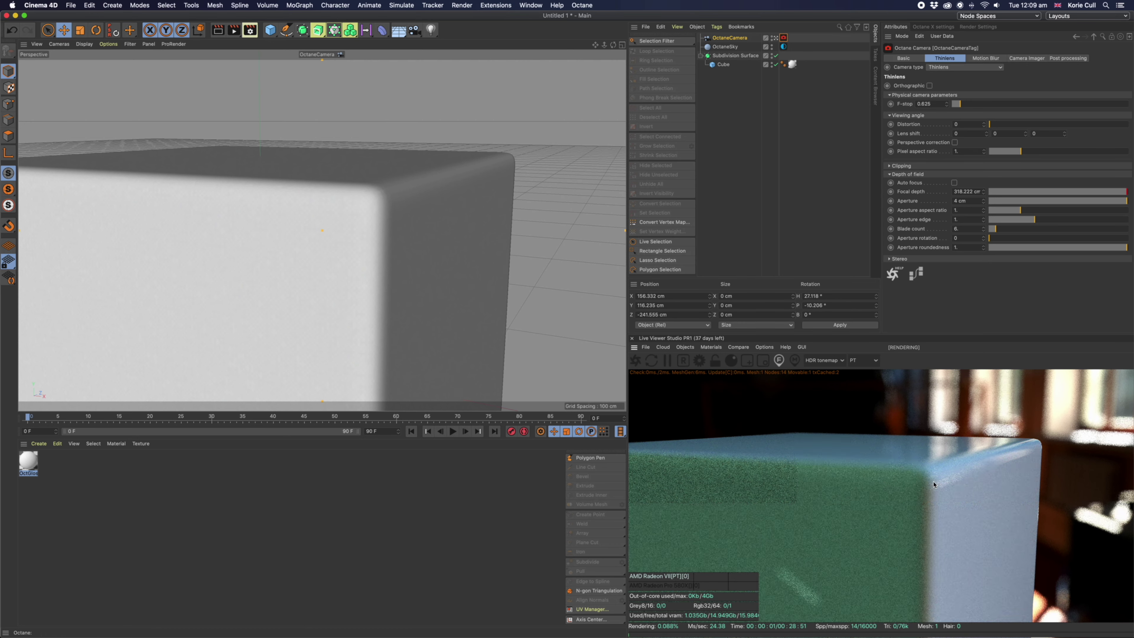
click(795, 493)
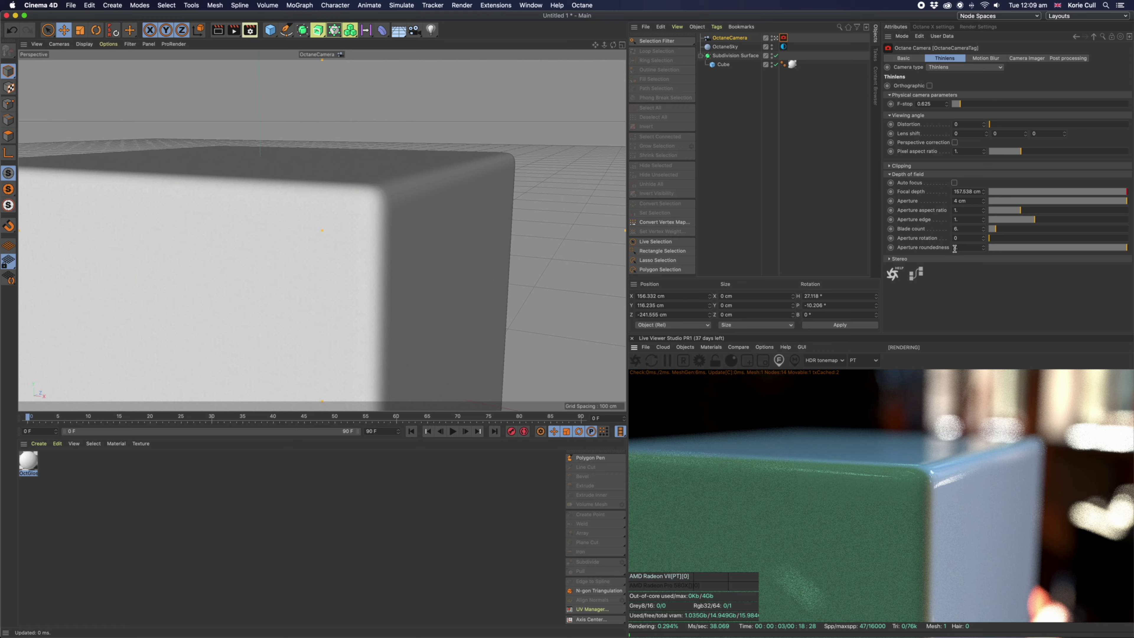
Step: Set the blade count to 26, leaving aperture edge and aspect ratio at 1
click(961, 228)
text(26)
click(971, 238)
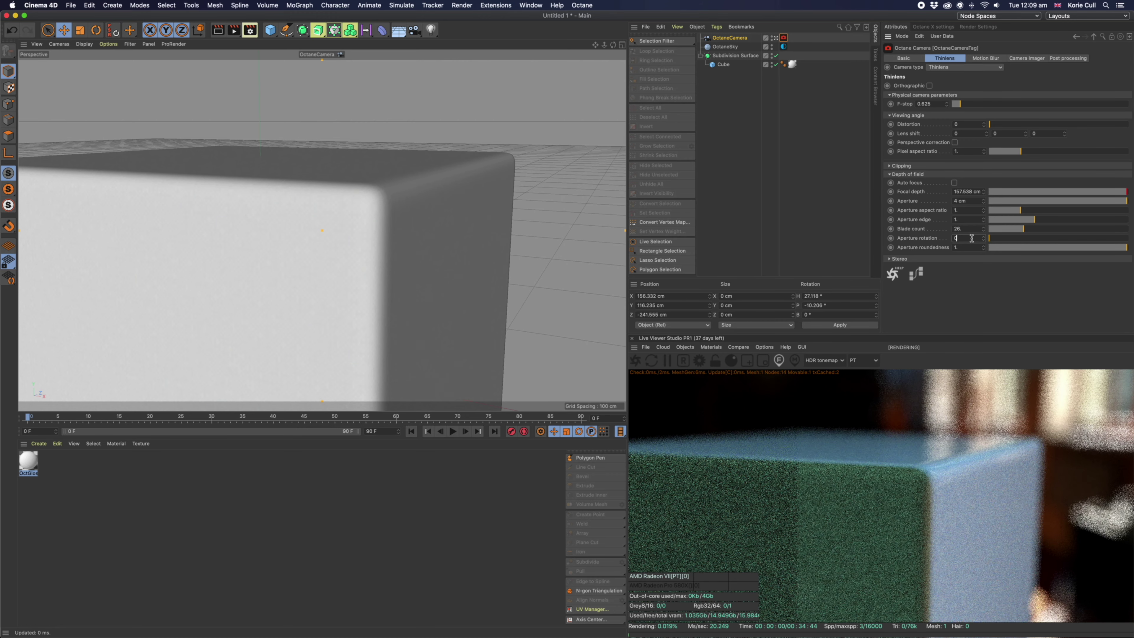
click(972, 219)
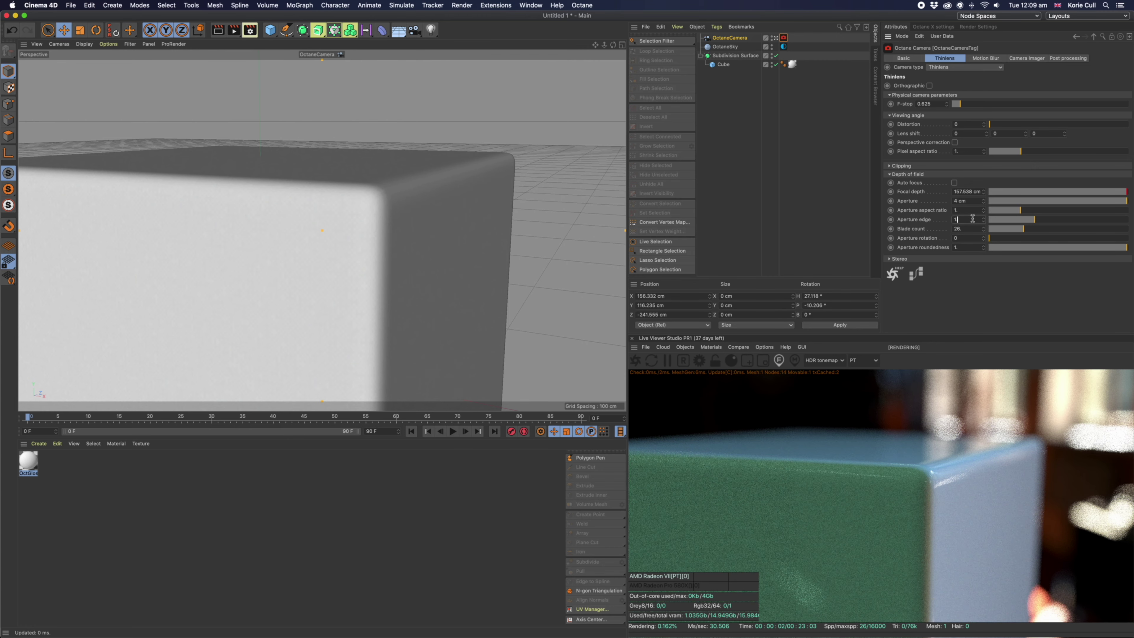
key(Return)
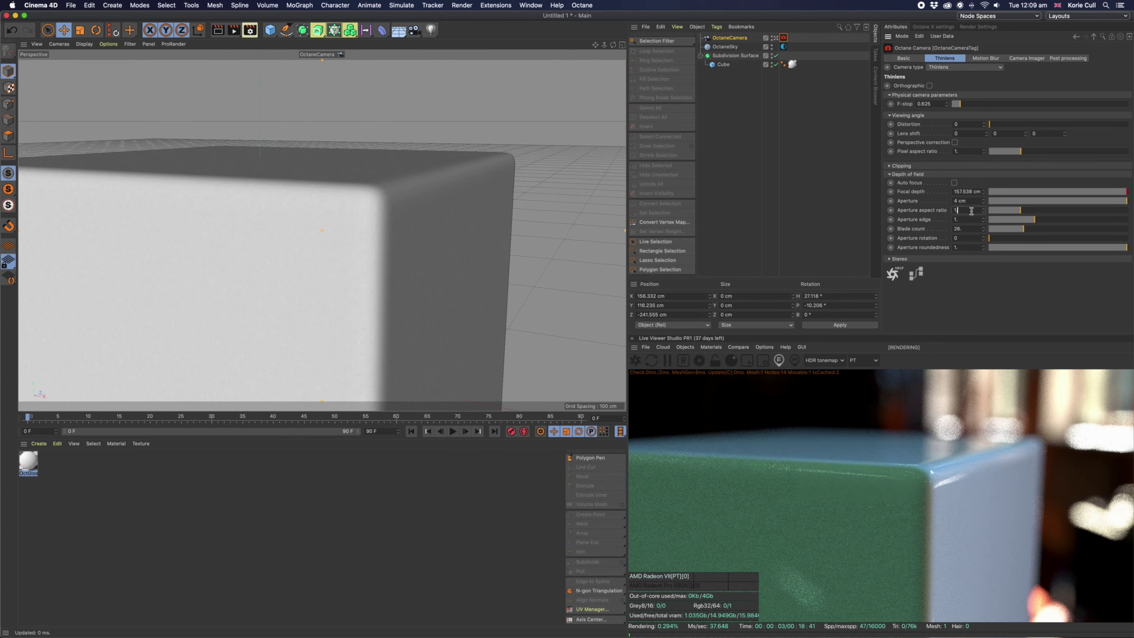
key(Return)
click(972, 210)
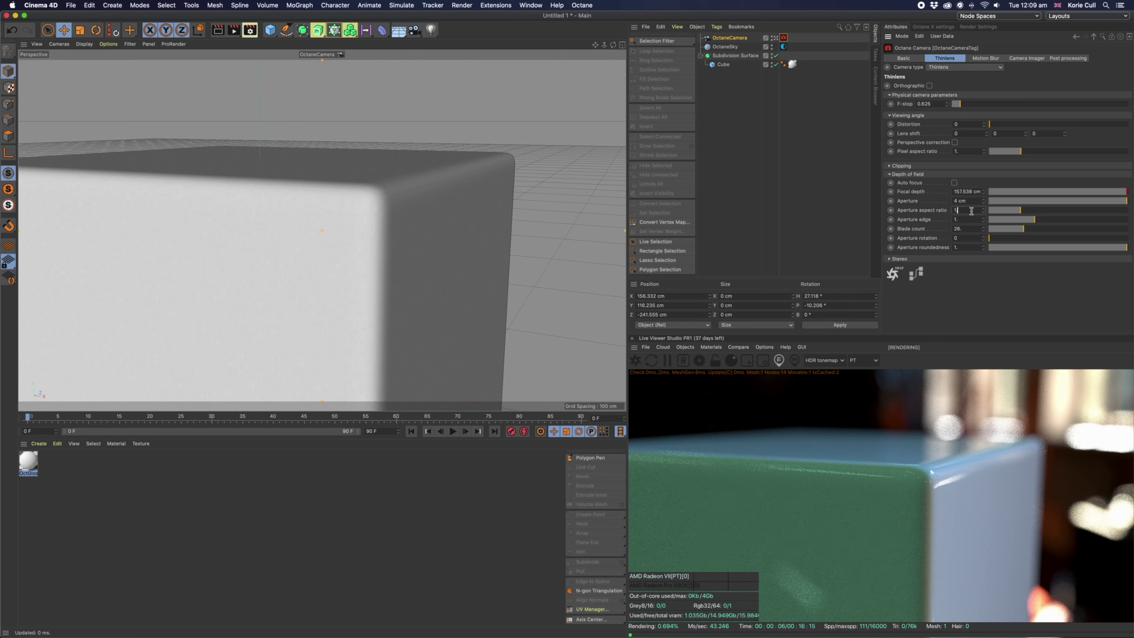
click(434, 483)
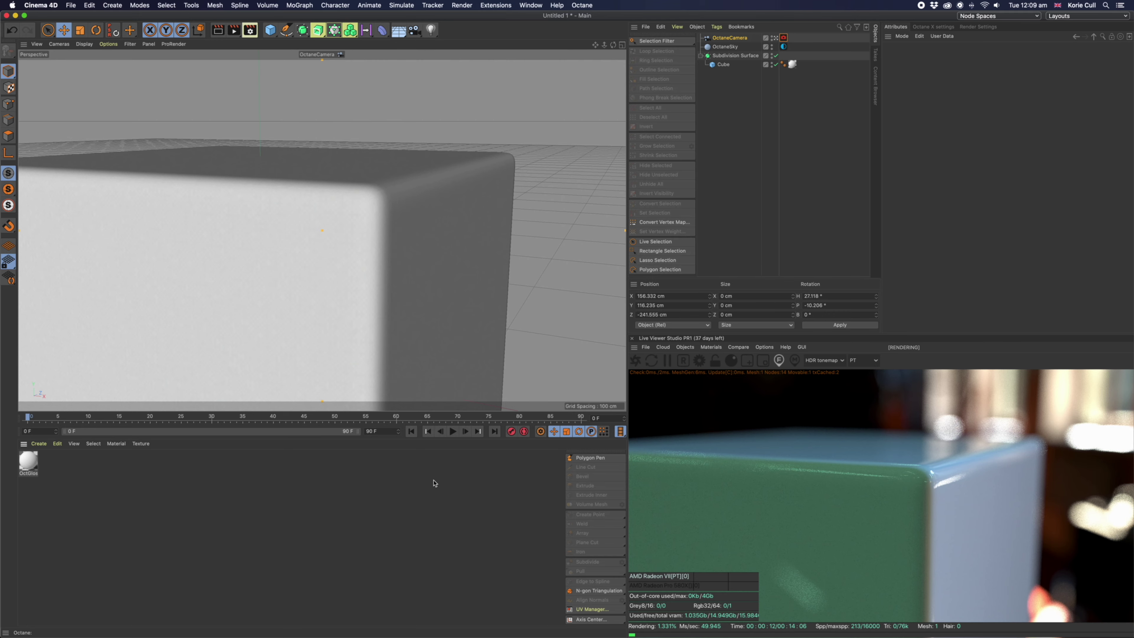